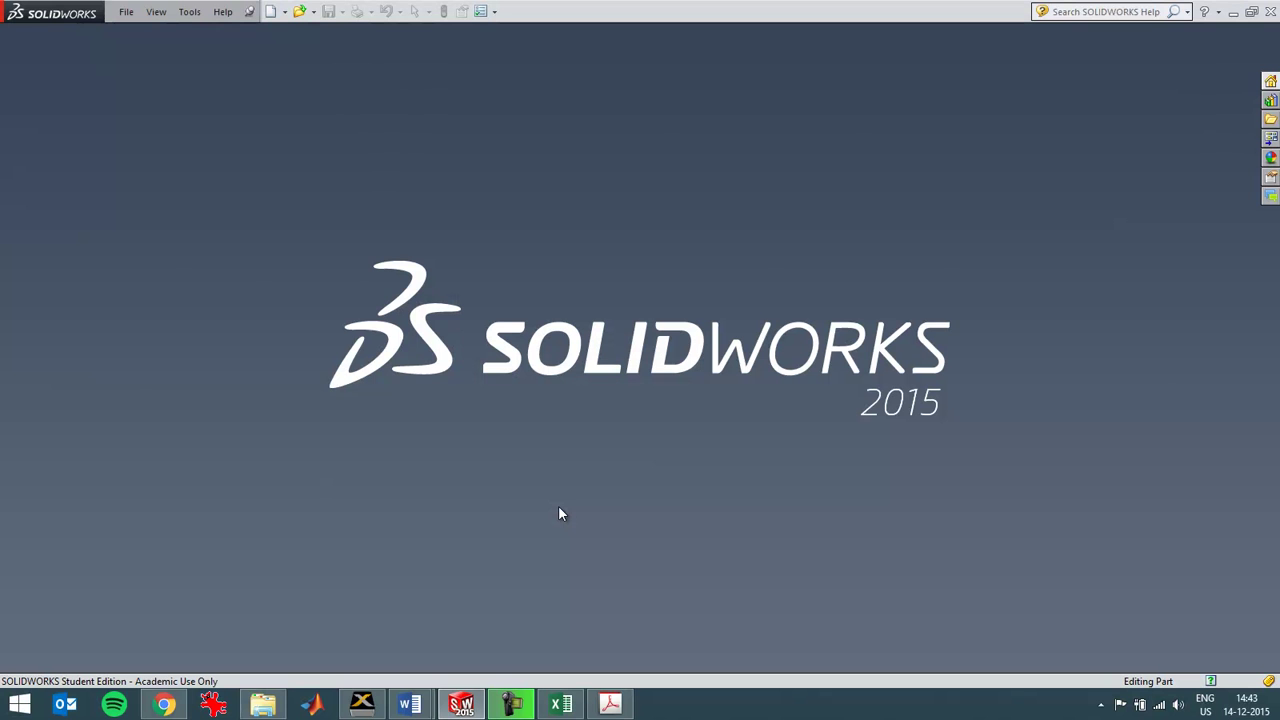
# Start a new part from the Simulation template and delete its Boss-Extrude1 cylinder, keeping Sketch1
pyautogui.click(270, 11)
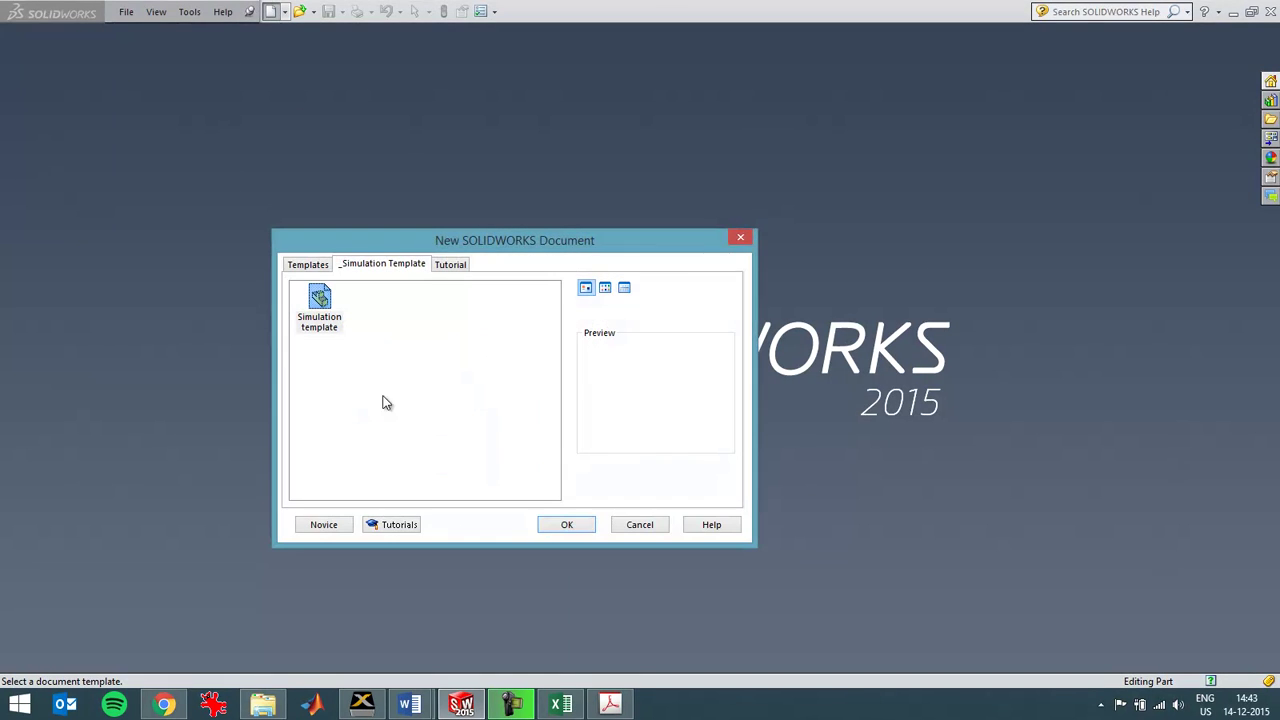
pyautogui.click(568, 524)
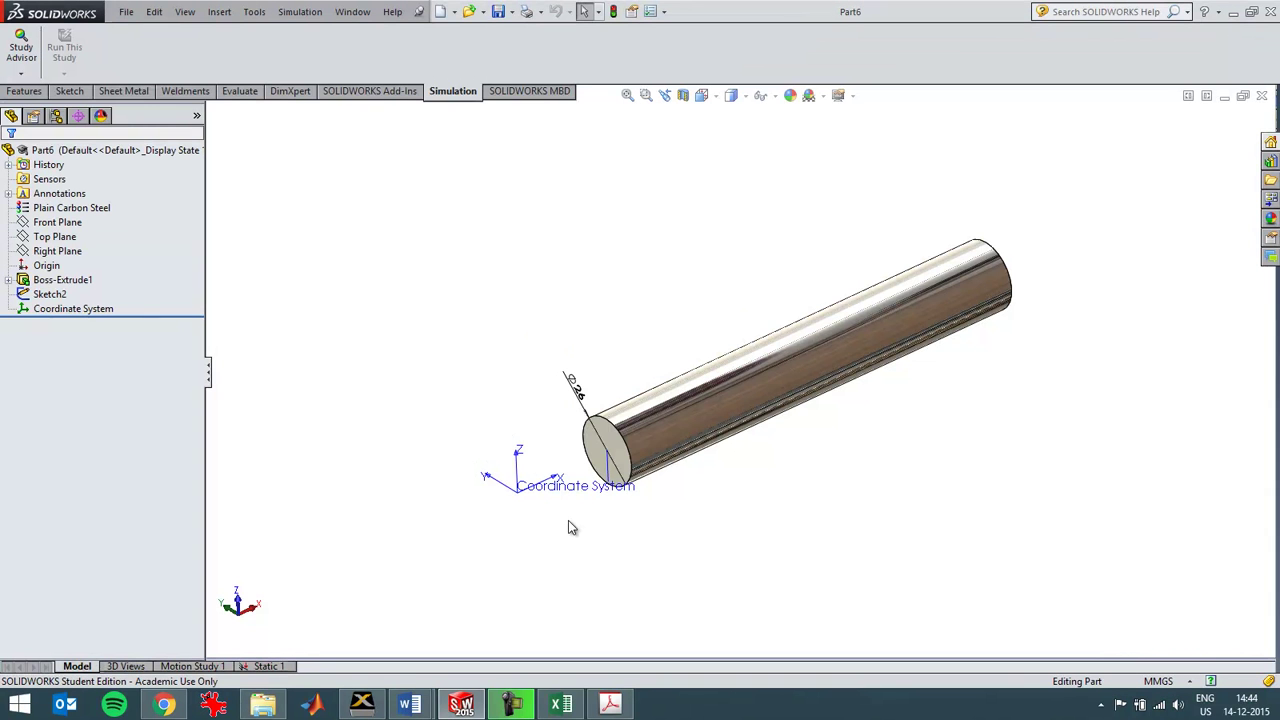
pyautogui.rightClick(88, 282)
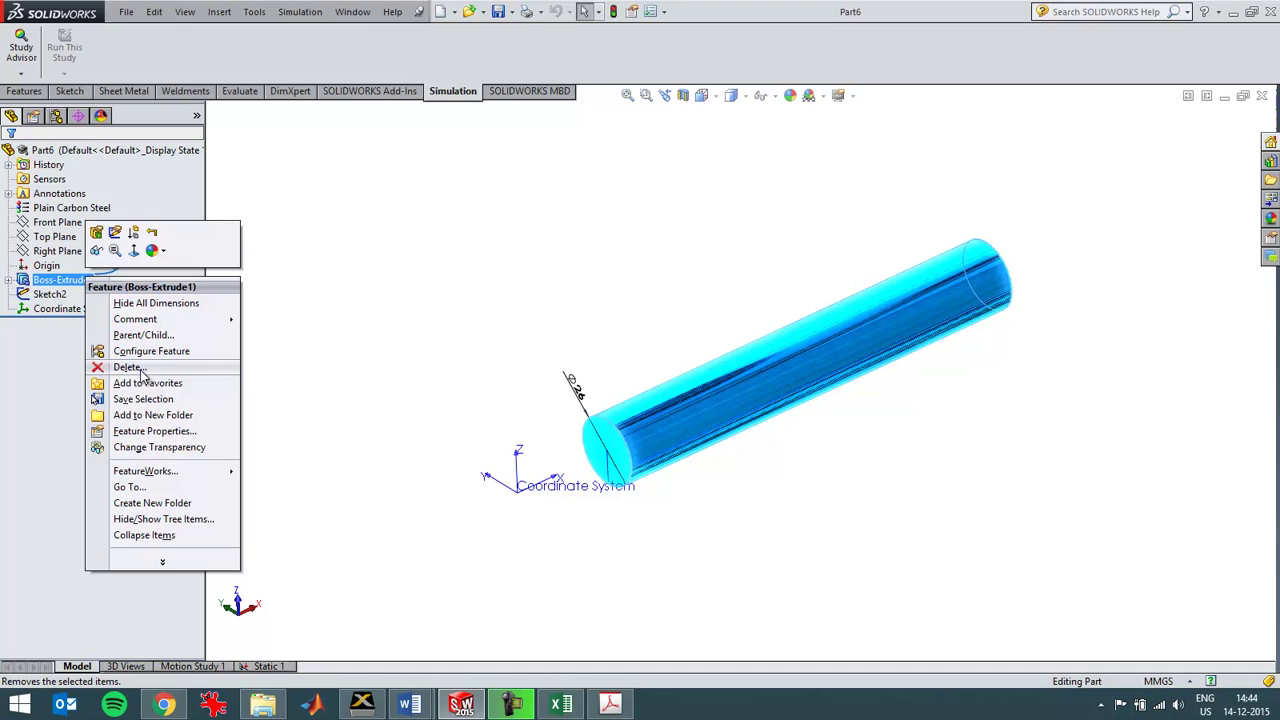
pyautogui.click(130, 367)
pyautogui.click(742, 277)
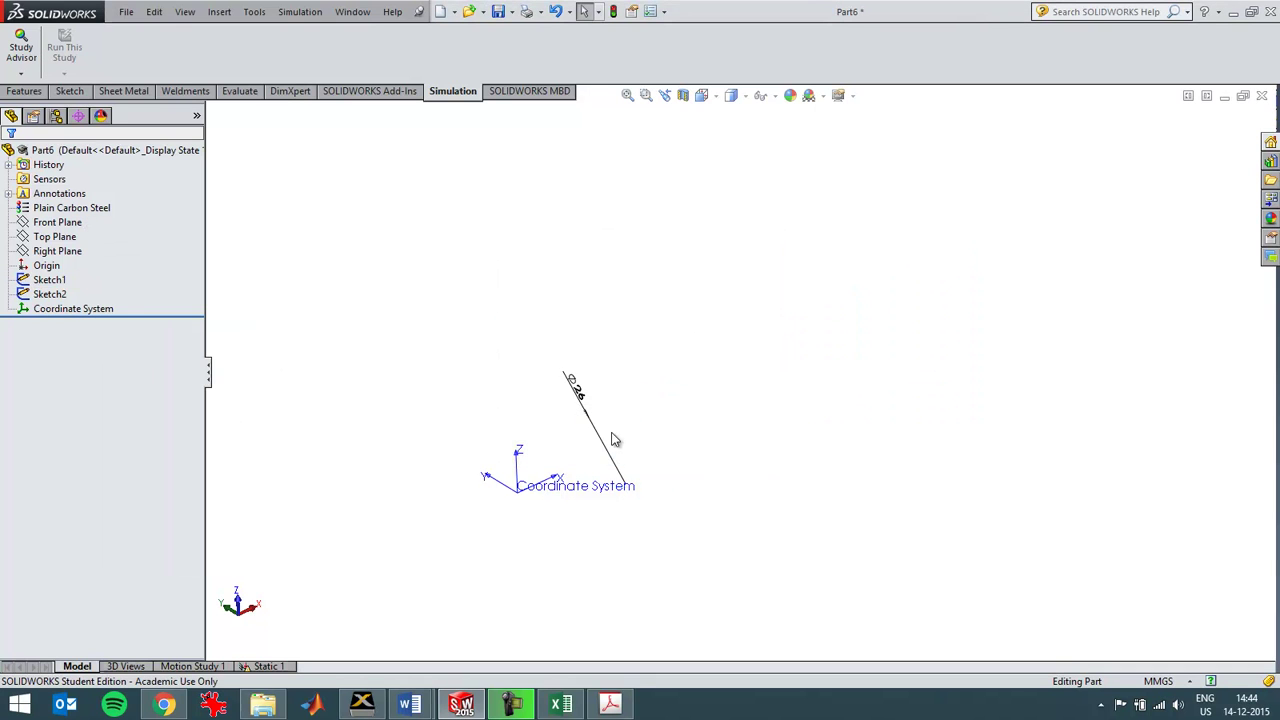
pyautogui.click(57, 251)
pyautogui.click(54, 237)
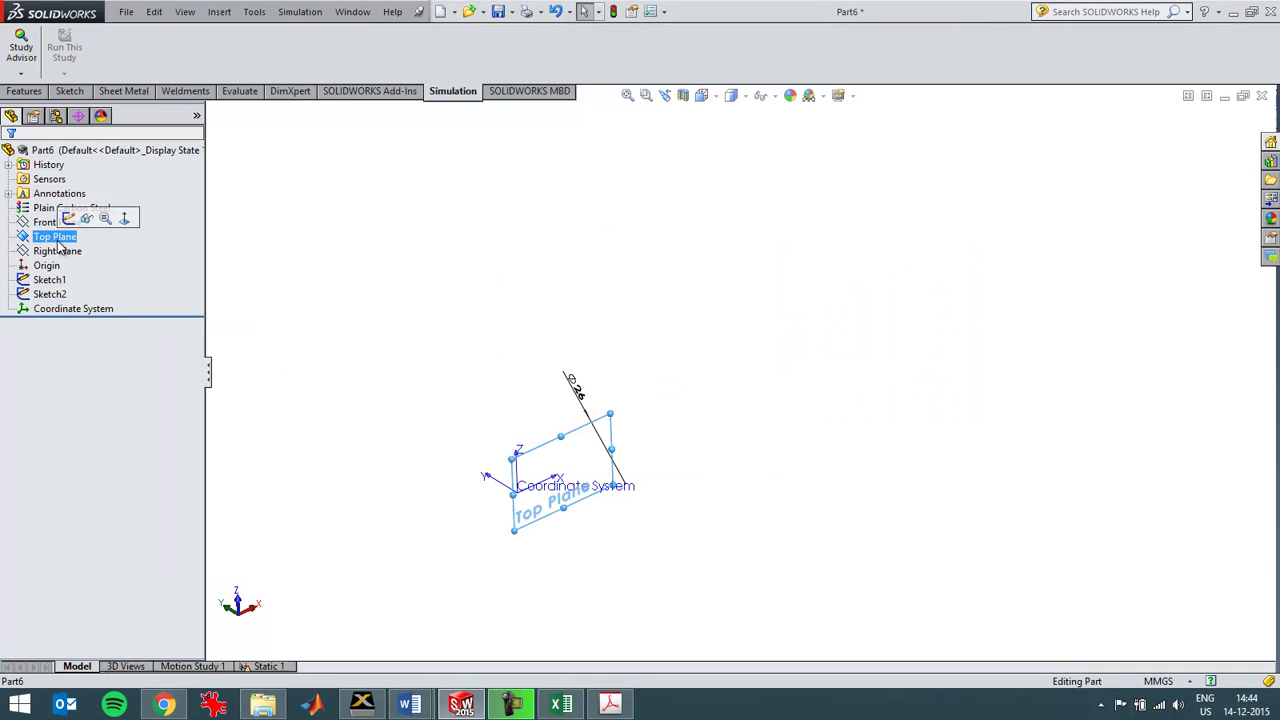
# Sketch a center rectangle on the Front Plane, centred at the origin
pyautogui.click(45, 222)
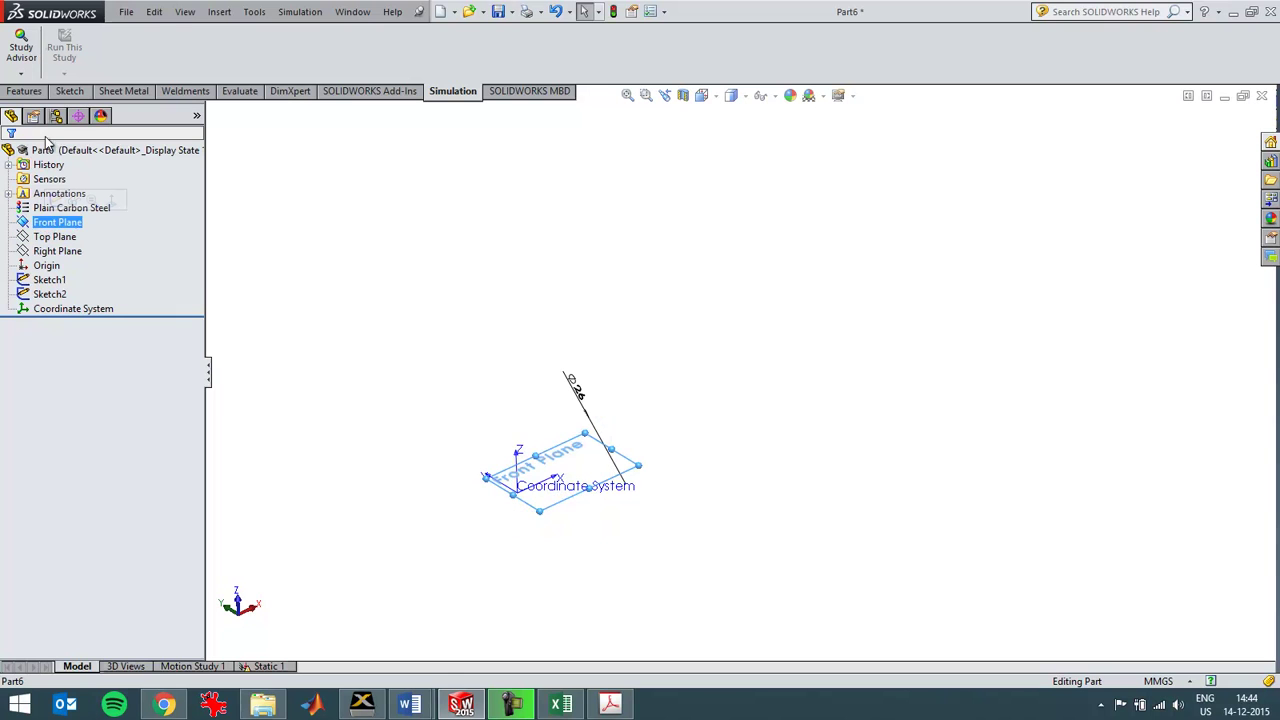
pyautogui.click(70, 91)
pyautogui.click(10, 45)
pyautogui.click(103, 52)
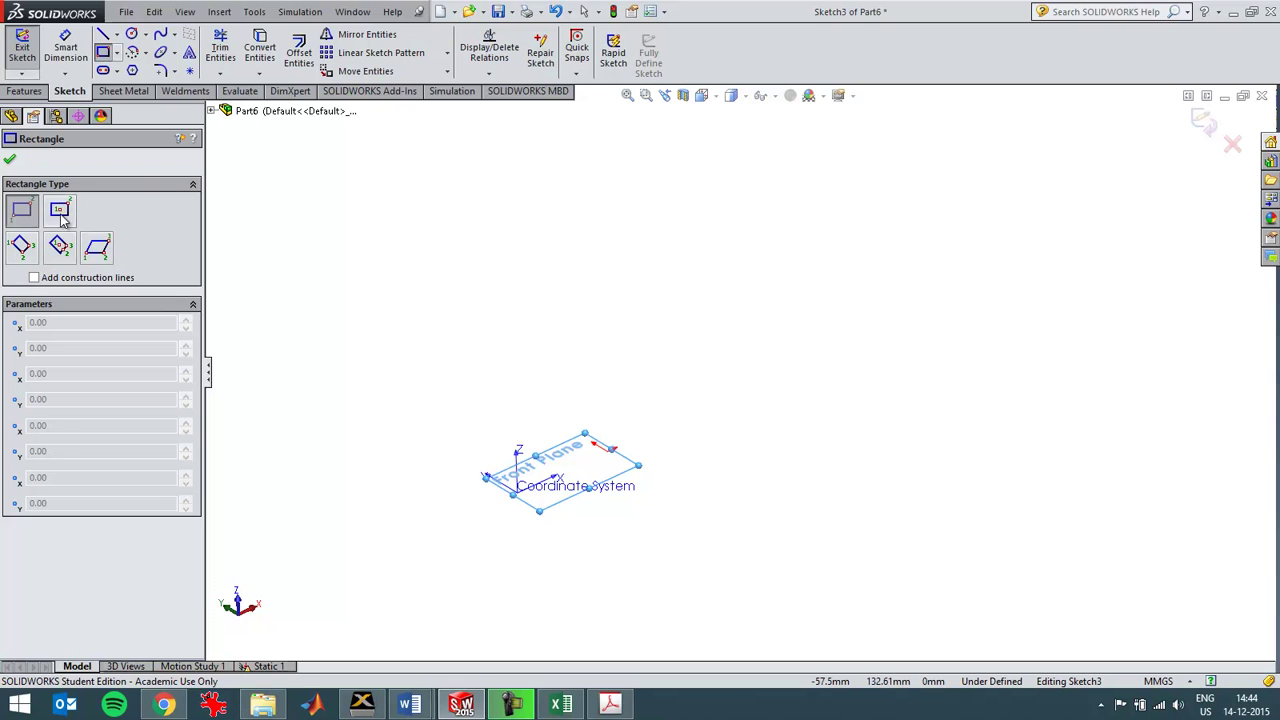
pyautogui.click(60, 215)
pyautogui.click(608, 452)
pyautogui.click(672, 425)
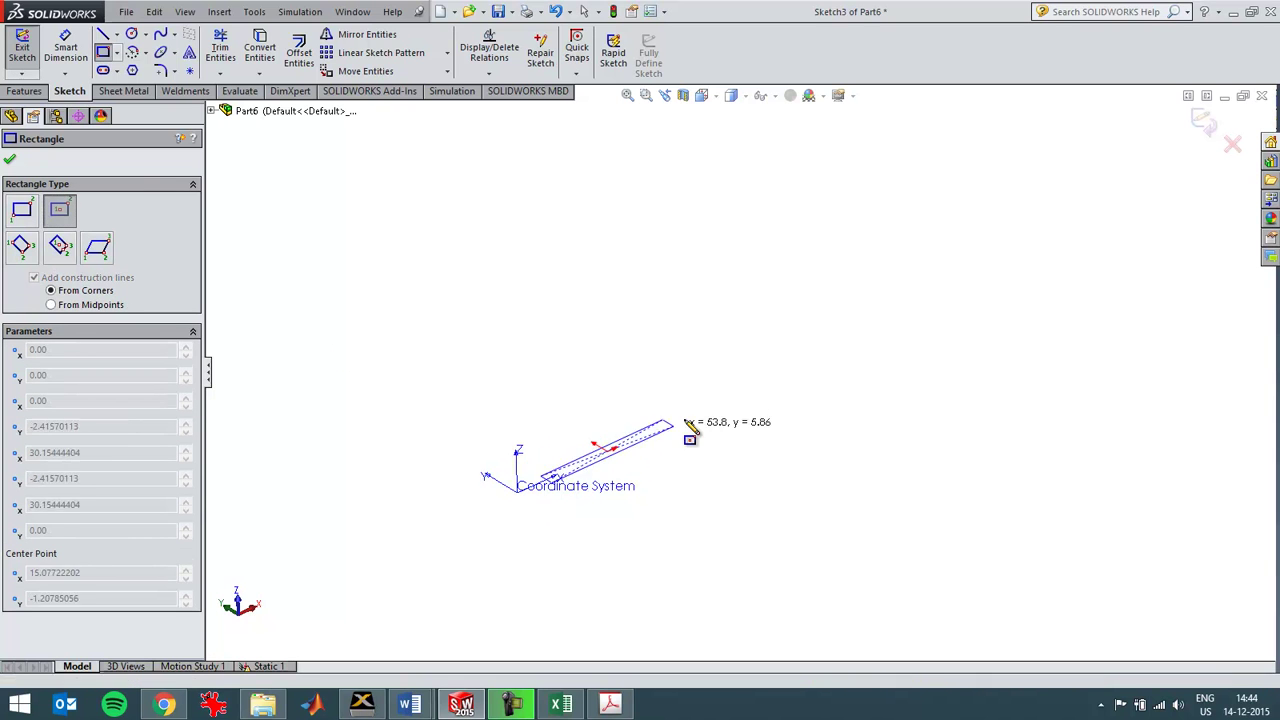
pyautogui.click(735, 469)
pyautogui.press('Escape')
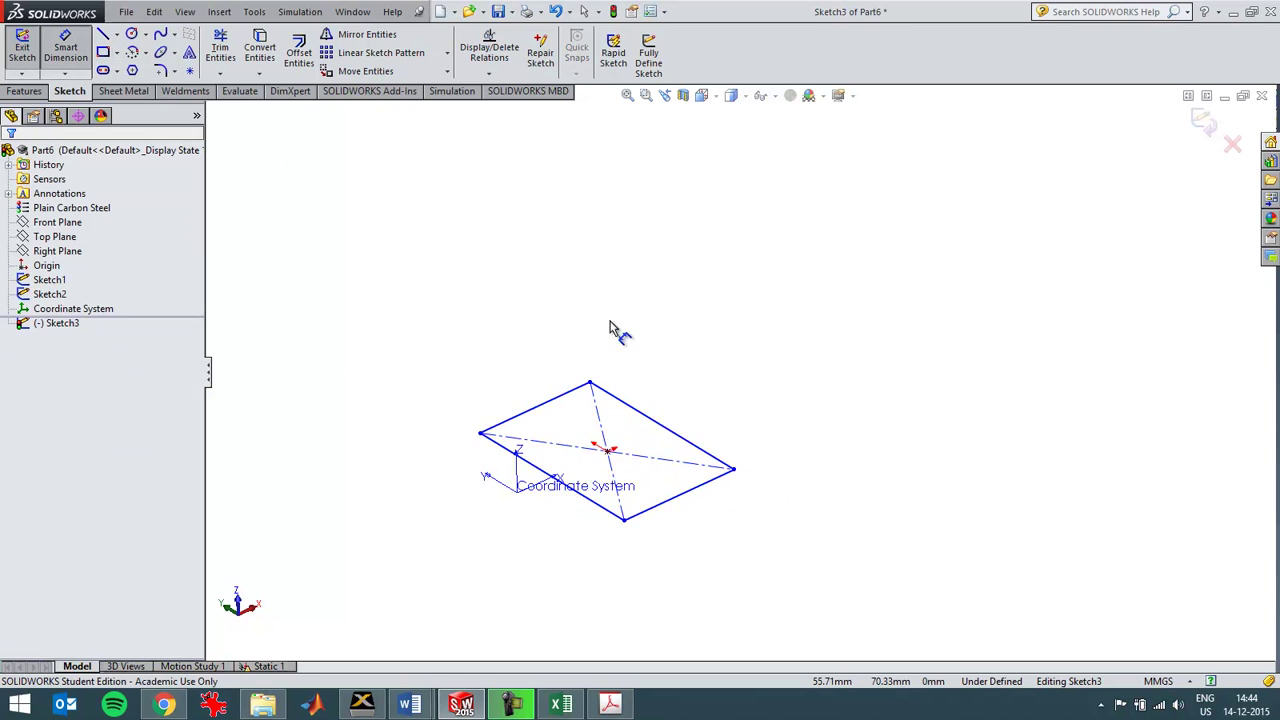
# Dimension both sides of the square to 10 mm
pyautogui.moveTo(654, 421); pyautogui.dragTo(715, 403)
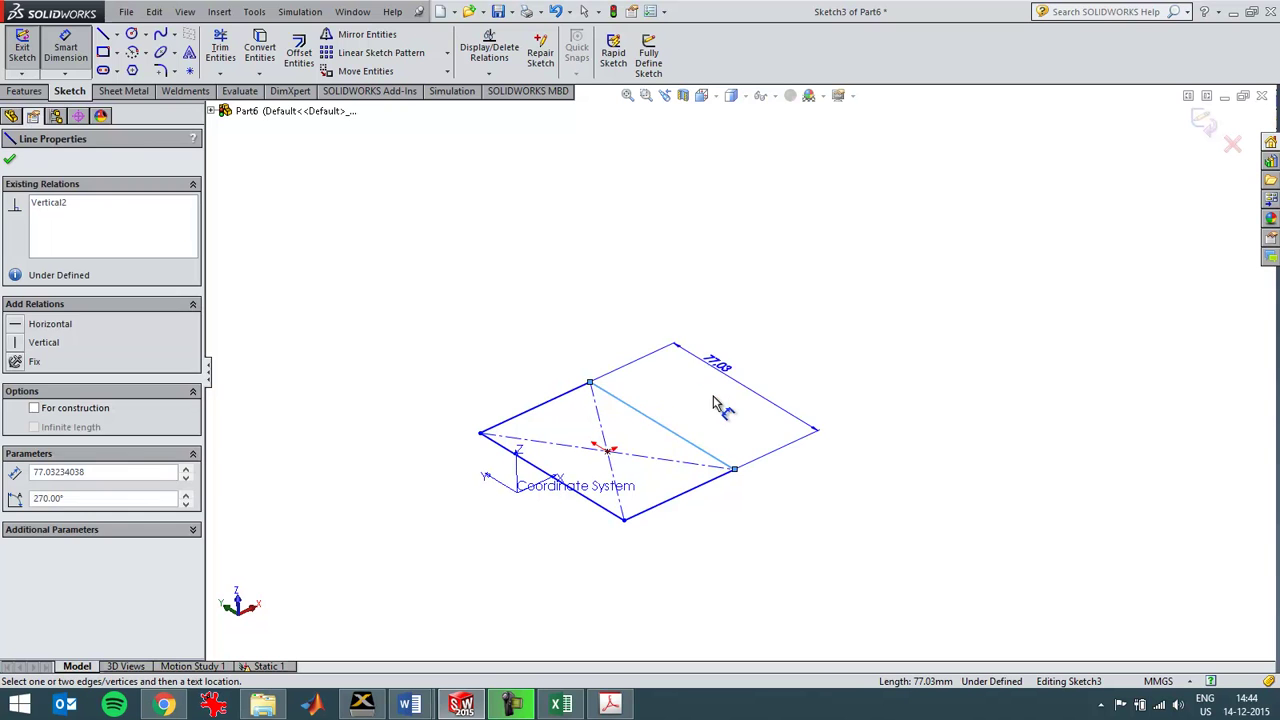
pyautogui.click(714, 403)
pyautogui.write('100')
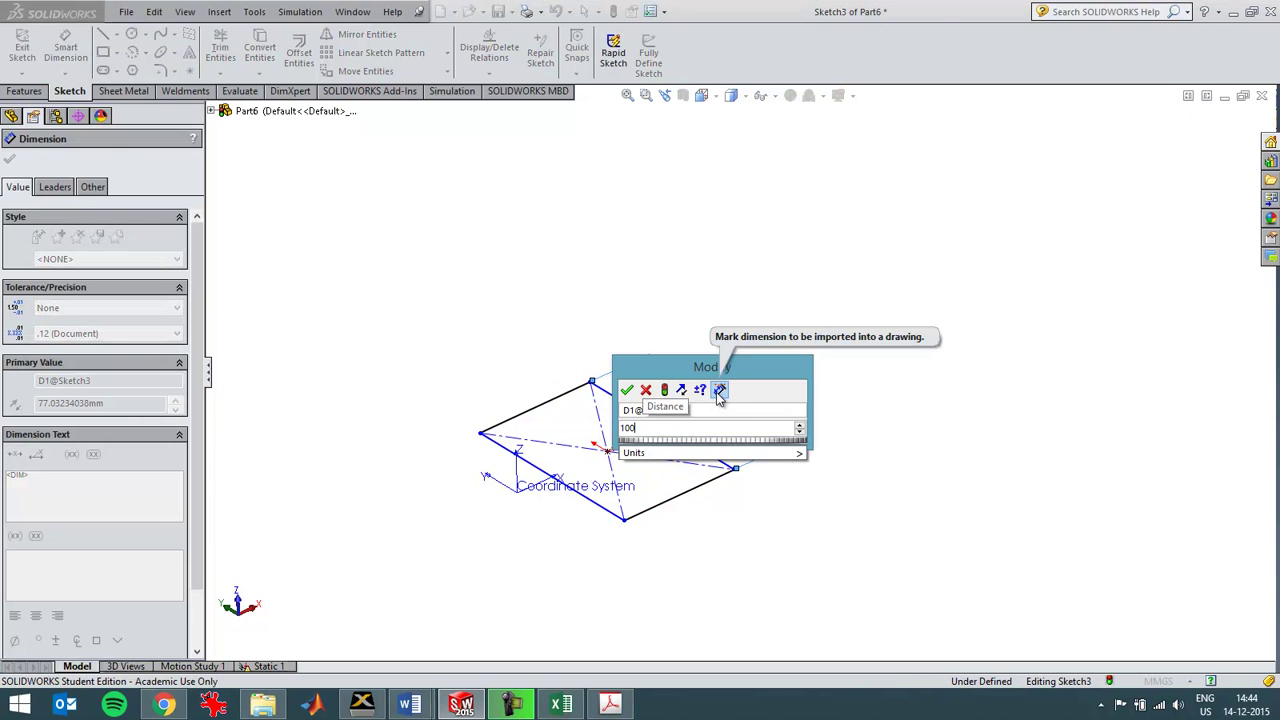
pyautogui.press('Return')
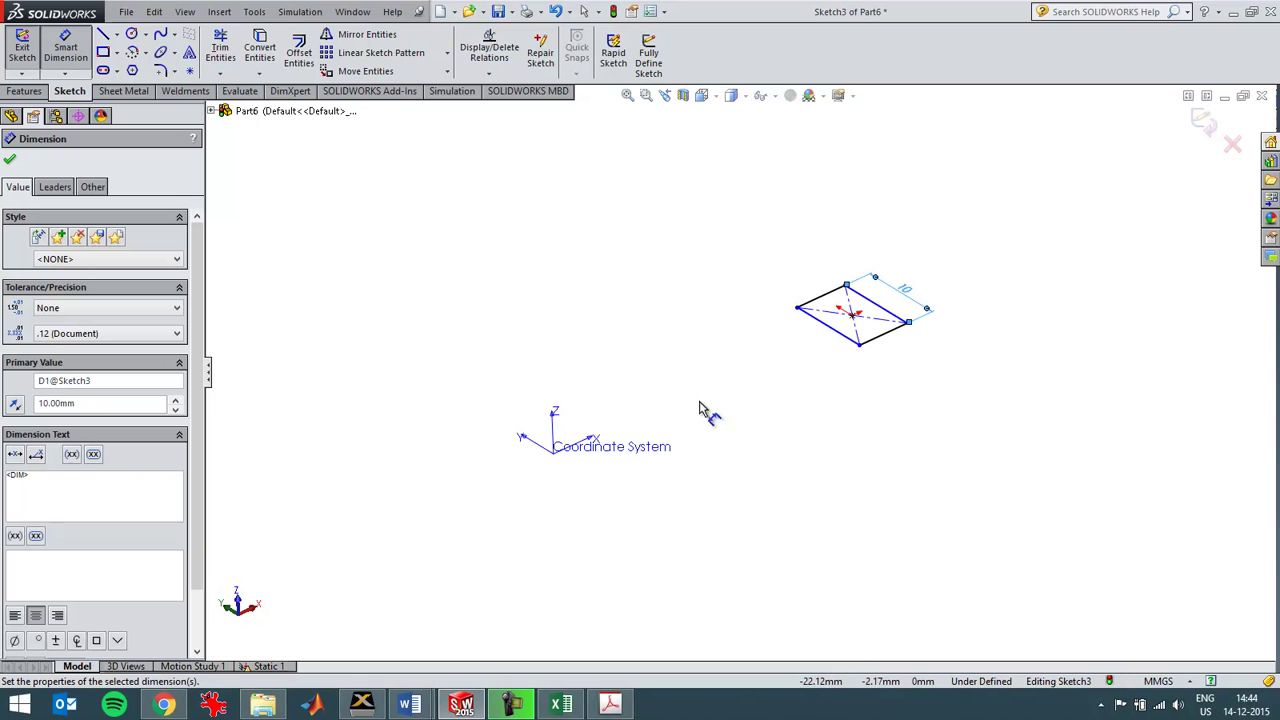
pyautogui.click(890, 329)
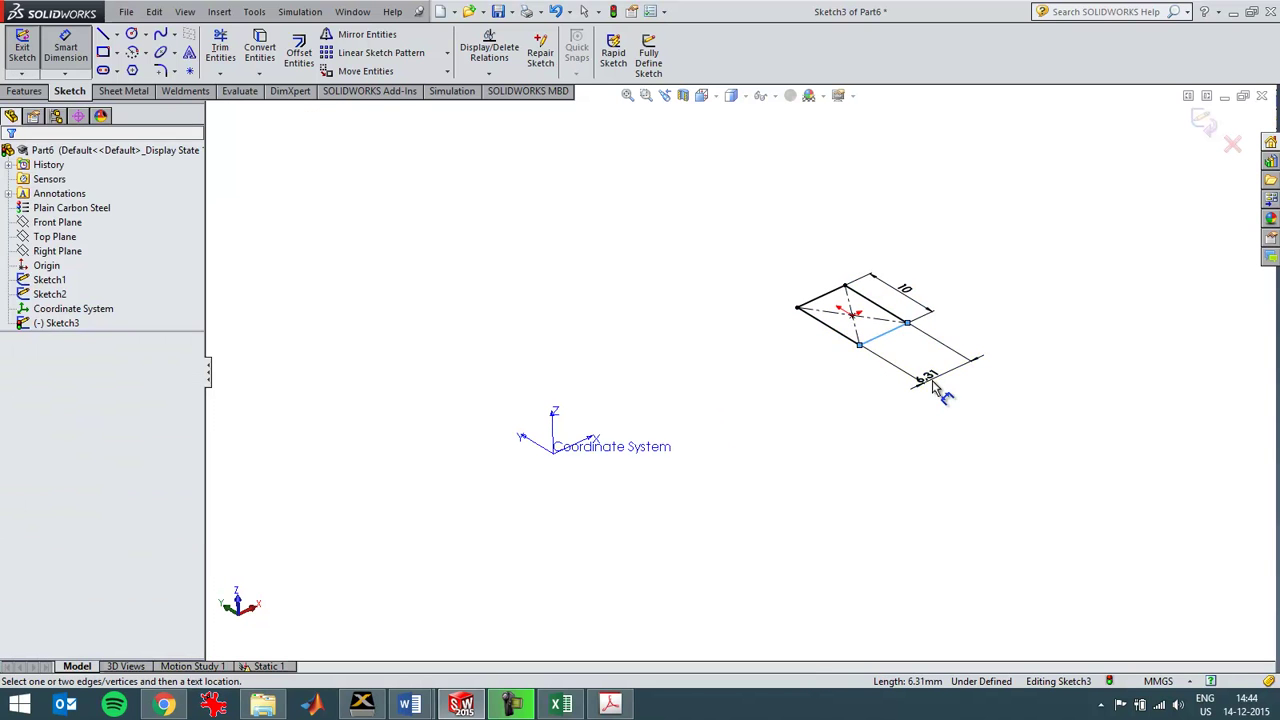
pyautogui.click(933, 388)
pyautogui.write('10')
pyautogui.press('Return')
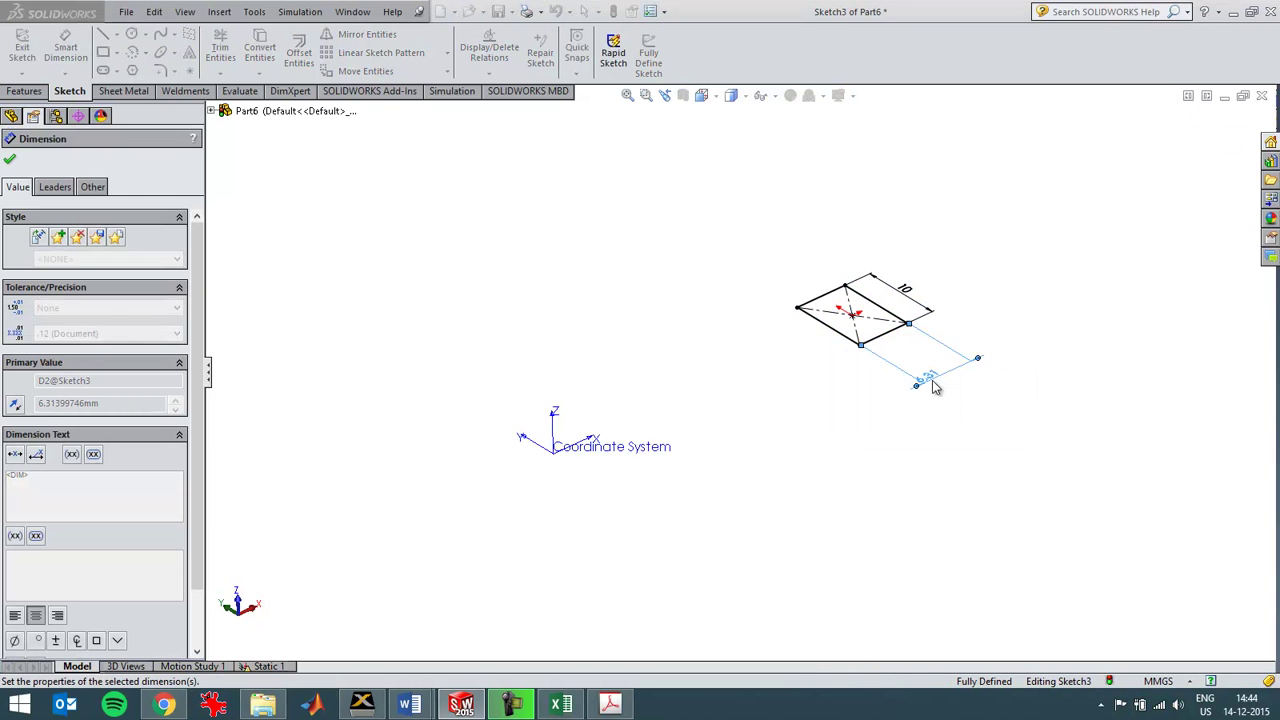
pyautogui.scroll(-3, 995, 333)
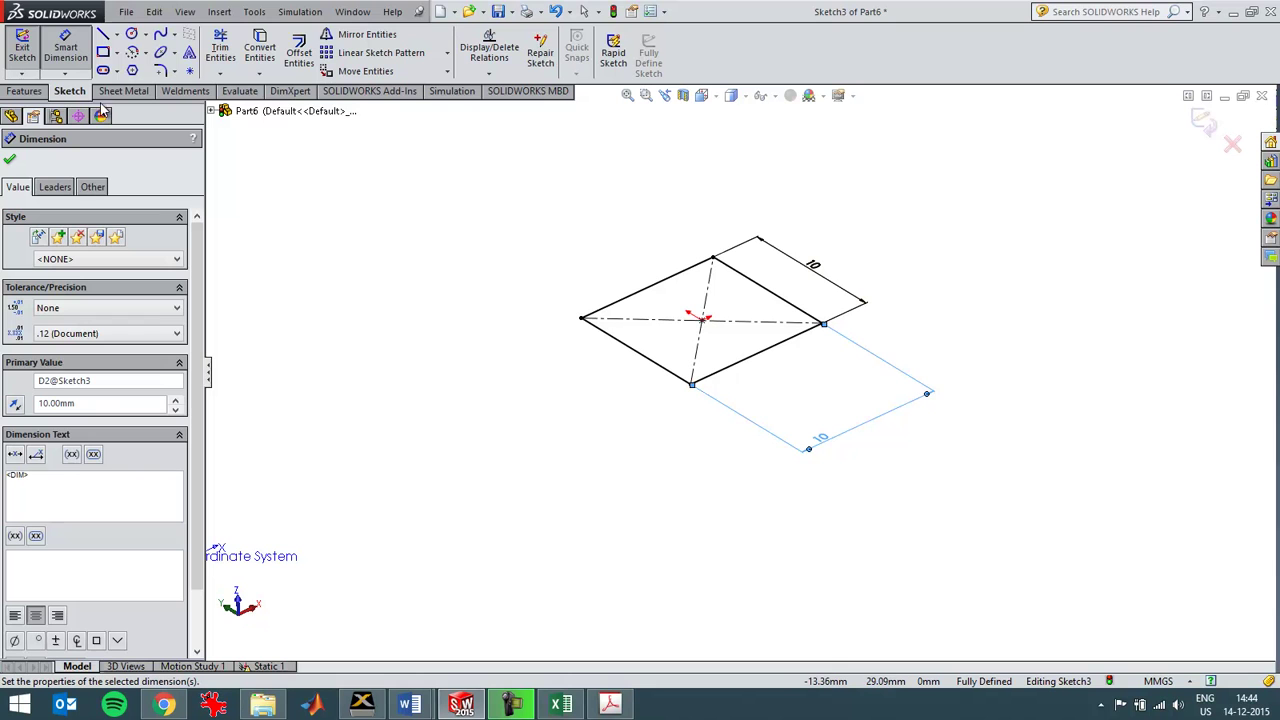
# Extrude the square Mid Plane by 10 mm to form the cube
pyautogui.click(30, 91)
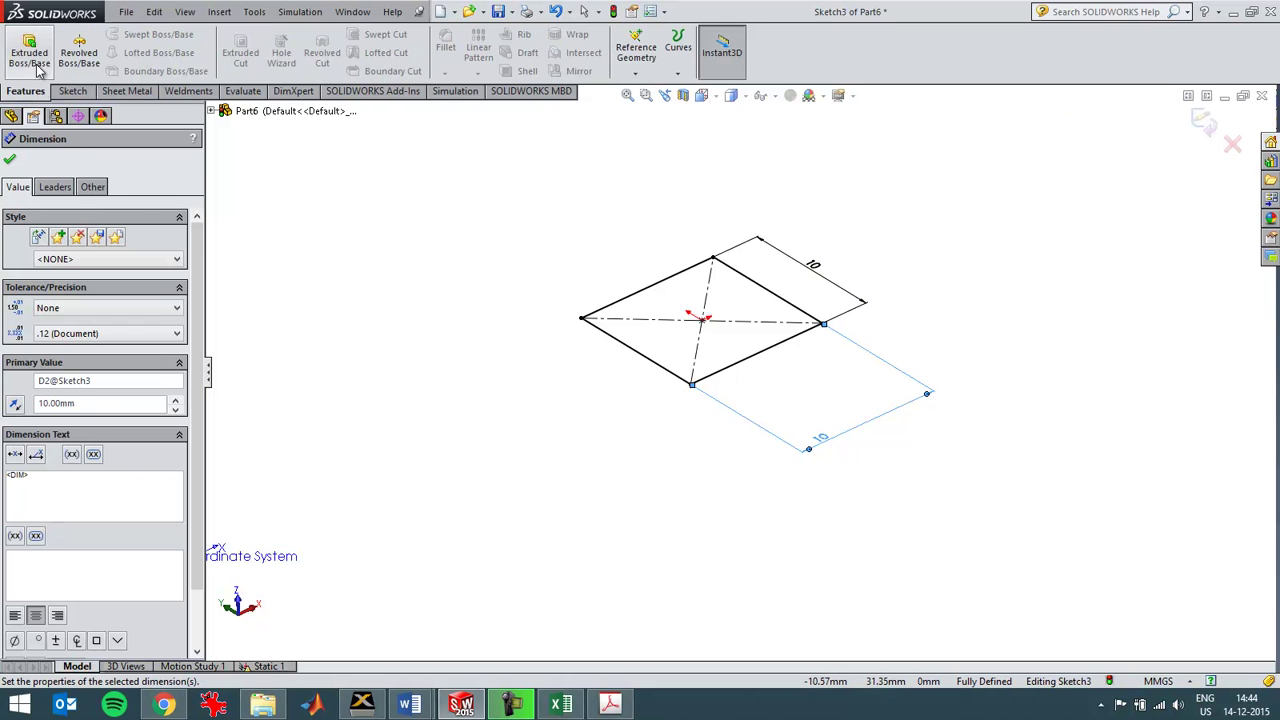
pyautogui.click(32, 55)
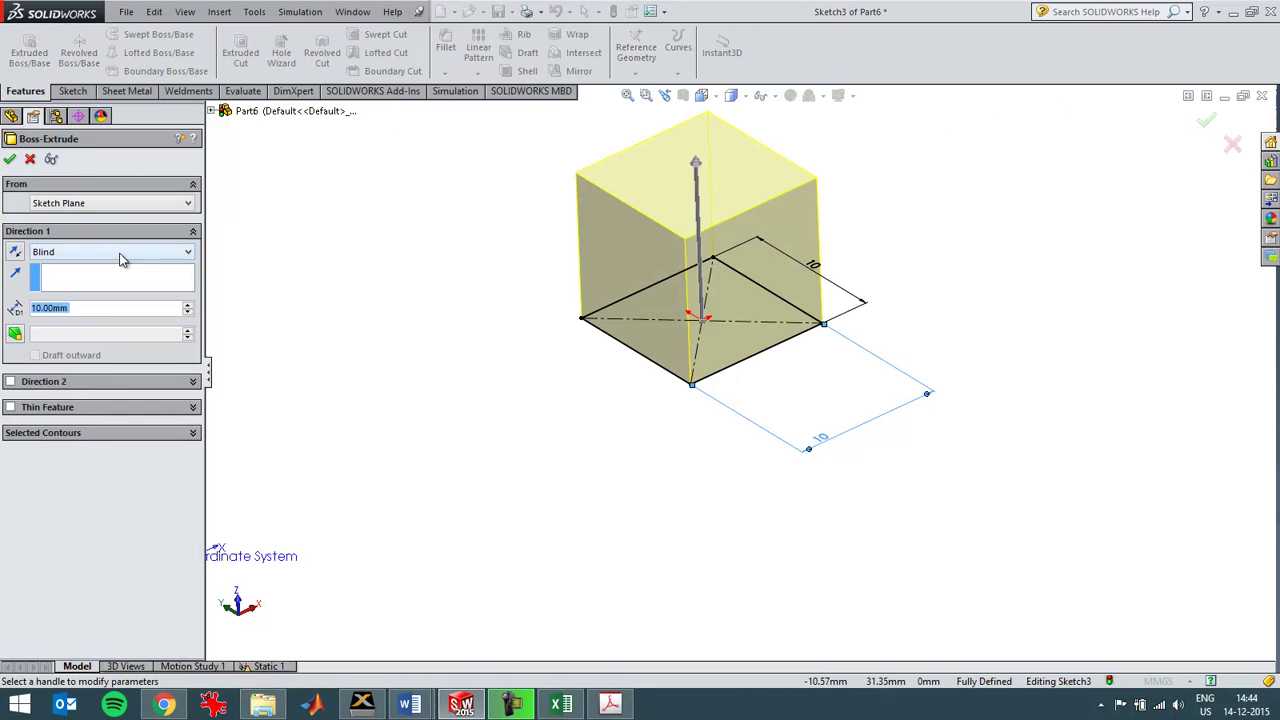
pyautogui.click(120, 259)
pyautogui.click(124, 318)
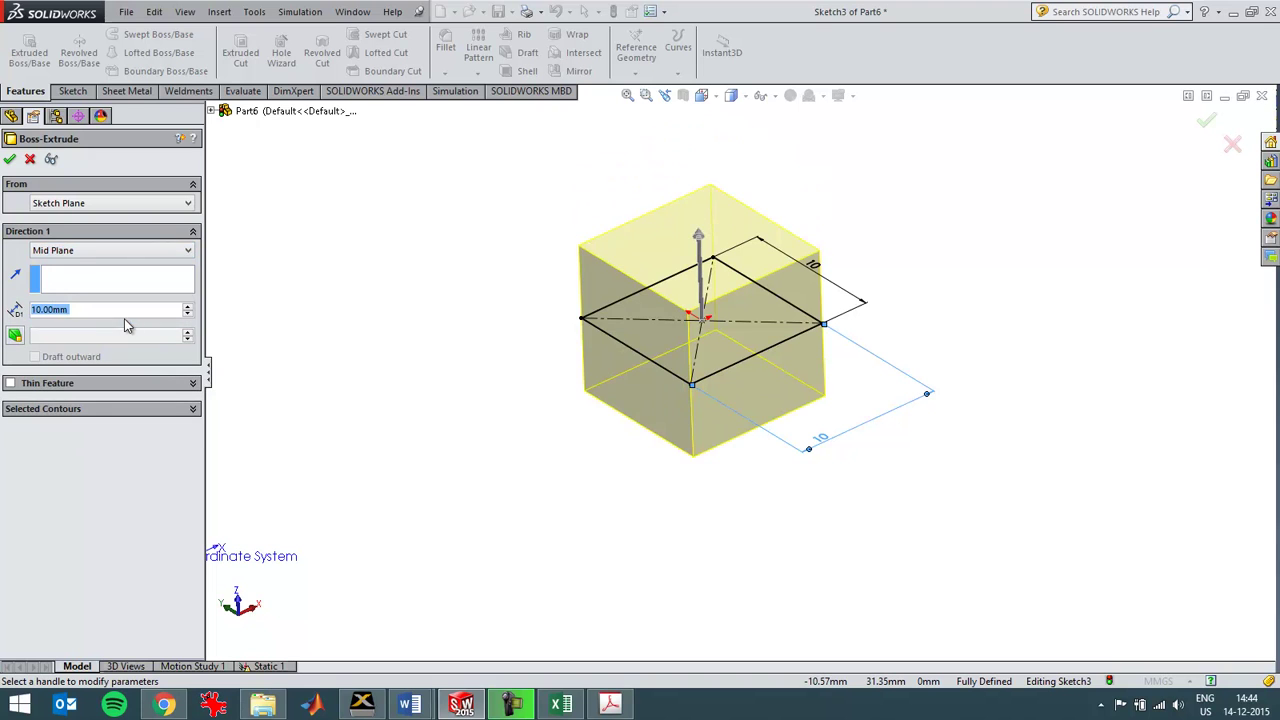
pyautogui.click(9, 159)
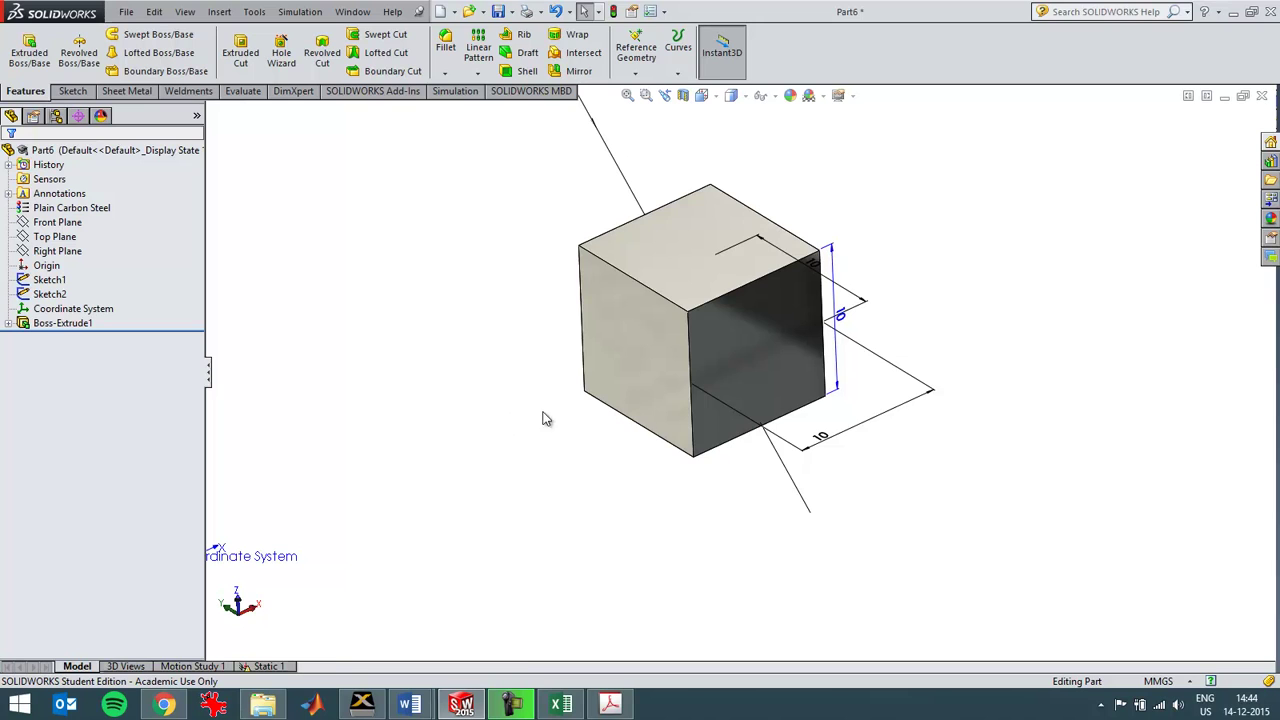
pyautogui.hotkey('alt', 'Tab')
pyautogui.hotkey('alt', 'Tab')
pyautogui.hotkey('alt', 'Tab')
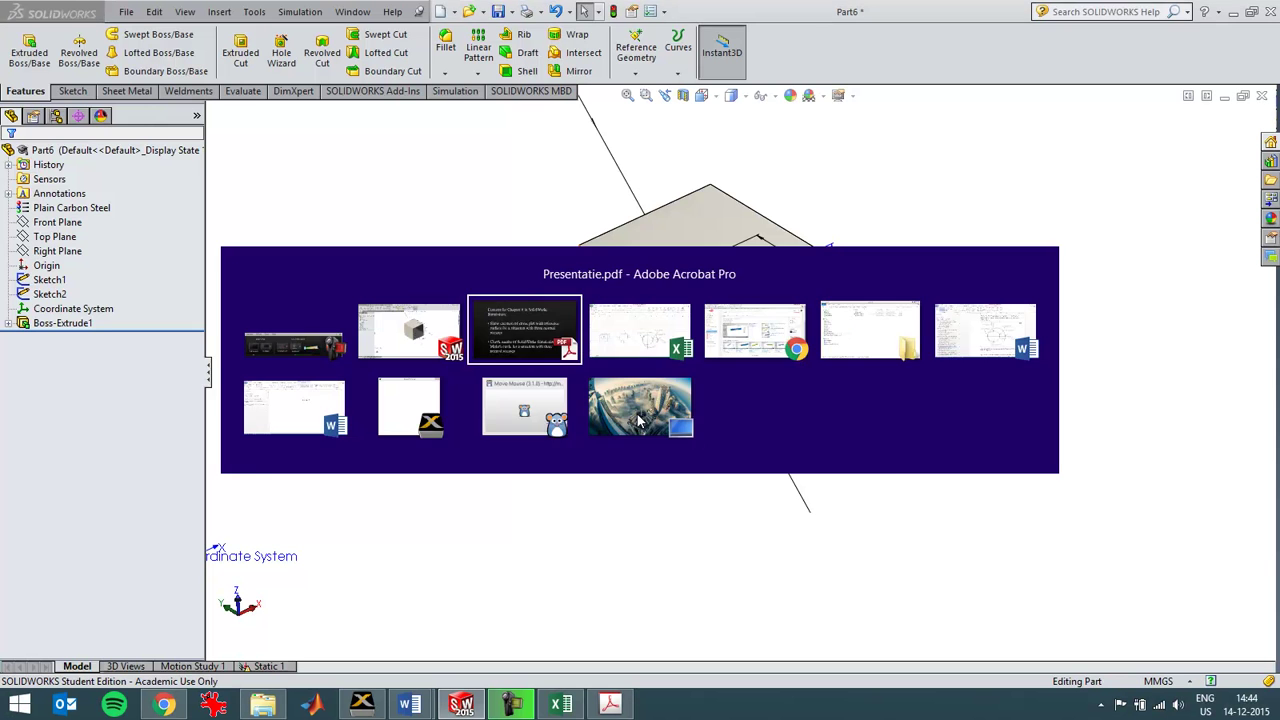
pyautogui.hotkey('alt', 'Tab')
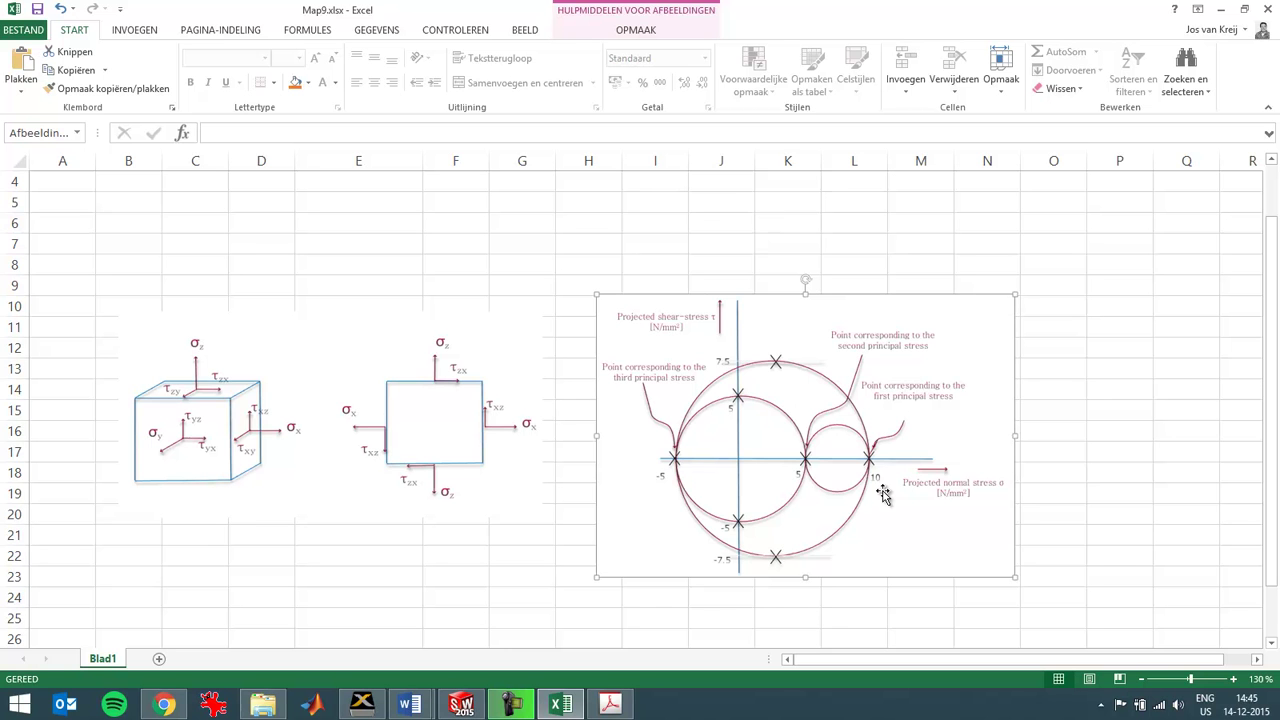
# Delete the existing Static 1 simulation study
pyautogui.hotkey('alt', 'Tab')
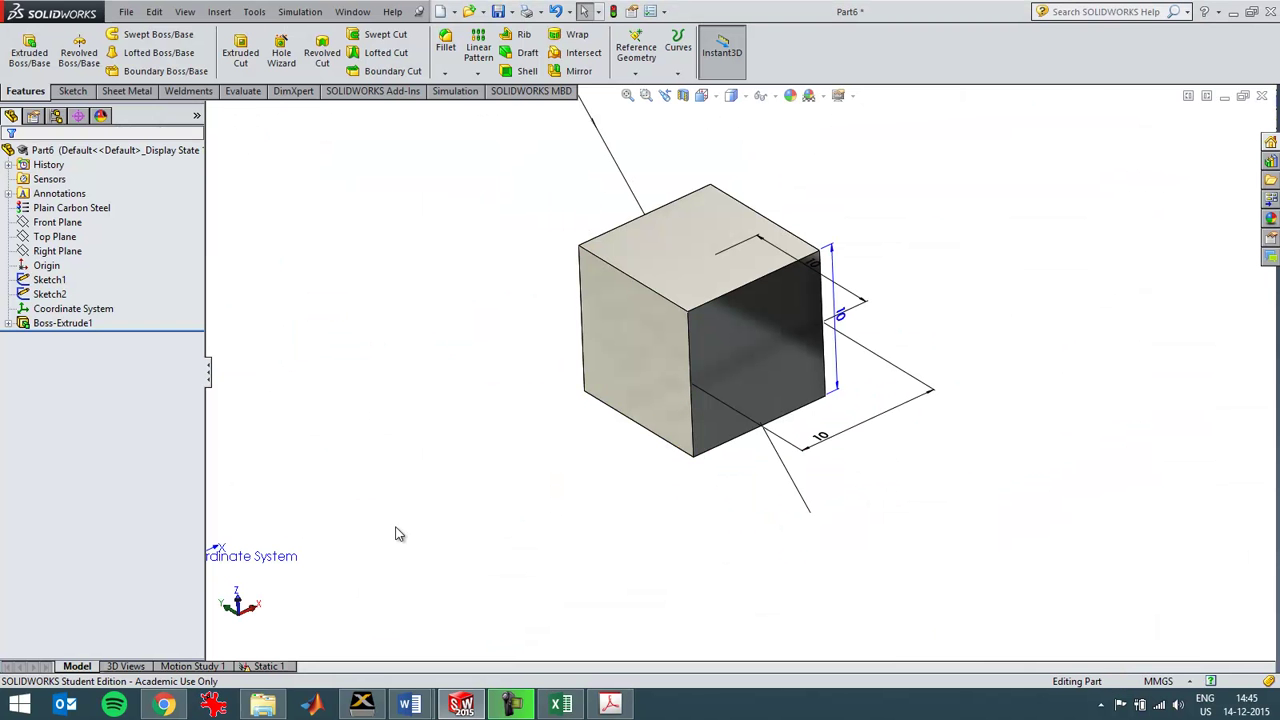
pyautogui.rightClick(262, 664)
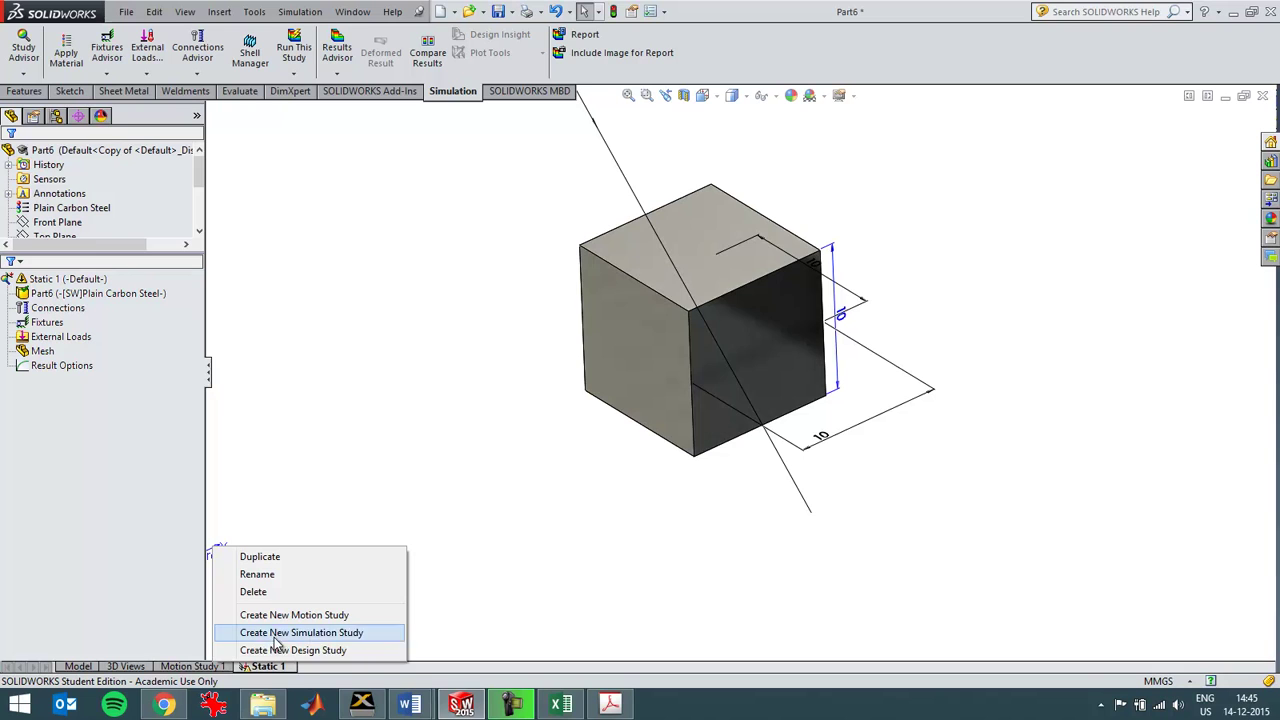
pyautogui.click(279, 594)
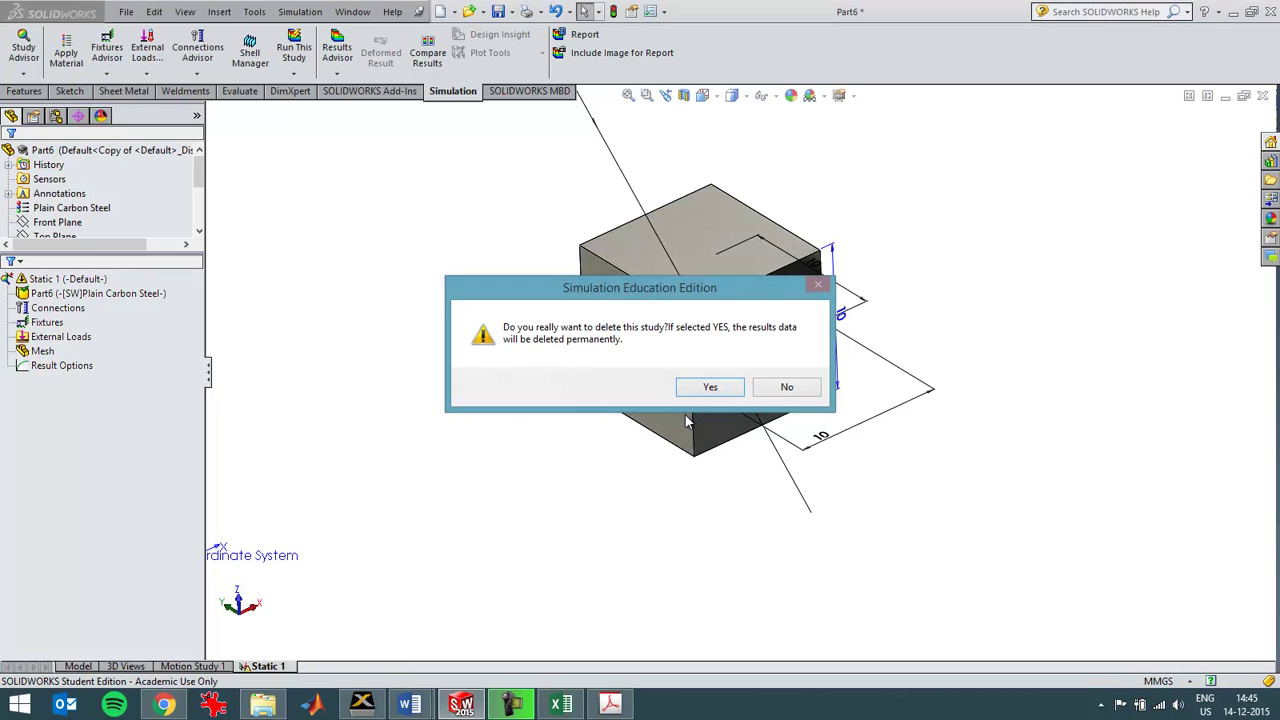
pyautogui.click(718, 386)
# Create a new static simulation study, Static 1, for the cube
pyautogui.rightClick(183, 672)
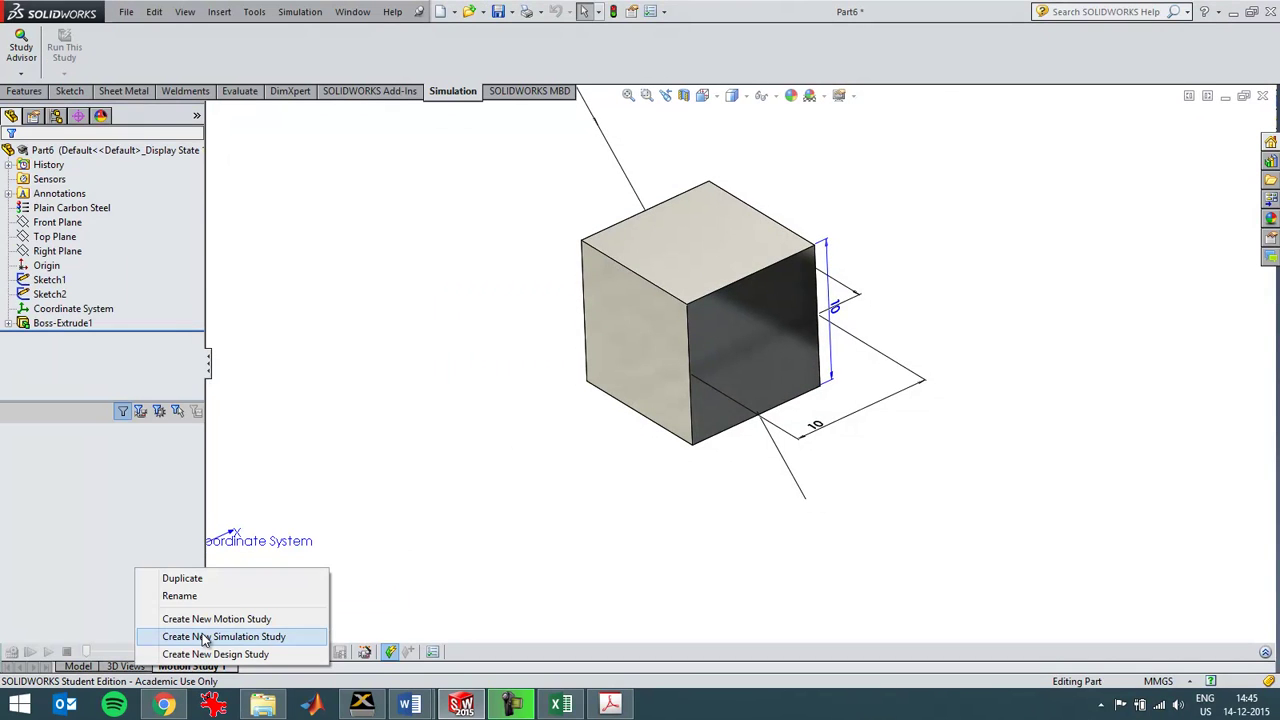
pyautogui.click(200, 636)
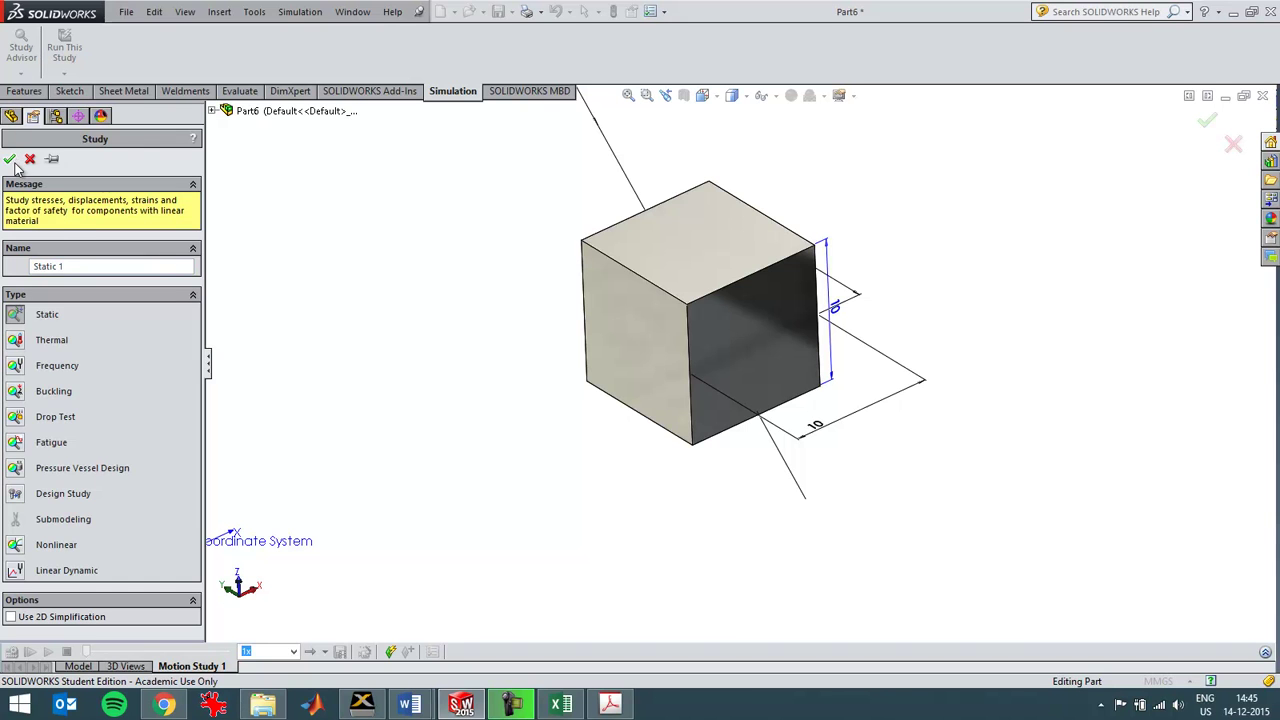
pyautogui.click(10, 160)
pyautogui.click(70, 356)
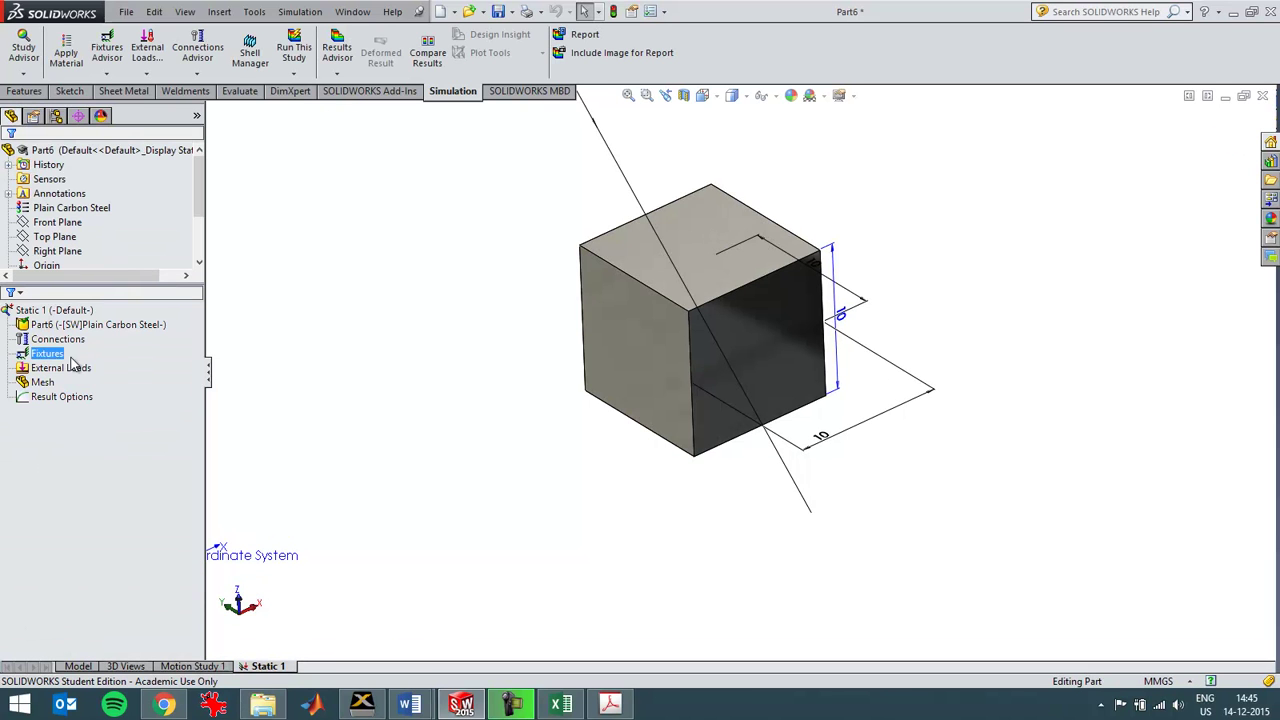
# Add a Fixed Geometry fixture on the cube's bottom front vertex
pyautogui.rightClick(54, 360)
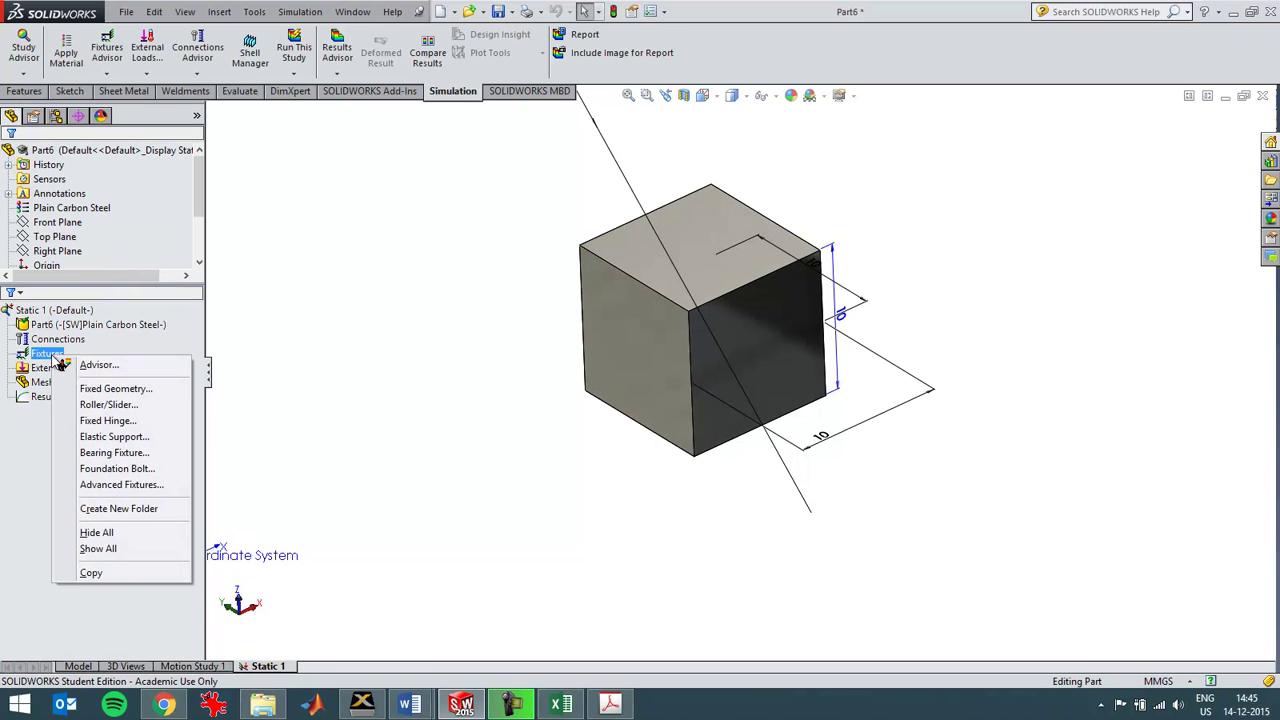
pyautogui.click(105, 390)
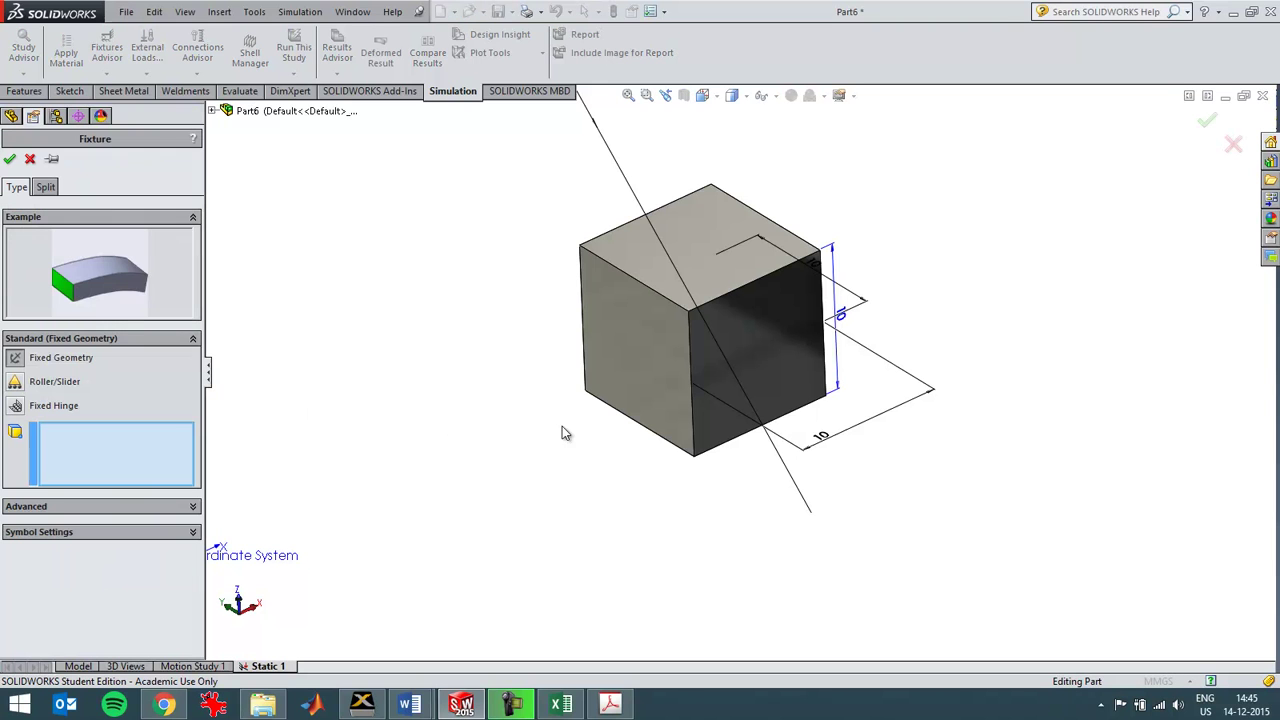
pyautogui.click(697, 466)
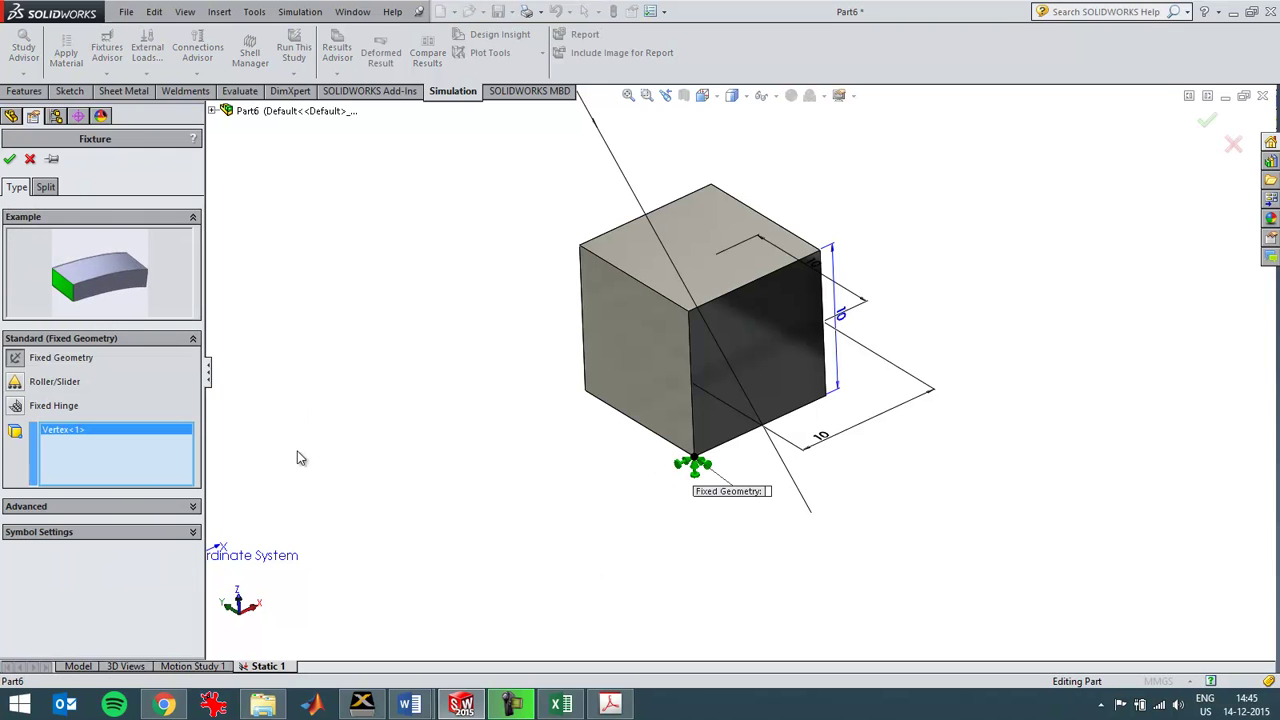
pyautogui.click(11, 161)
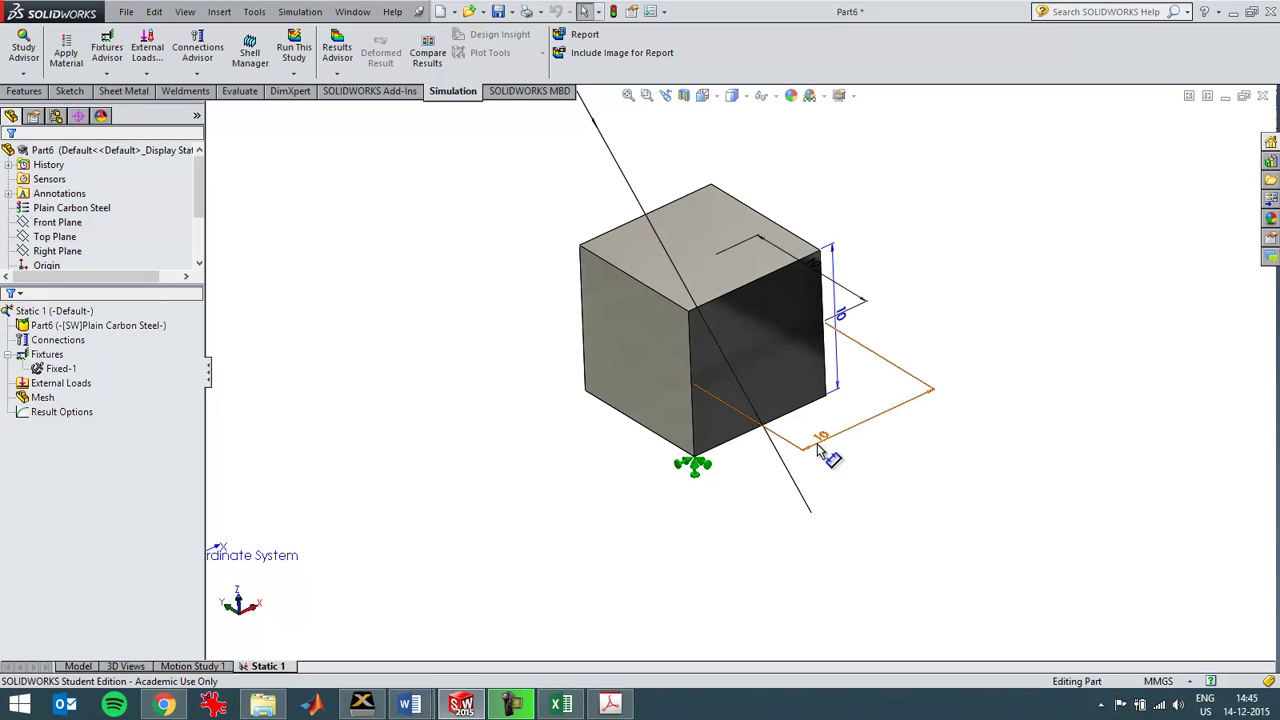
pyautogui.rightClick(47, 356)
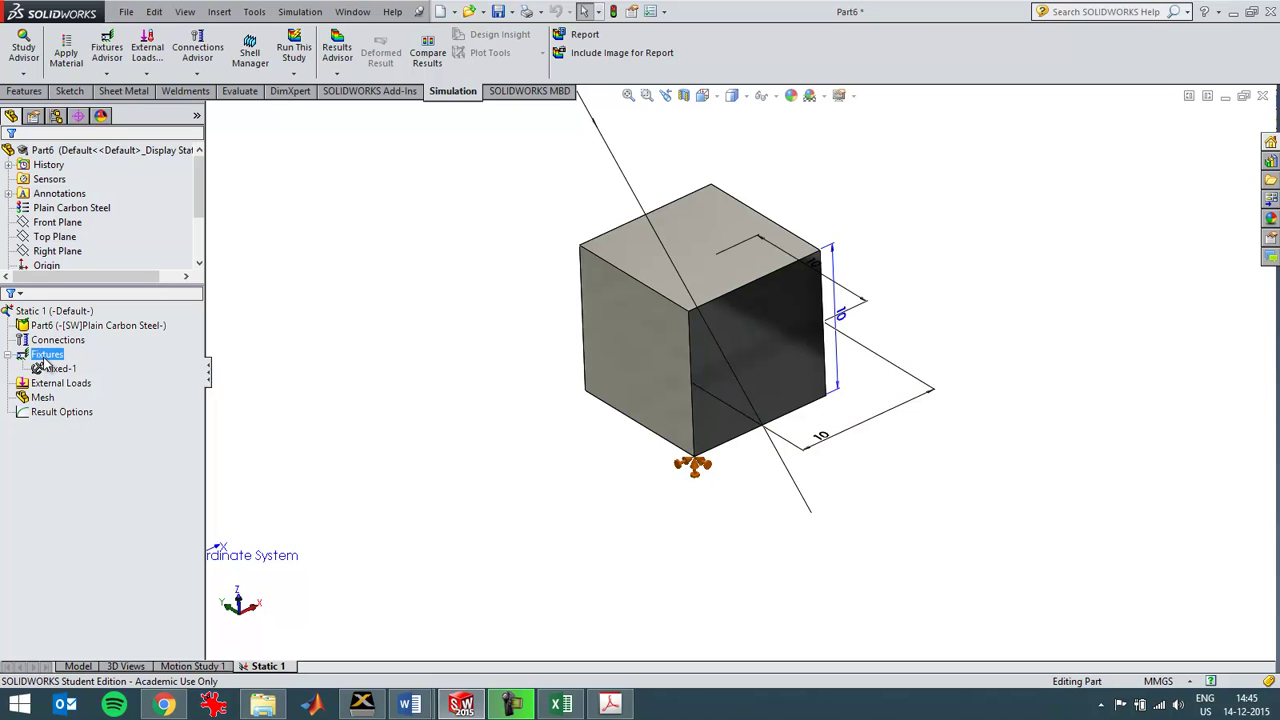
pyautogui.click(90, 390)
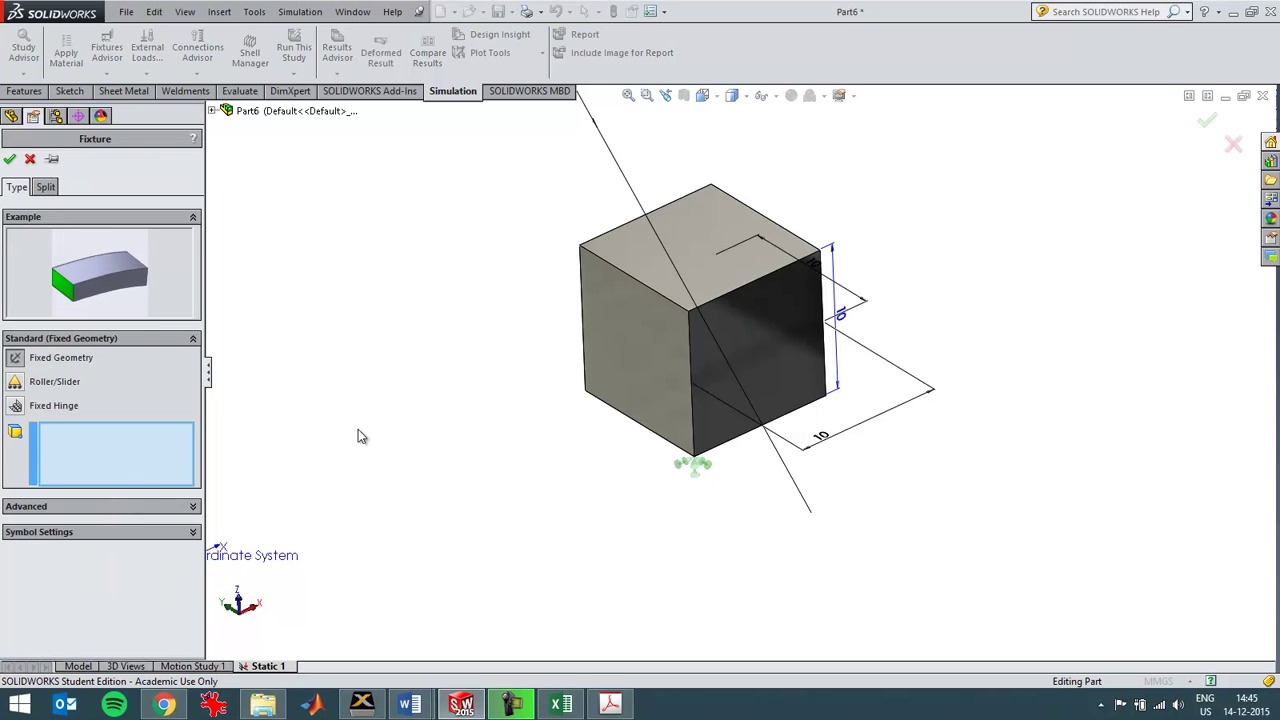
# Restrain the lower-left vertex using the cube's left face as reference geometry
pyautogui.click(584, 391)
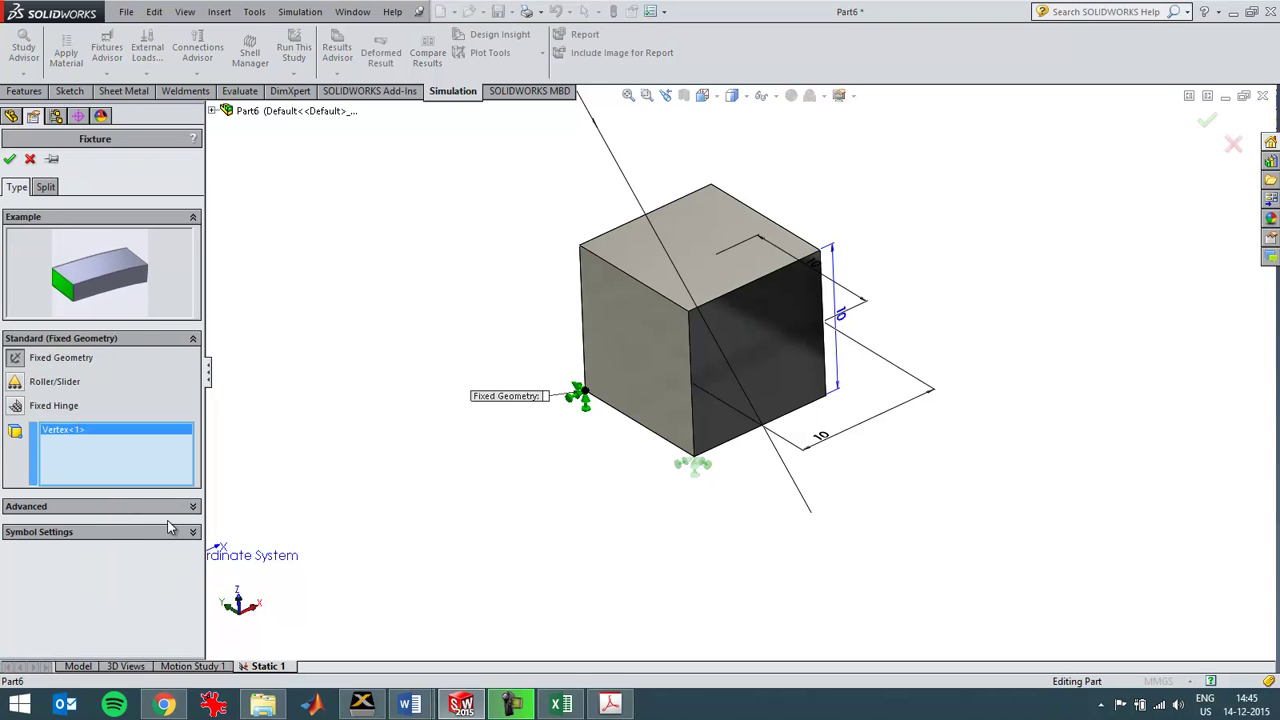
pyautogui.click(109, 507)
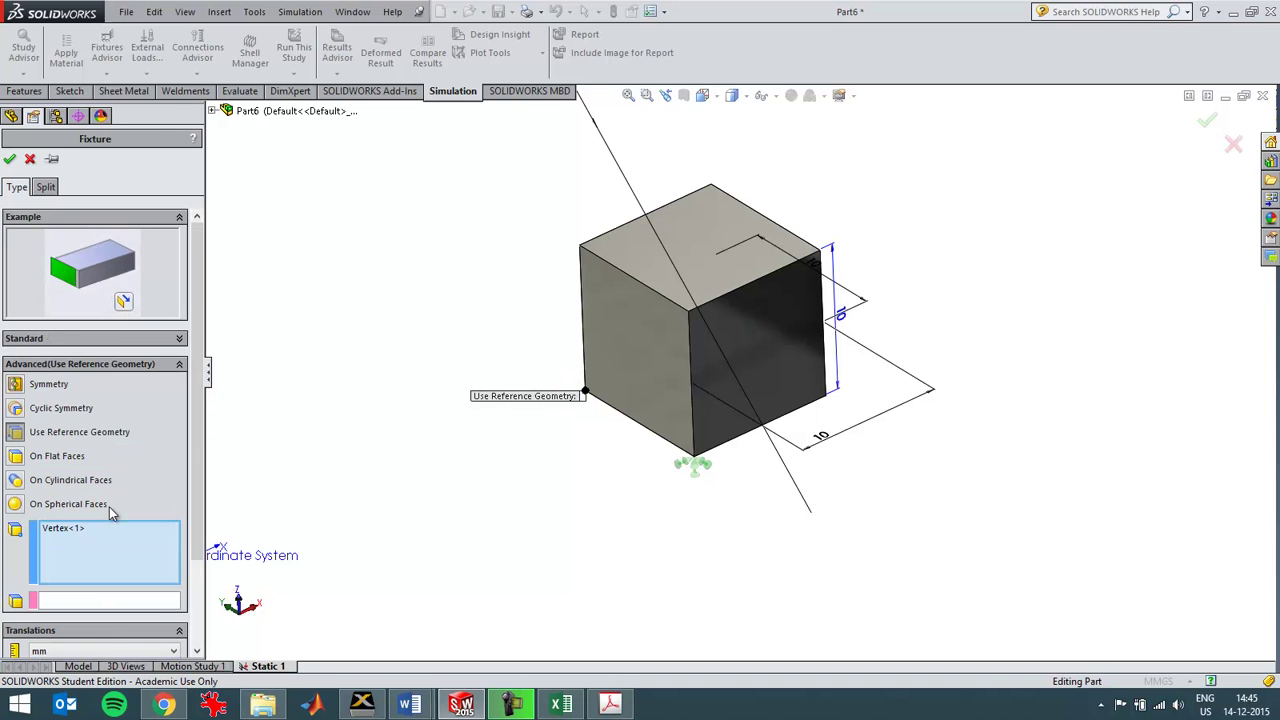
pyautogui.click(158, 601)
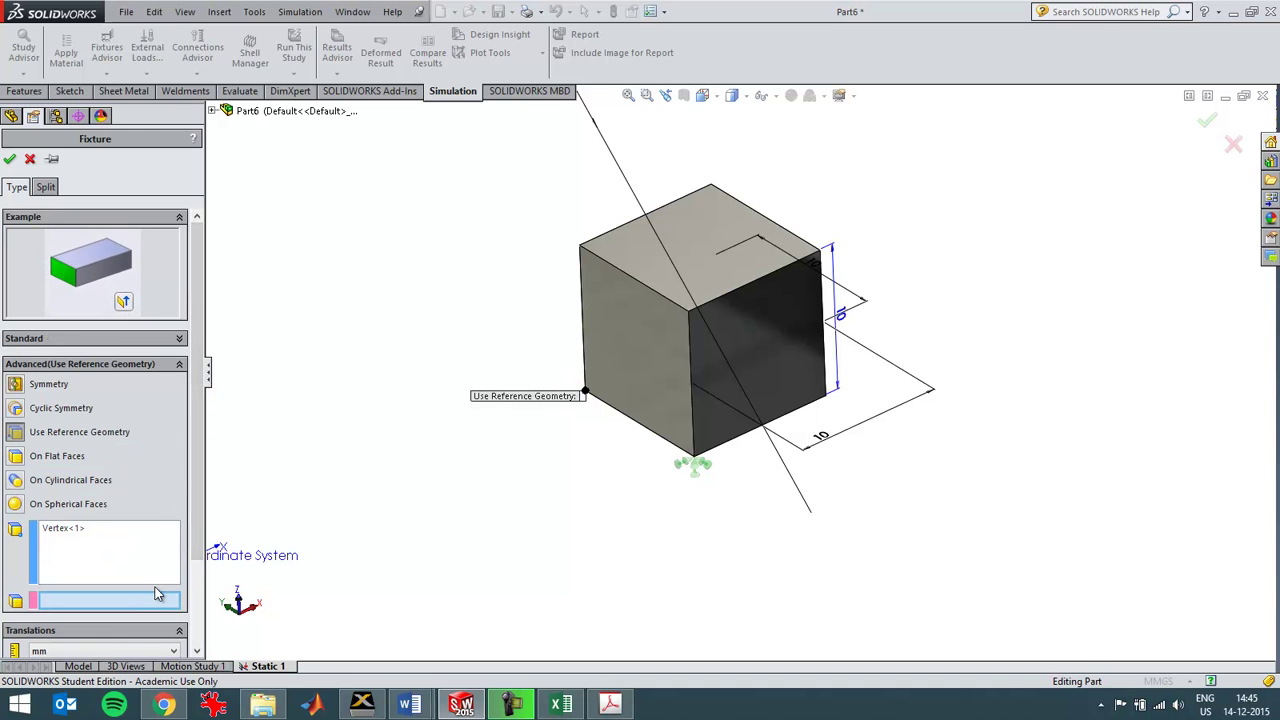
pyautogui.click(612, 356)
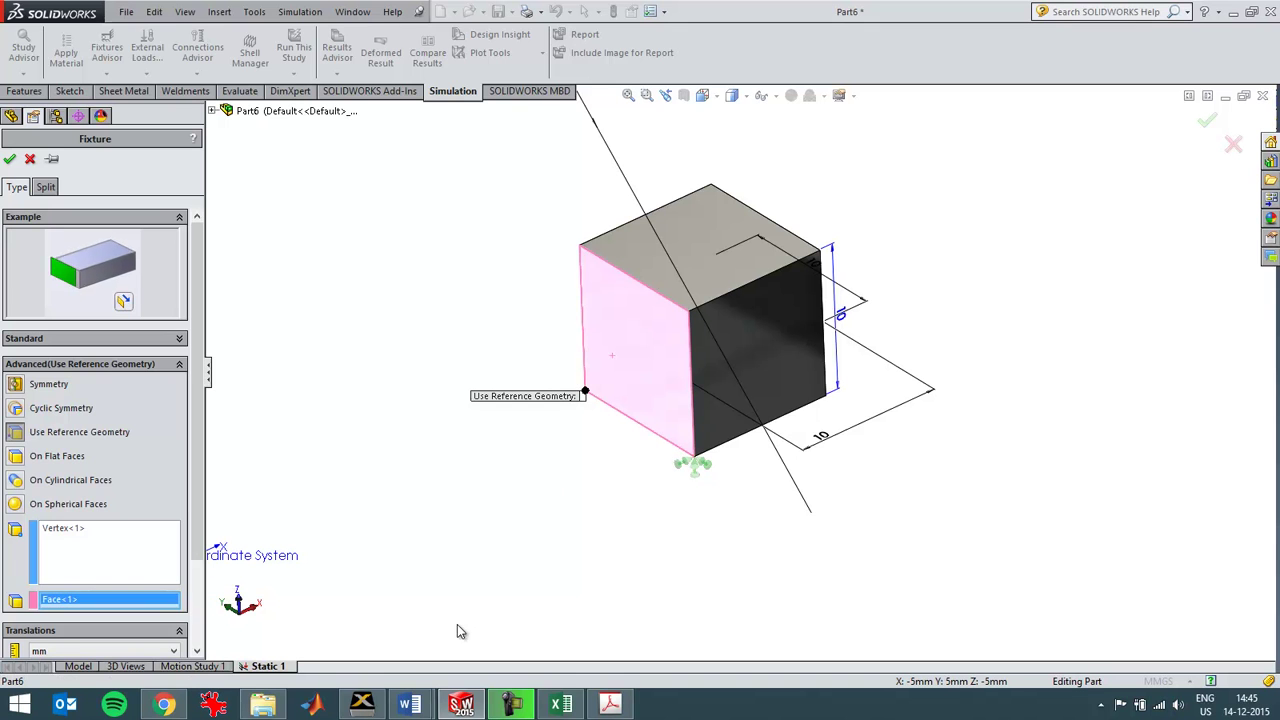
pyautogui.scroll(-3, 90, 560)
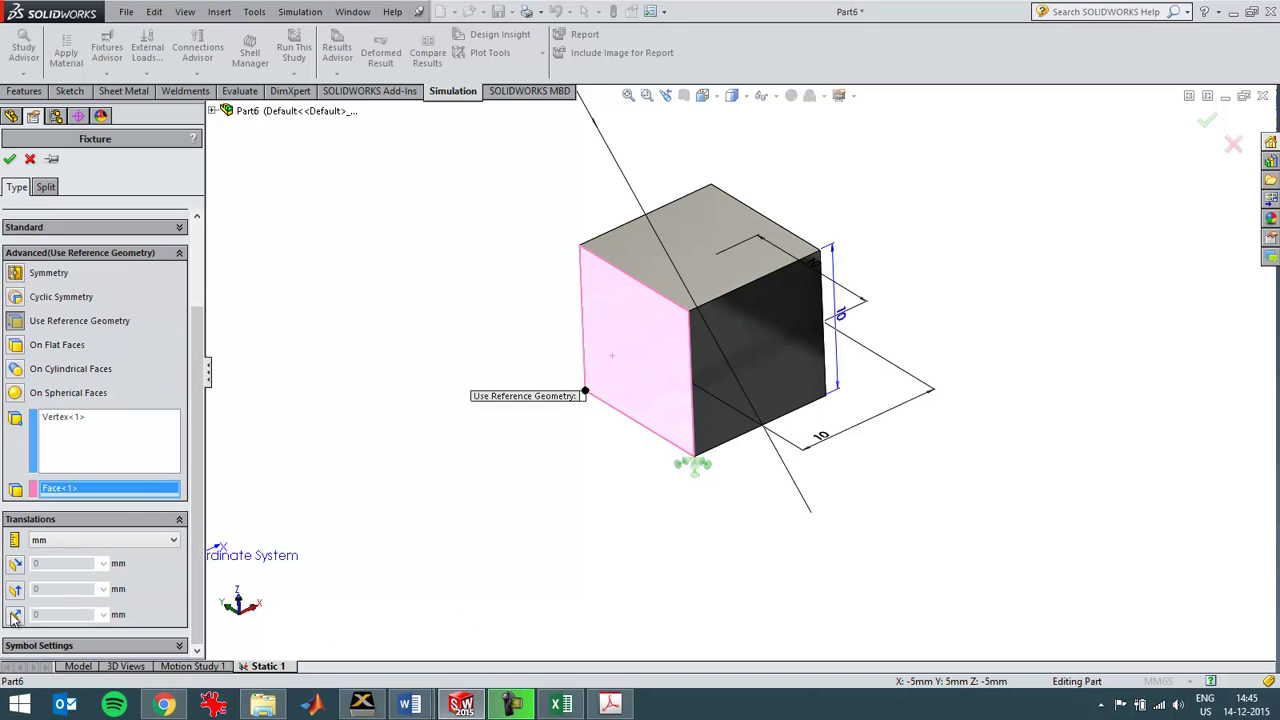
pyautogui.scroll(2, 80, 650)
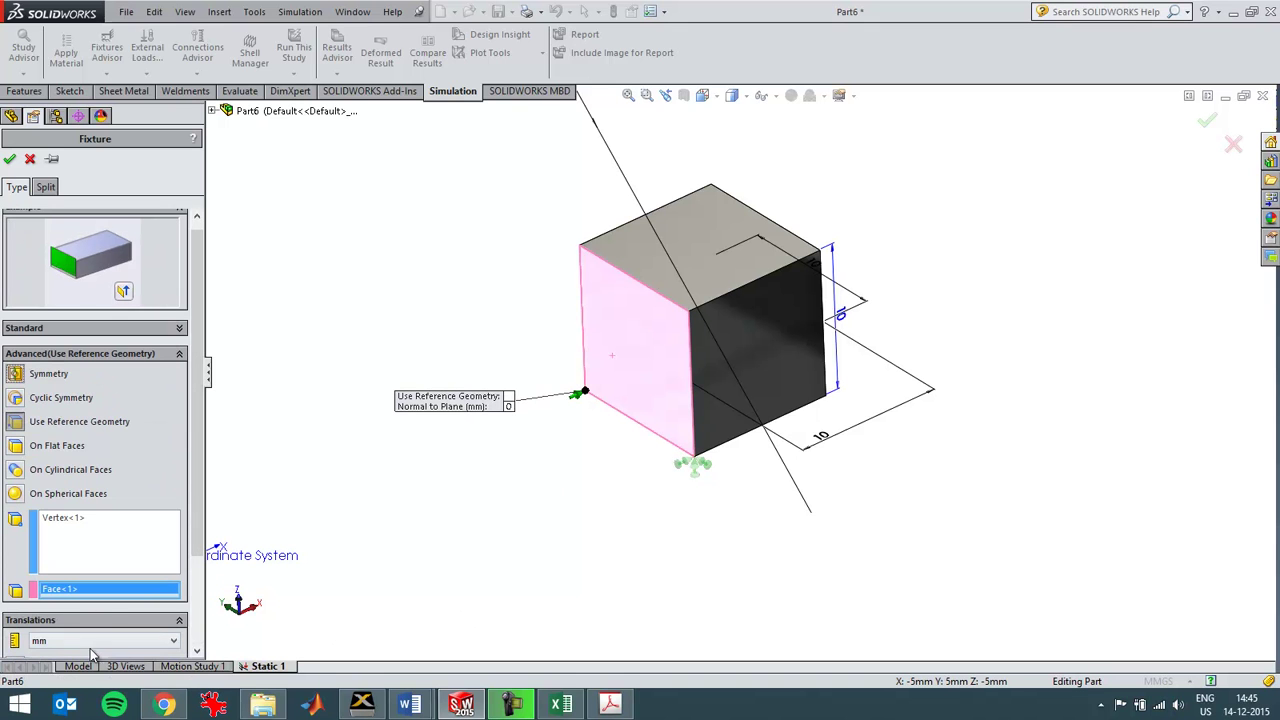
pyautogui.click(10, 161)
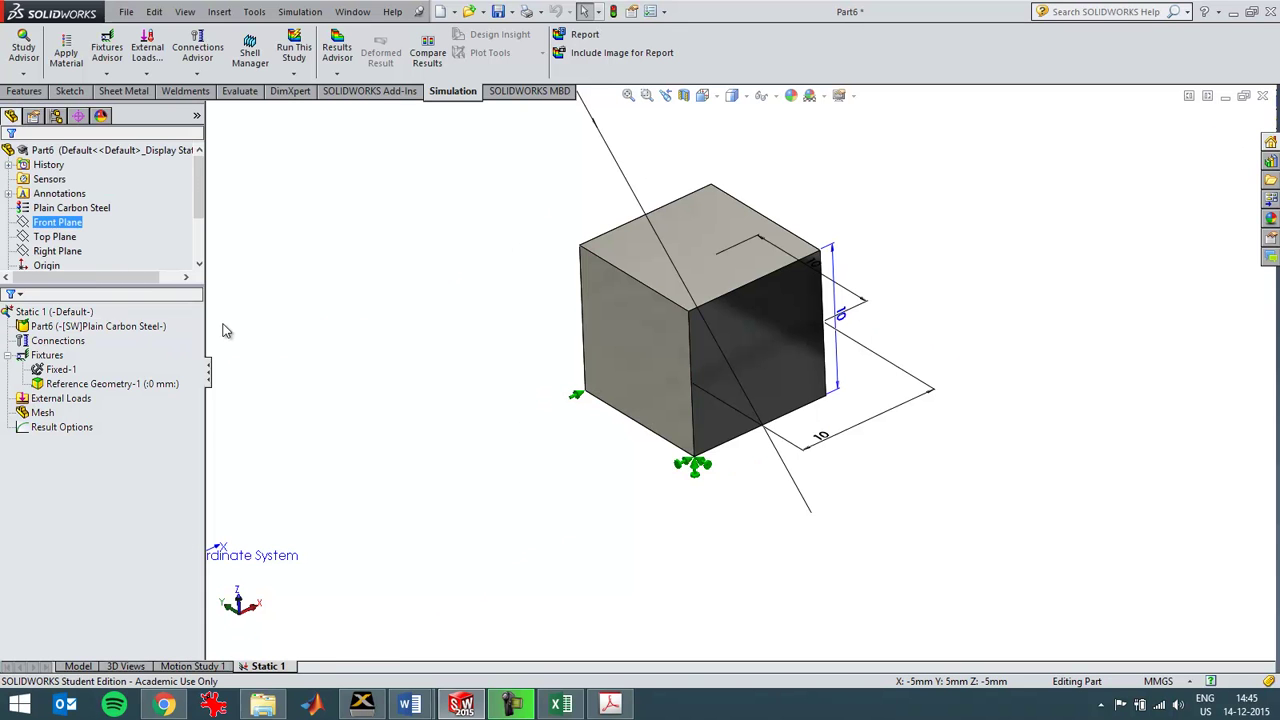
# Edit Reference Geometry-1 to also block movement along Plane Dir 2
pyautogui.click(50, 386)
pyautogui.rightClick(60, 382)
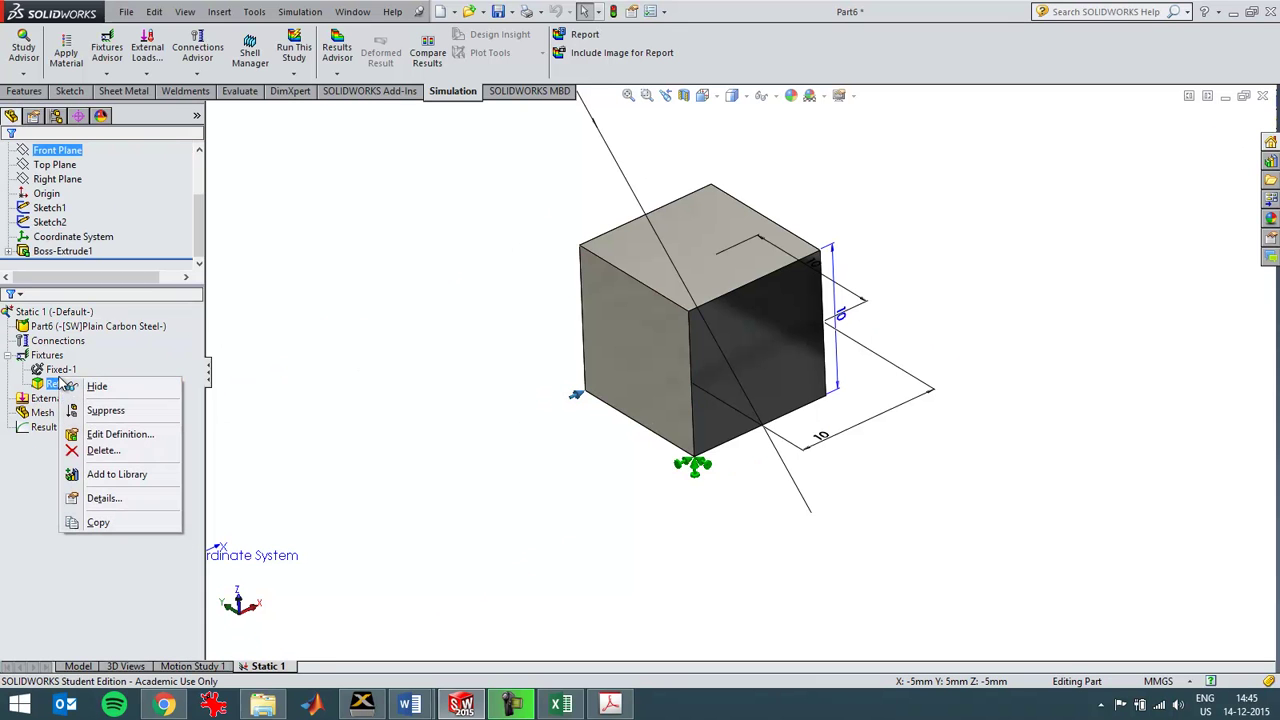
pyautogui.click(105, 436)
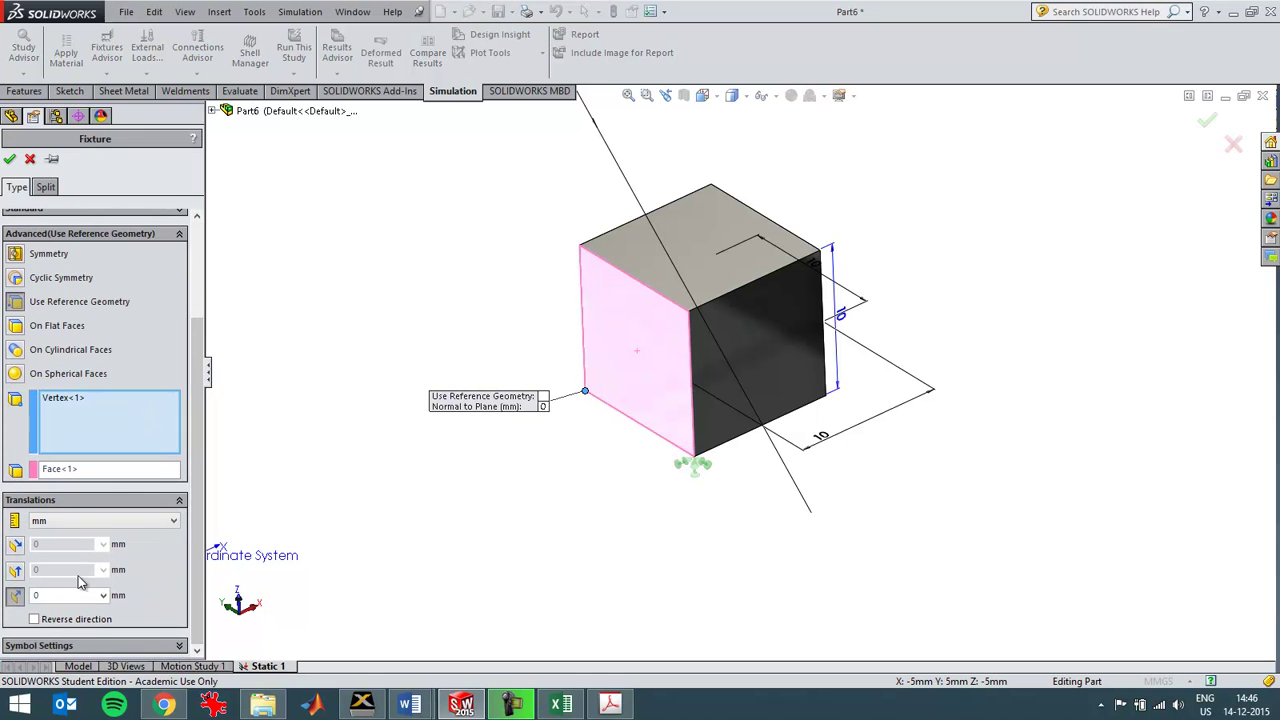
pyautogui.click(17, 570)
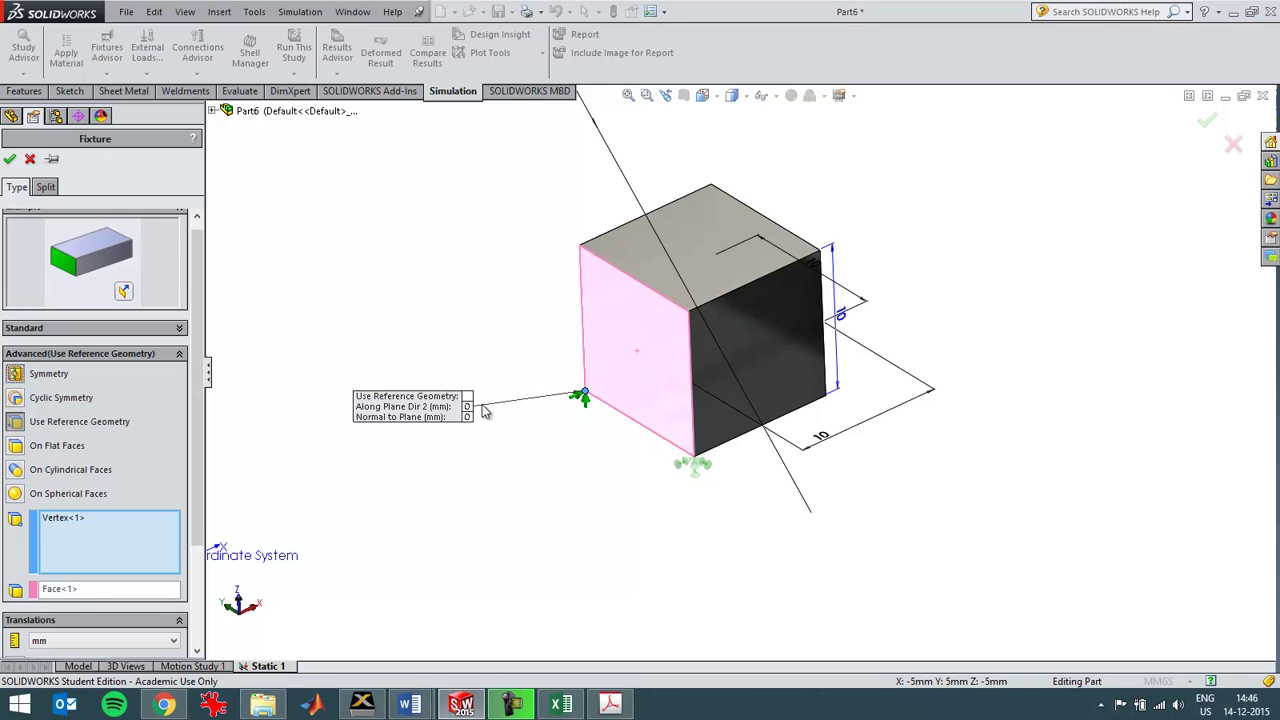
pyautogui.click(10, 160)
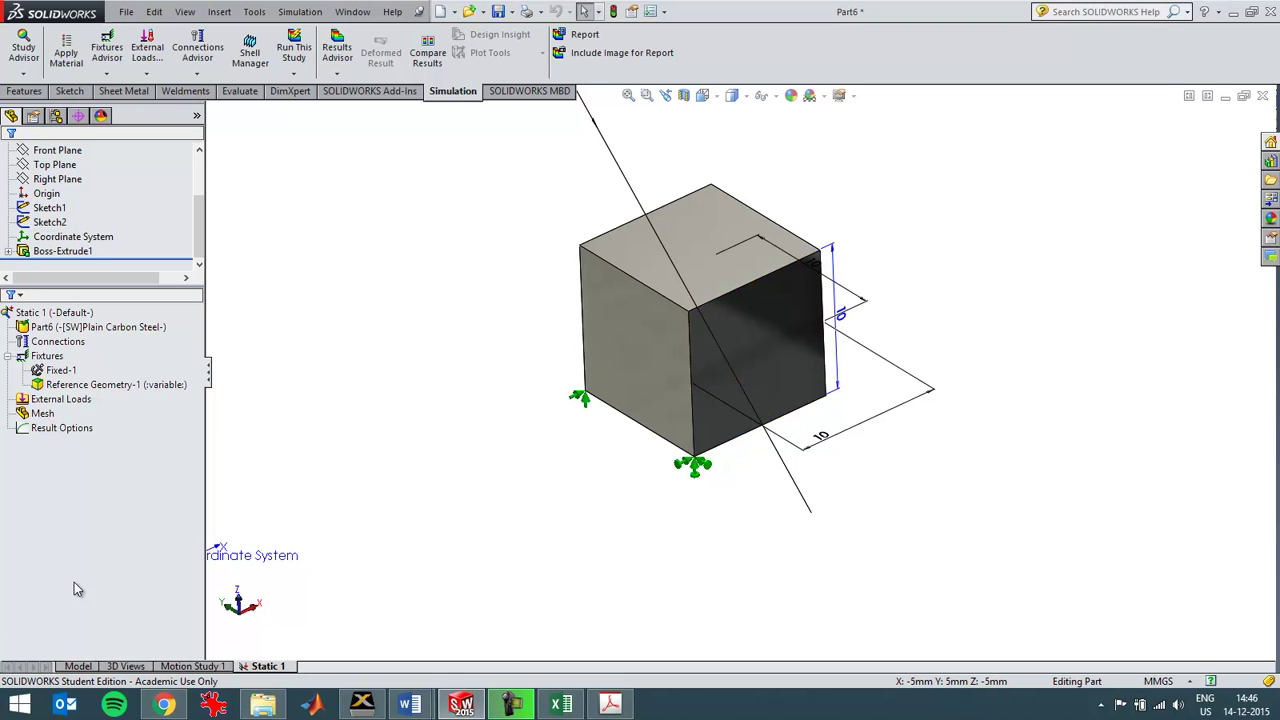
# Restrain the top-left vertex with 0 mm translation along the cube's top edge
pyautogui.rightClick(55, 357)
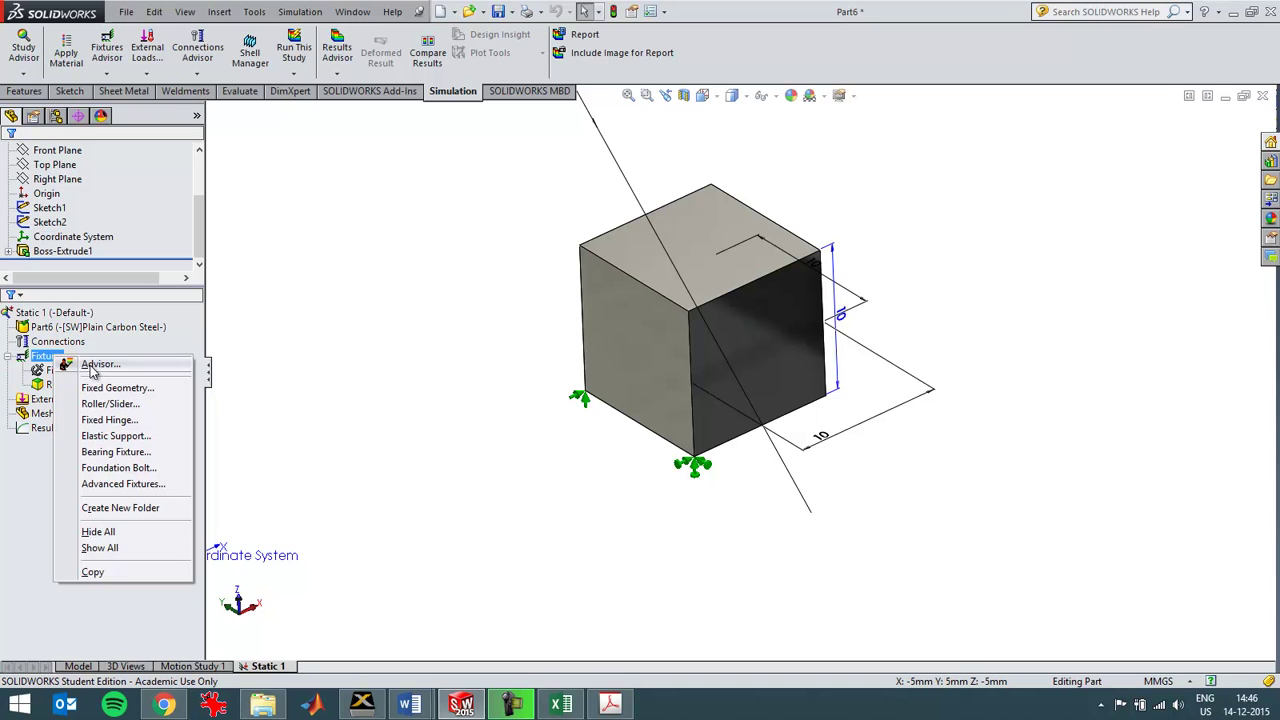
pyautogui.click(100, 389)
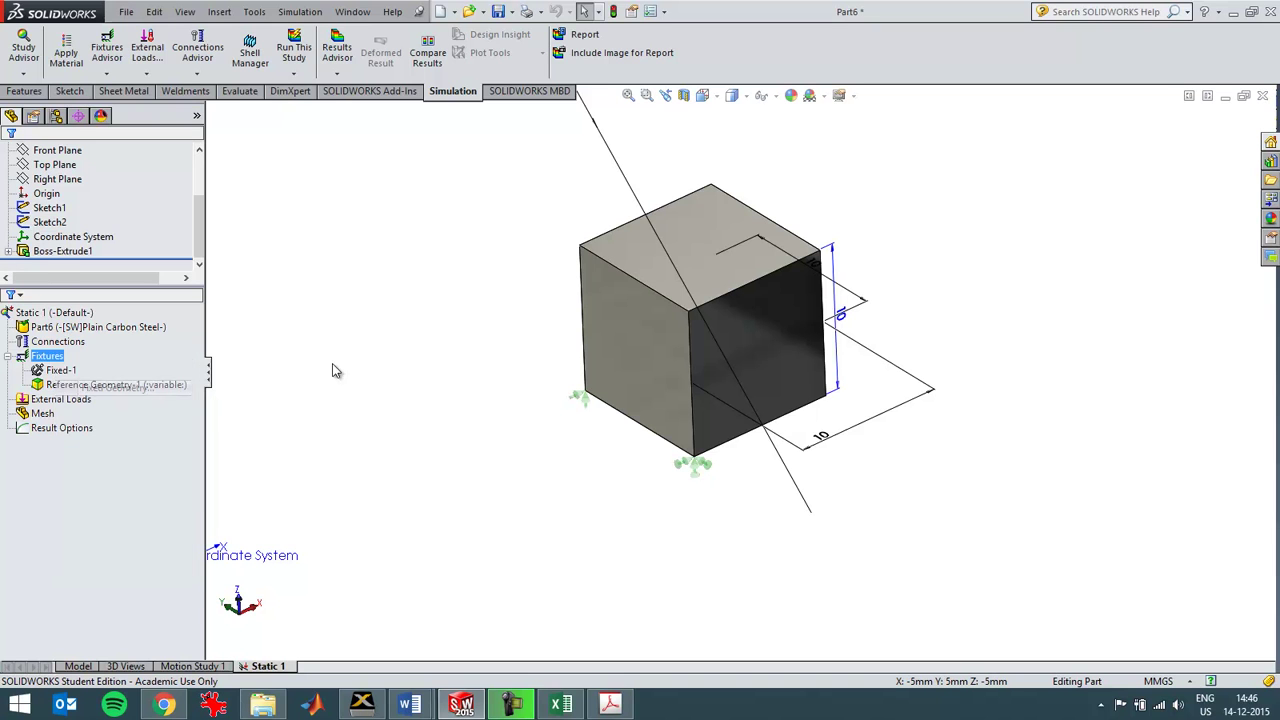
pyautogui.click(580, 249)
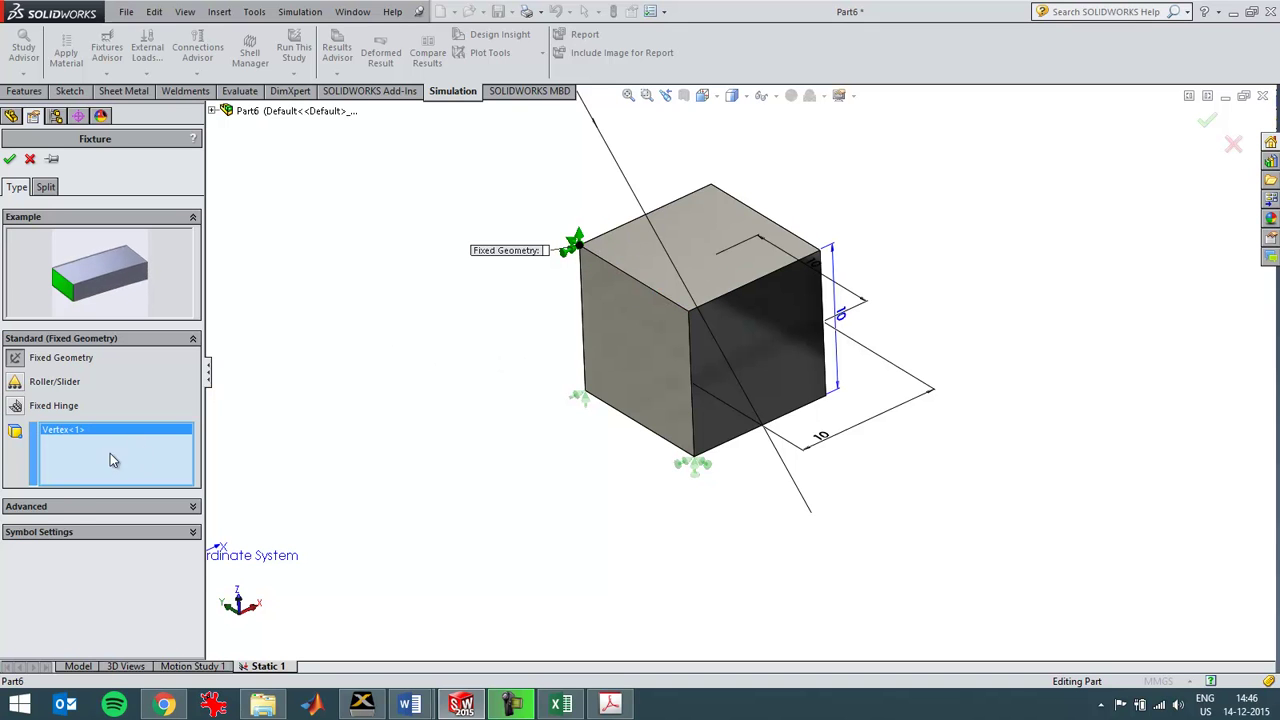
pyautogui.click(67, 505)
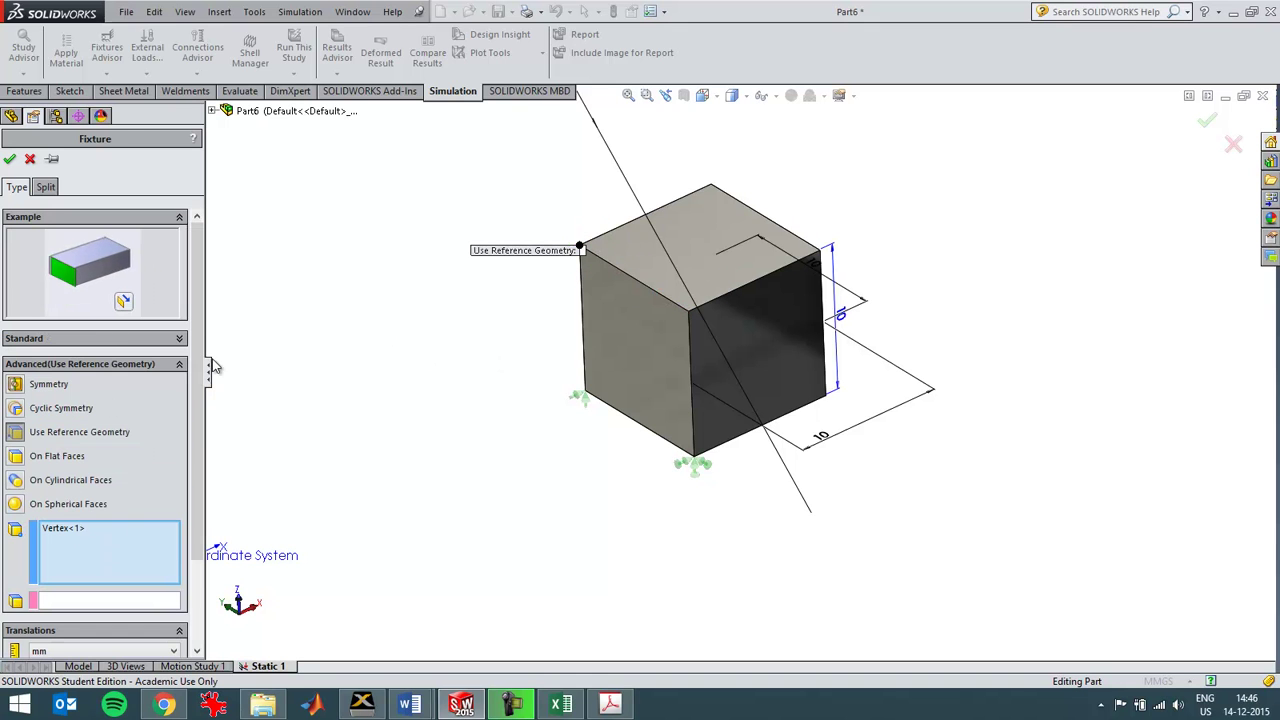
pyautogui.click(617, 228)
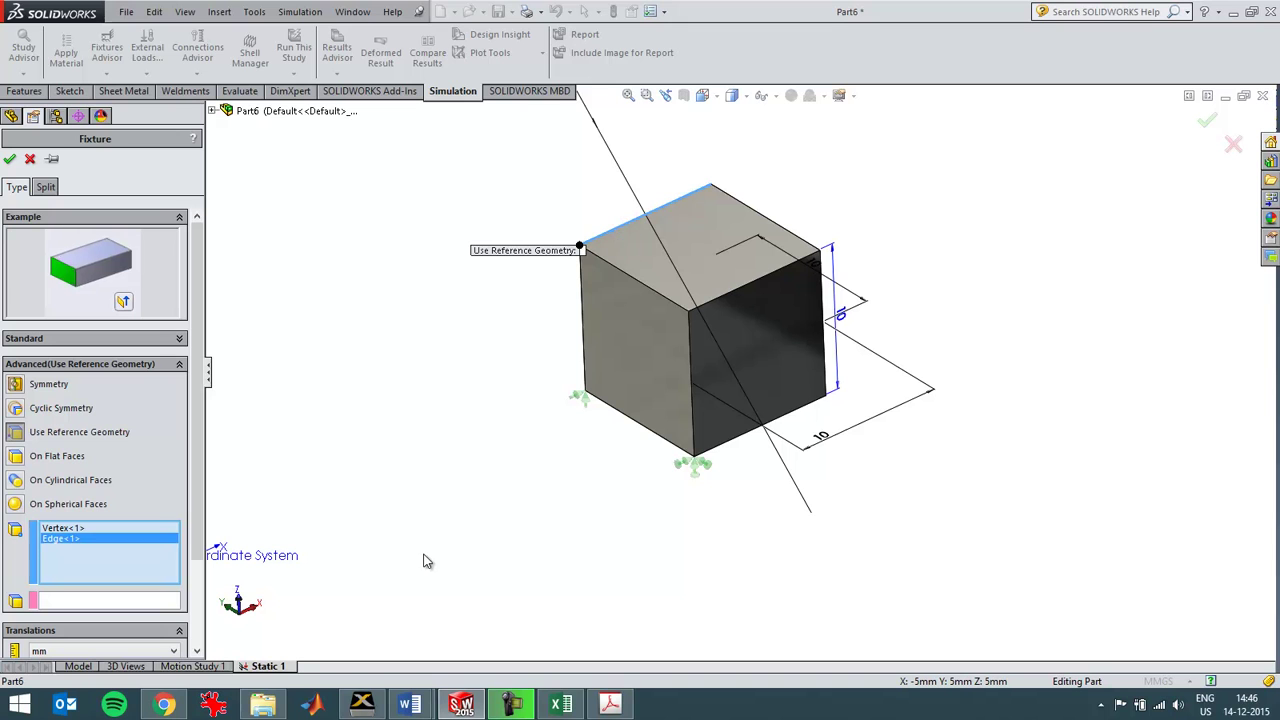
pyautogui.rightClick(97, 540)
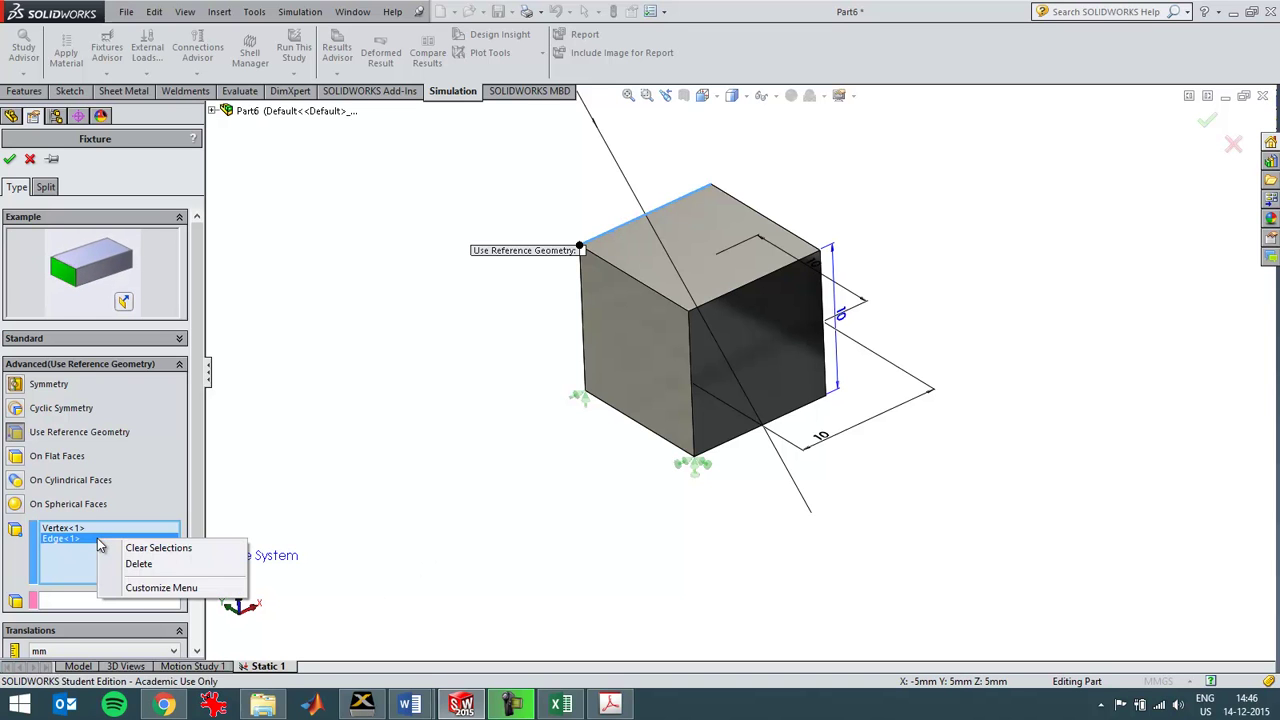
pyautogui.click(138, 564)
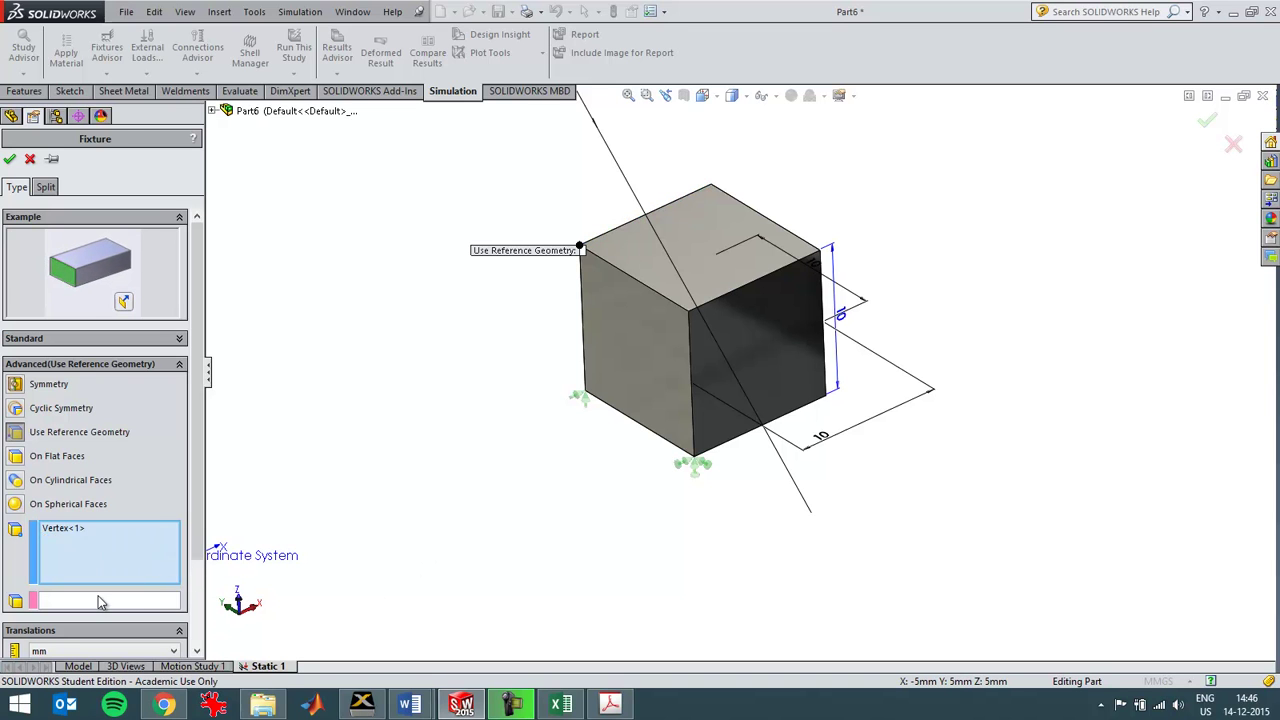
pyautogui.click(597, 243)
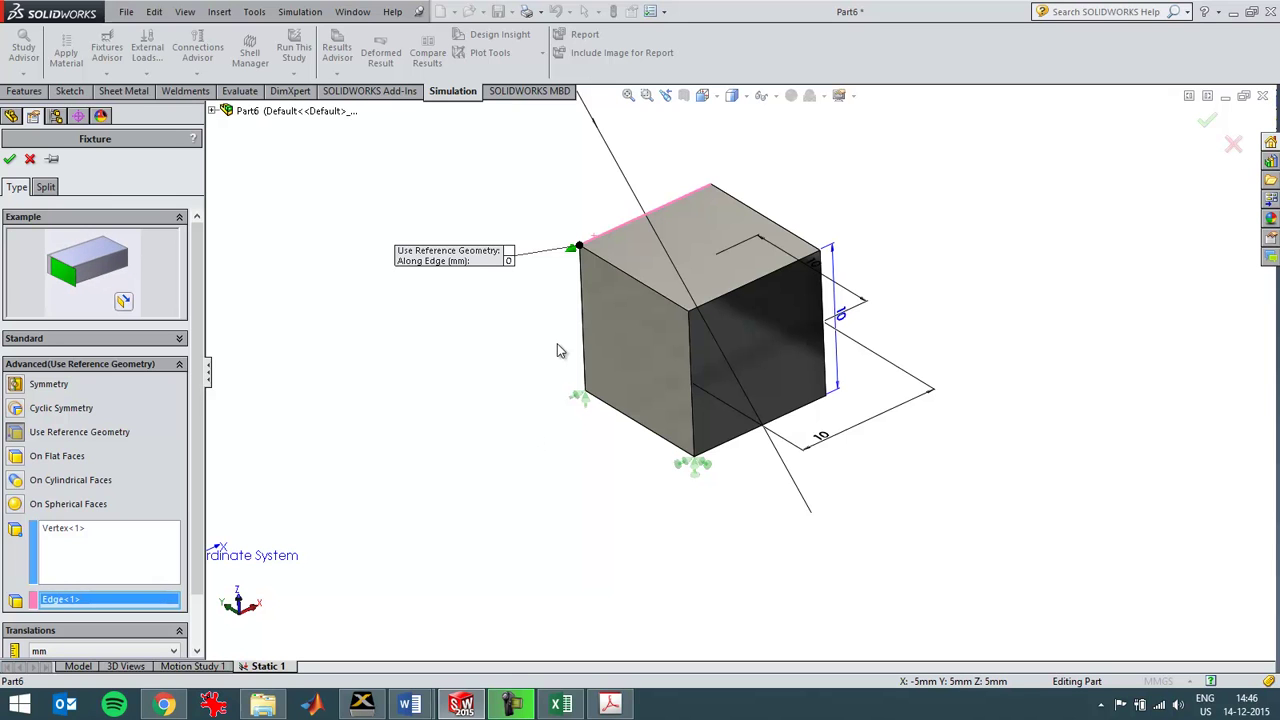
pyautogui.scroll(-2, 200, 529)
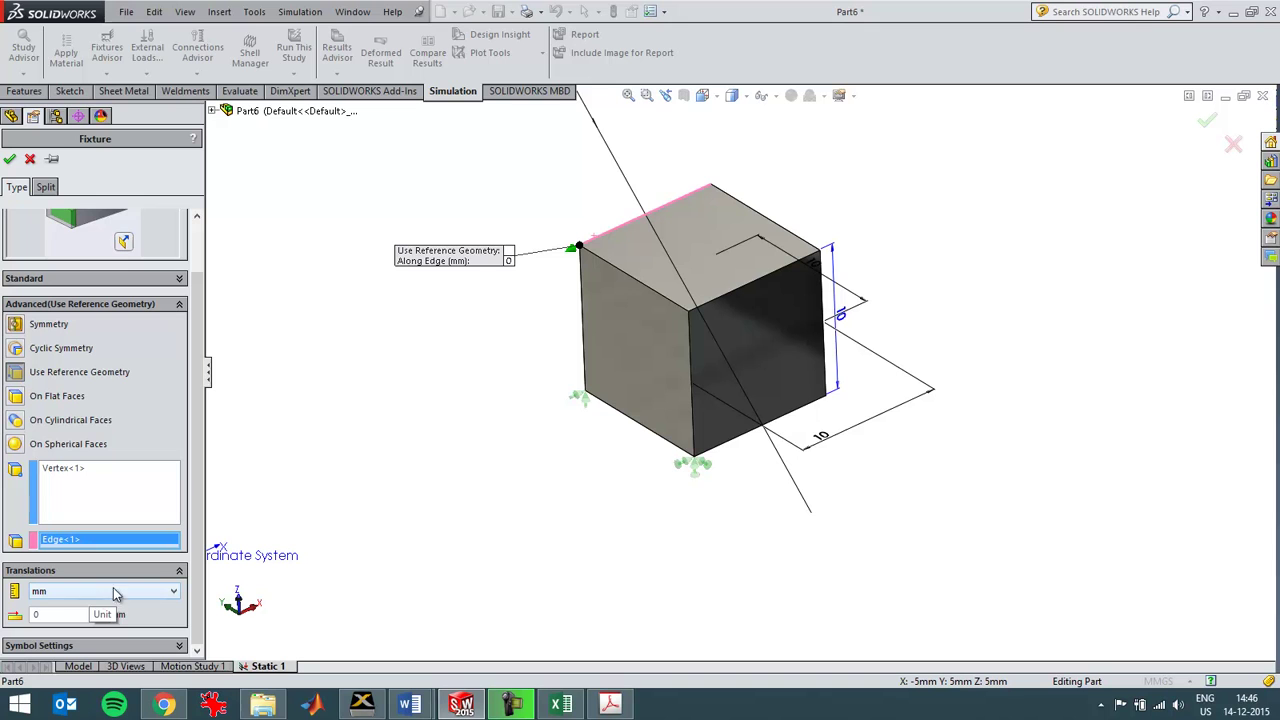
pyautogui.click(10, 160)
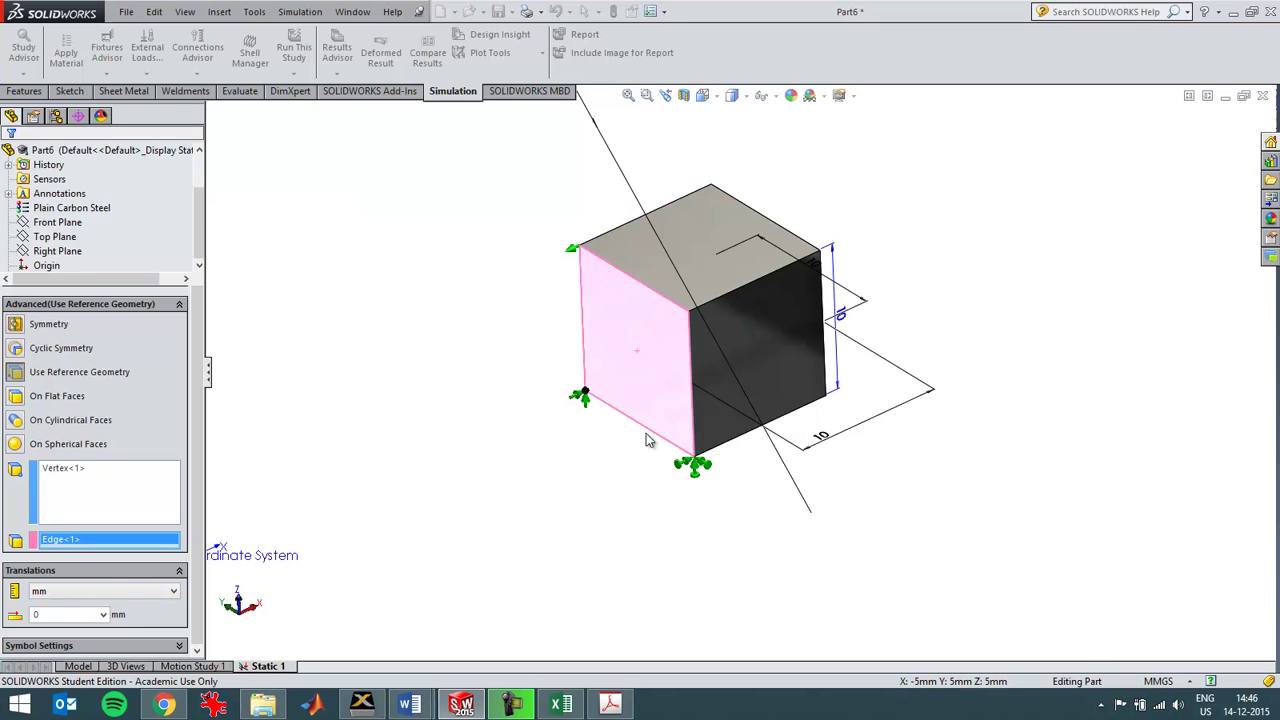
# Apply a reversed 1000 N normal force on the cube's right face and its opposite face
pyautogui.click(105, 434)
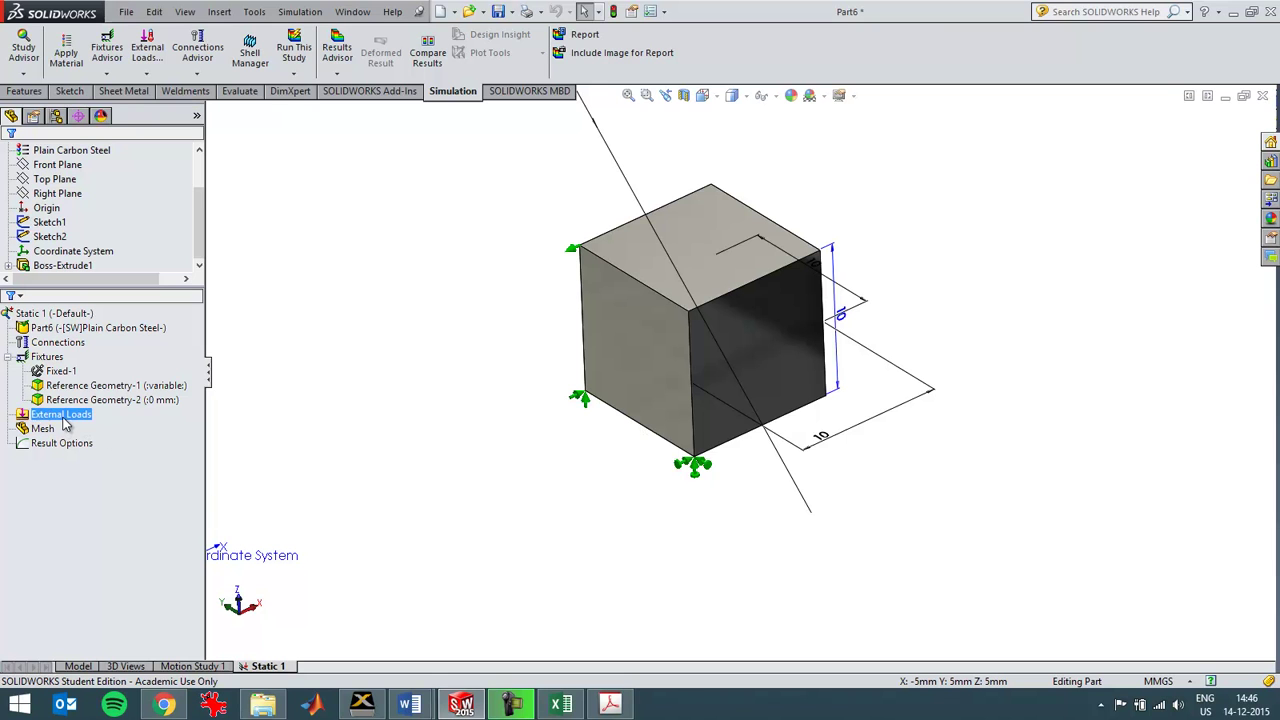
pyautogui.rightClick(63, 424)
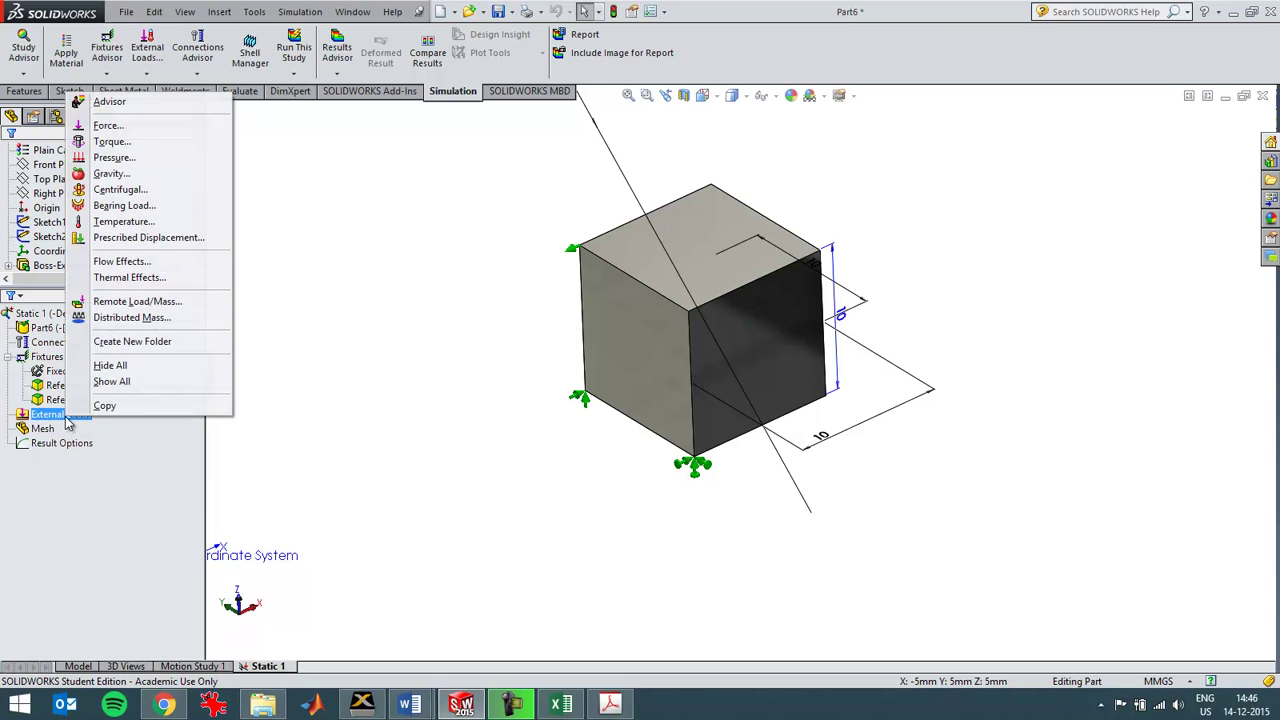
pyautogui.click(165, 126)
pyautogui.moveTo(840, 330); pyautogui.dragTo(908, 336, button='middle')
pyautogui.click(908, 336)
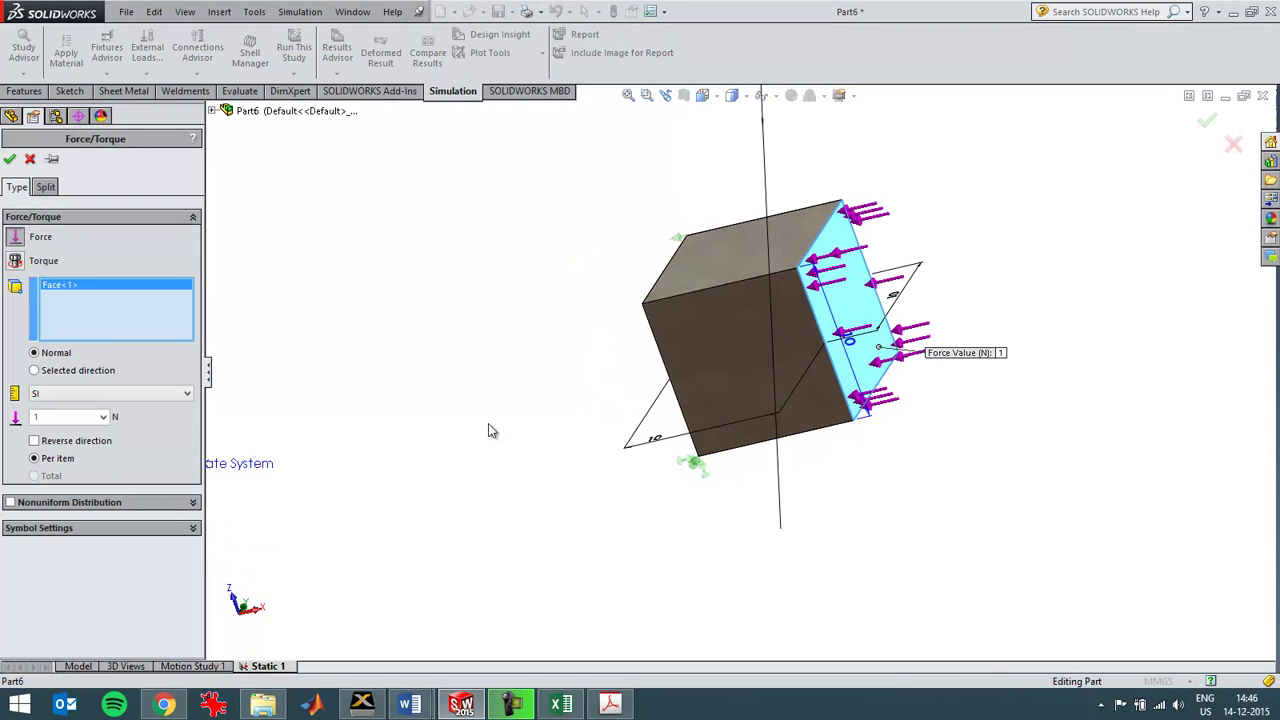
pyautogui.moveTo(380, 438); pyautogui.dragTo(598, 391, button='middle')
pyautogui.click(616, 367)
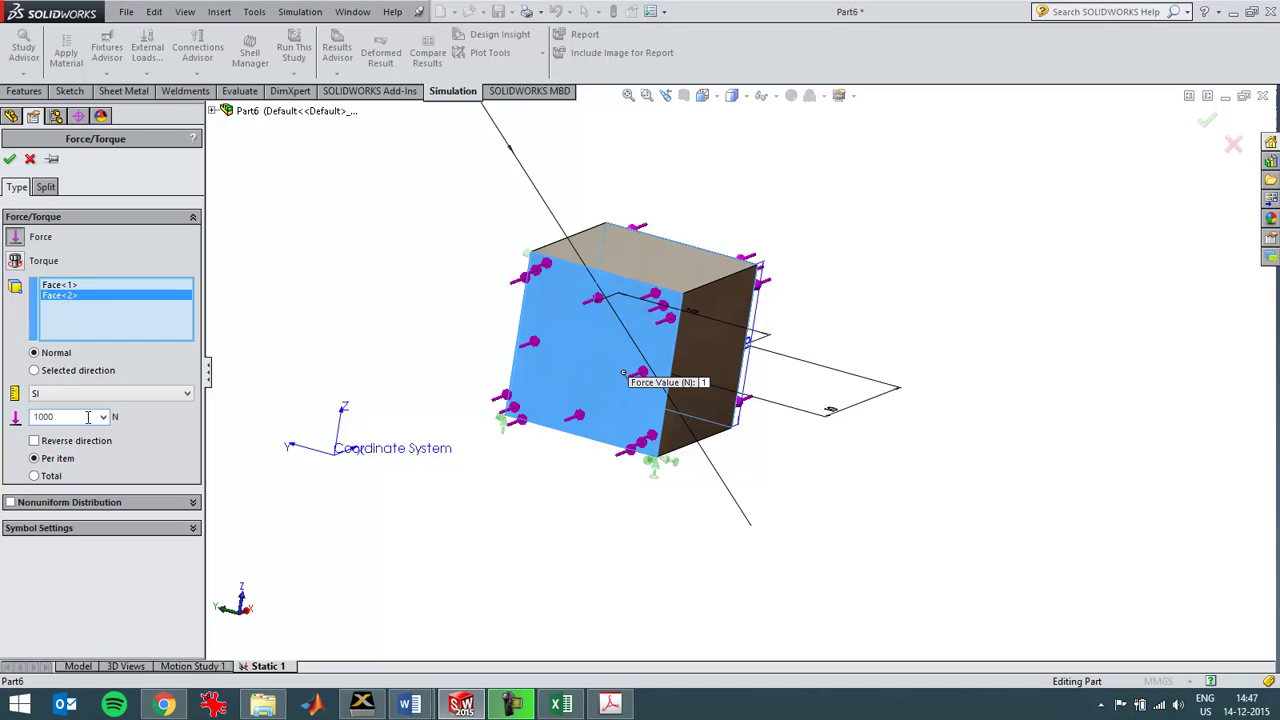
pyautogui.click(85, 445)
pyautogui.moveTo(538, 505); pyautogui.dragTo(540, 509, button='middle')
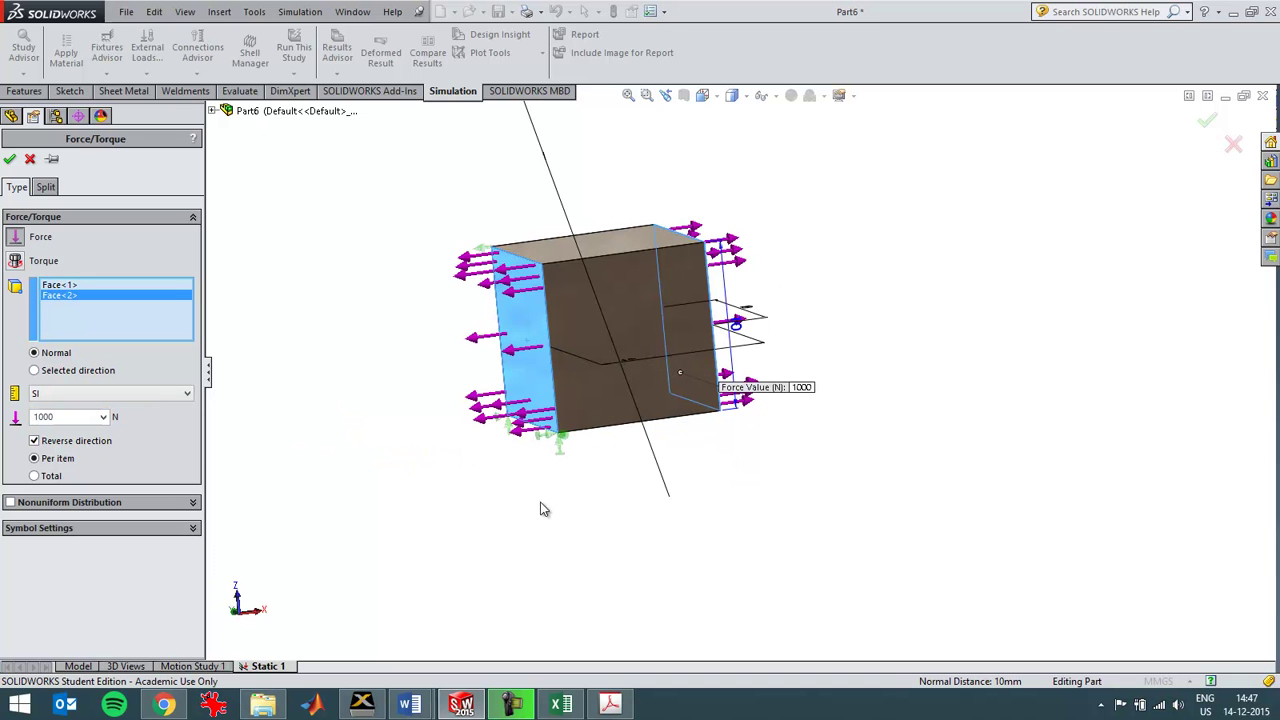
pyautogui.click(9, 159)
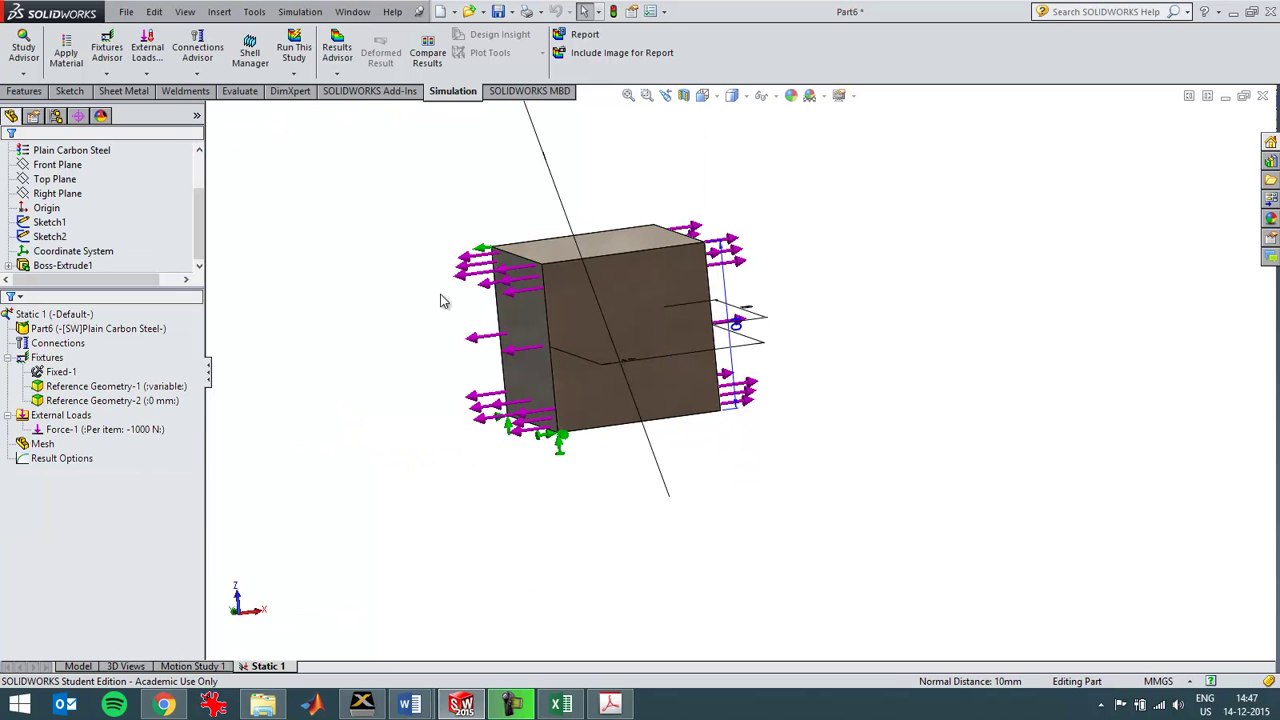
pyautogui.click(60, 415)
# Apply a reversed 500 N normal force to the cube's front and back faces
pyautogui.rightClick(76, 416)
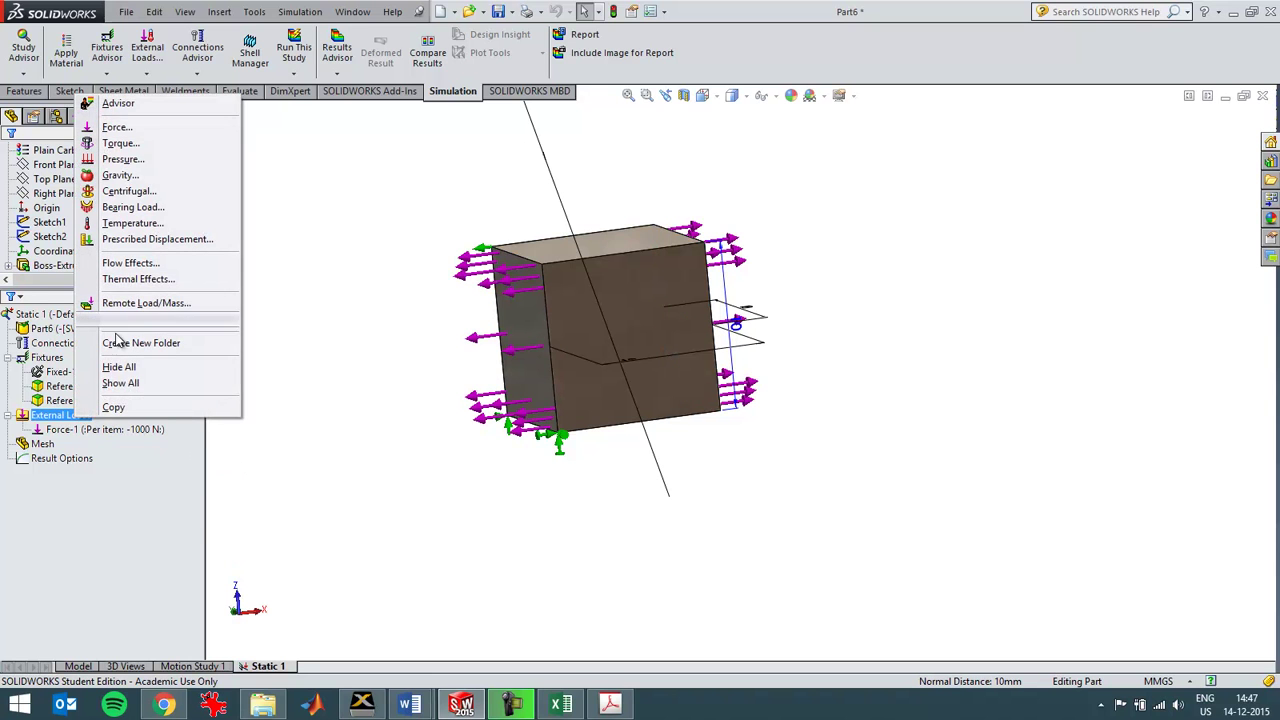
pyautogui.click(147, 128)
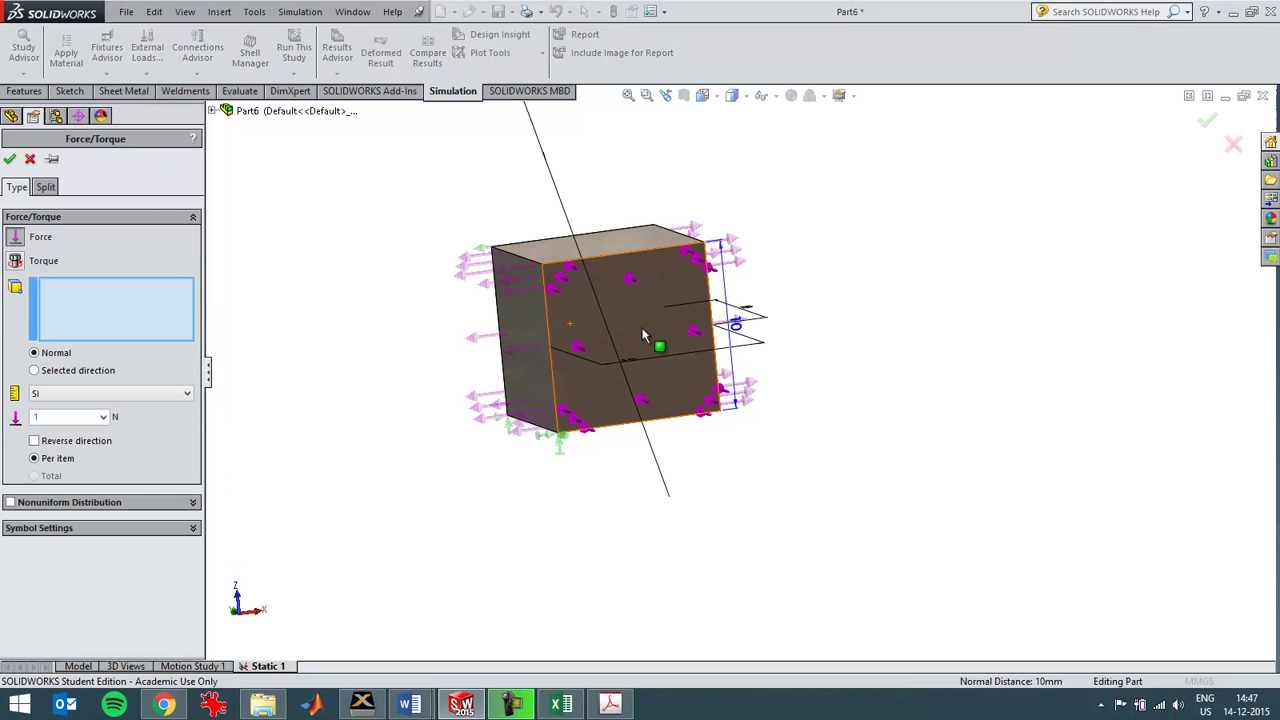
pyautogui.click(586, 400)
pyautogui.moveTo(586, 400); pyautogui.dragTo(680, 457, button='middle')
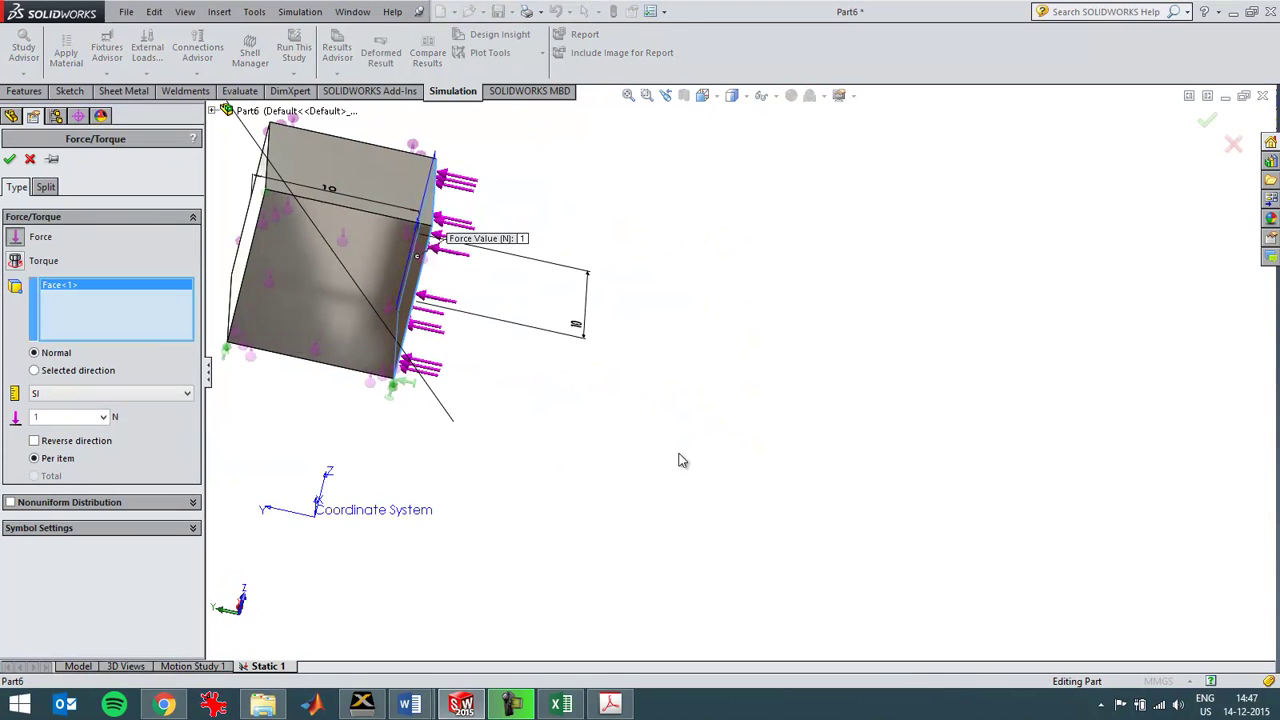
pyautogui.click(255, 285)
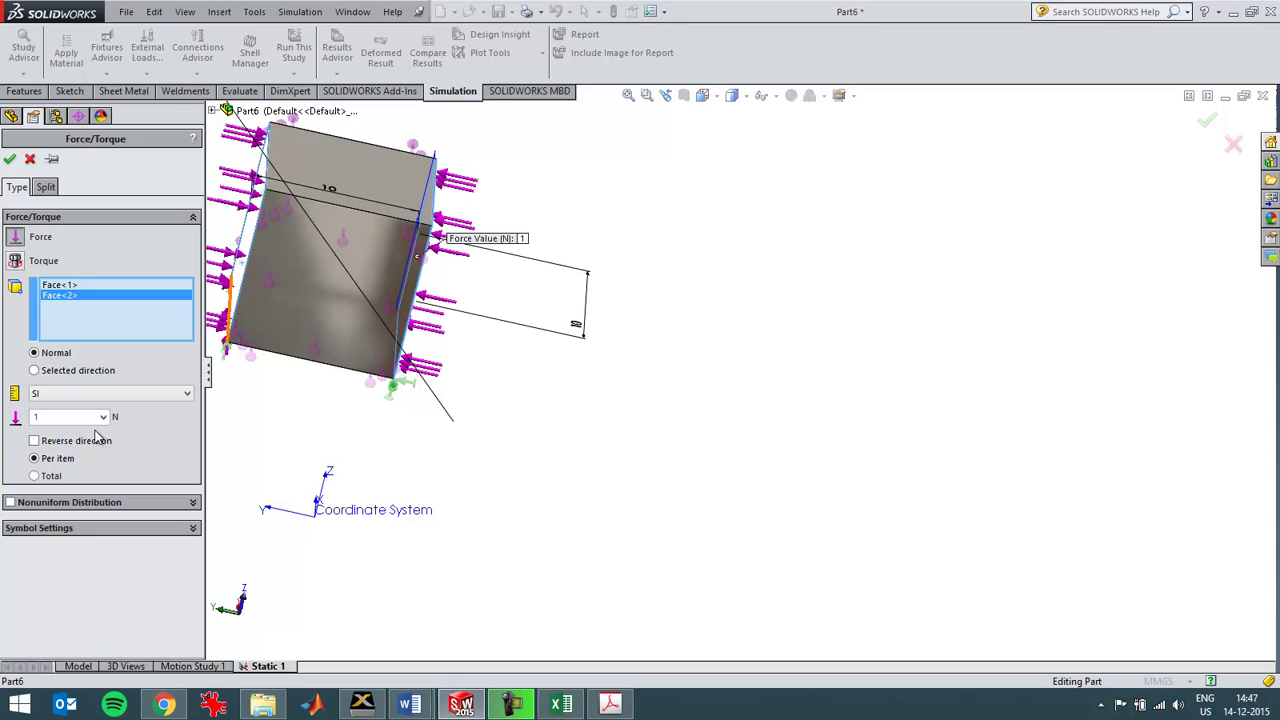
pyautogui.click(35, 441)
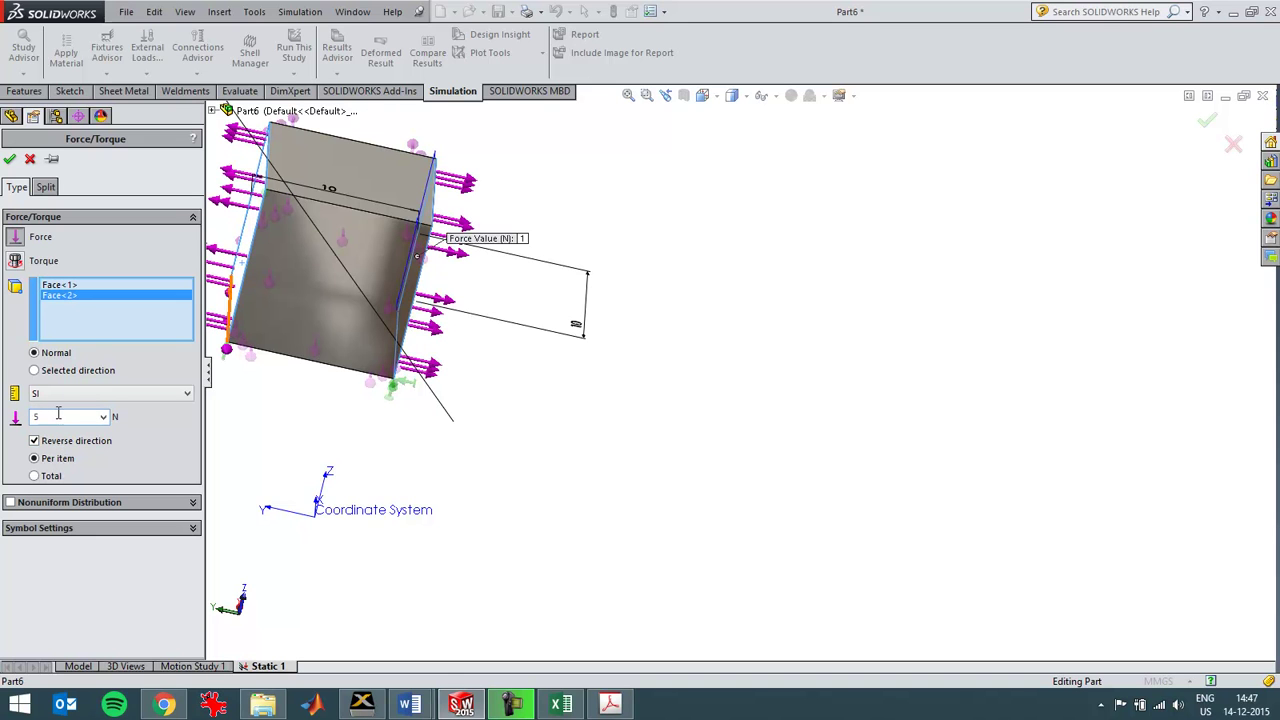
pyautogui.click(9, 158)
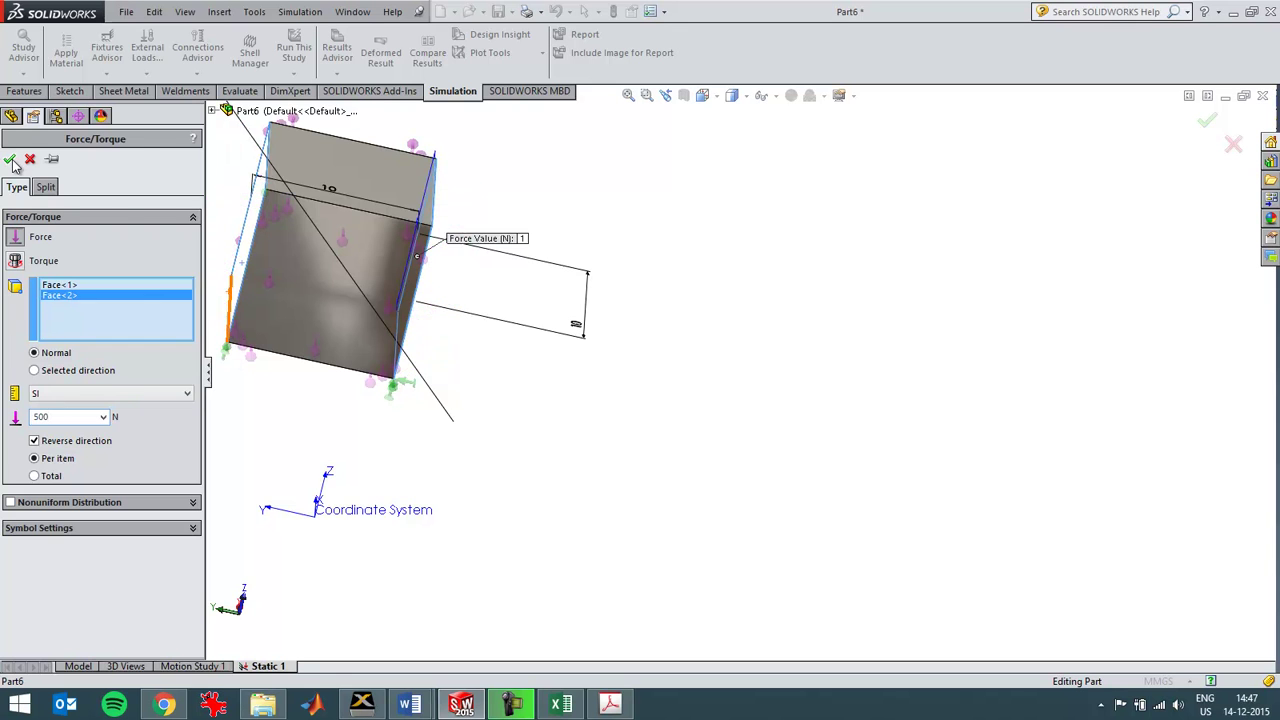
pyautogui.moveTo(503, 394); pyautogui.dragTo(474, 354, button='middle')
pyautogui.scroll(3, 420, 357)
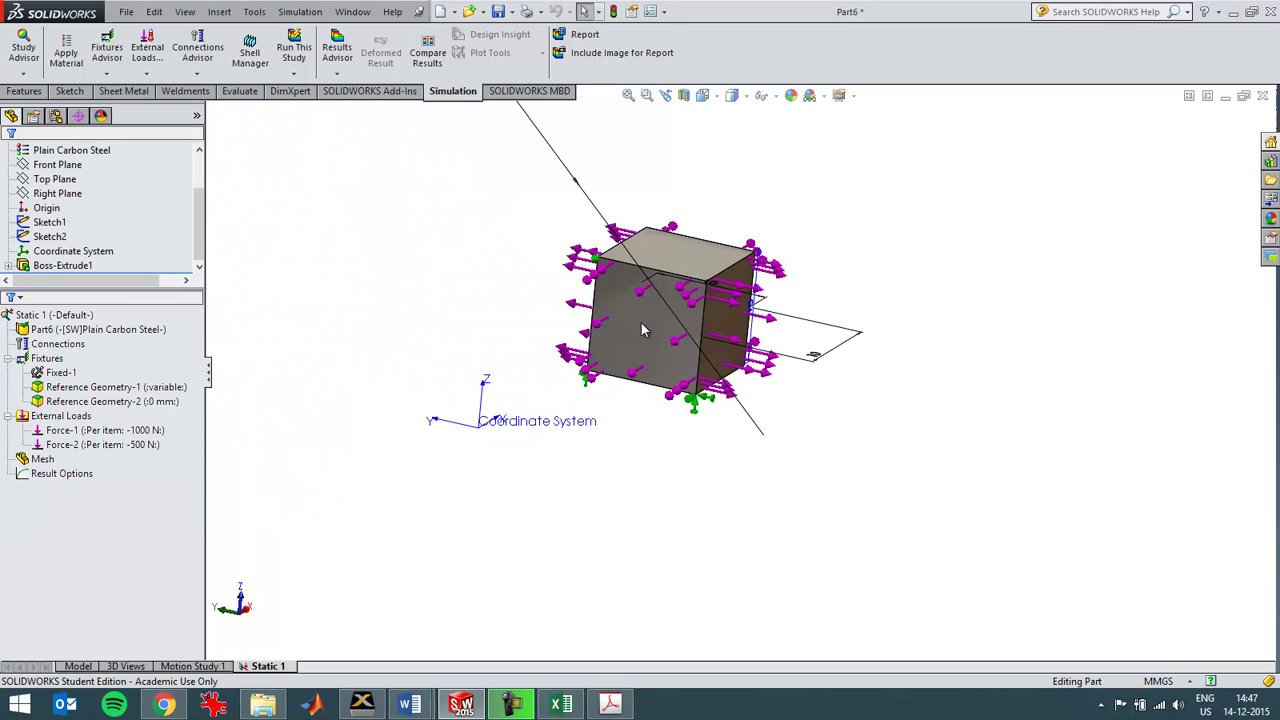
pyautogui.click(62, 416)
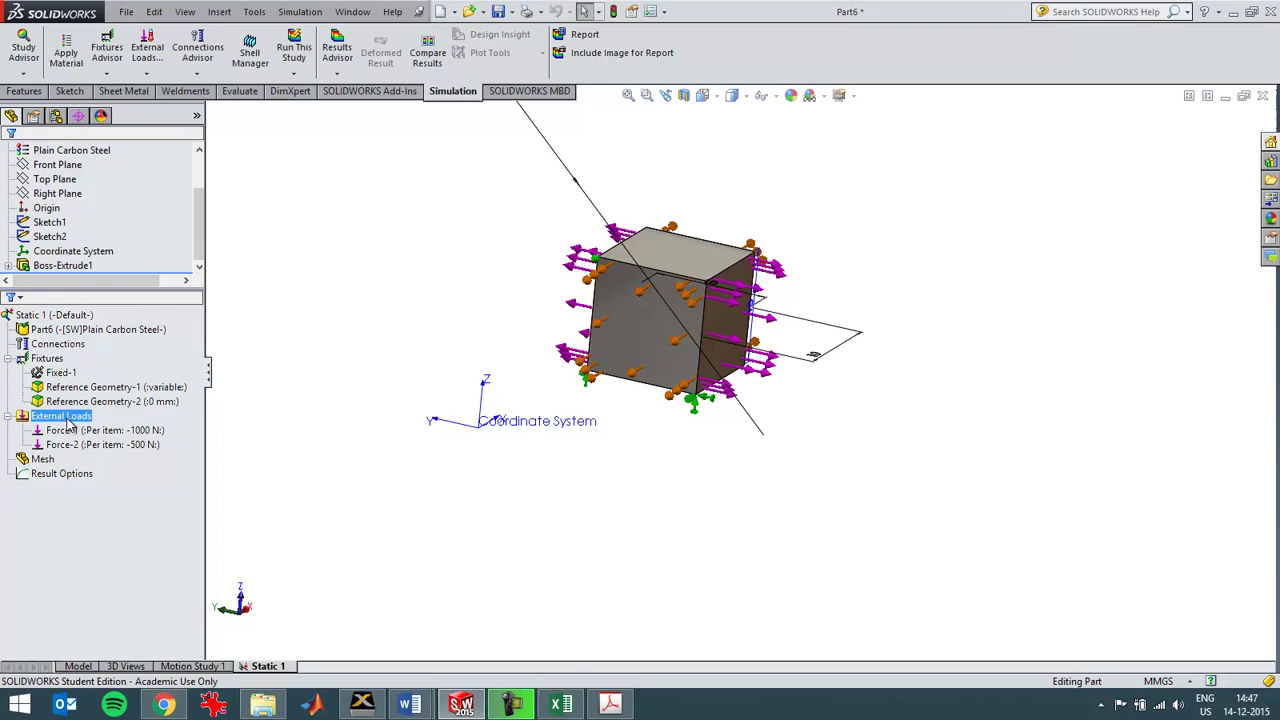
# Apply a 500 N compressive normal force to the cube's top and bottom faces
pyautogui.rightClick(68, 424)
pyautogui.click(92, 127)
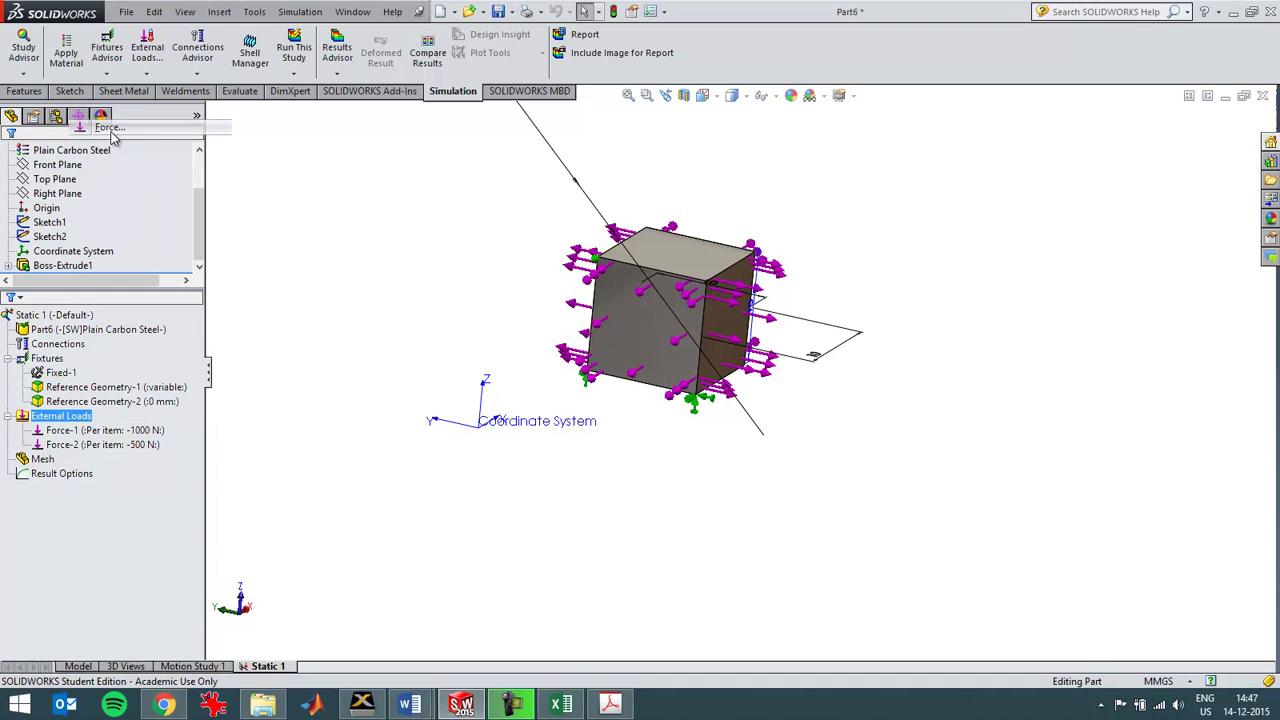
pyautogui.click(646, 240)
pyautogui.moveTo(614, 494); pyautogui.dragTo(630, 500, button='middle')
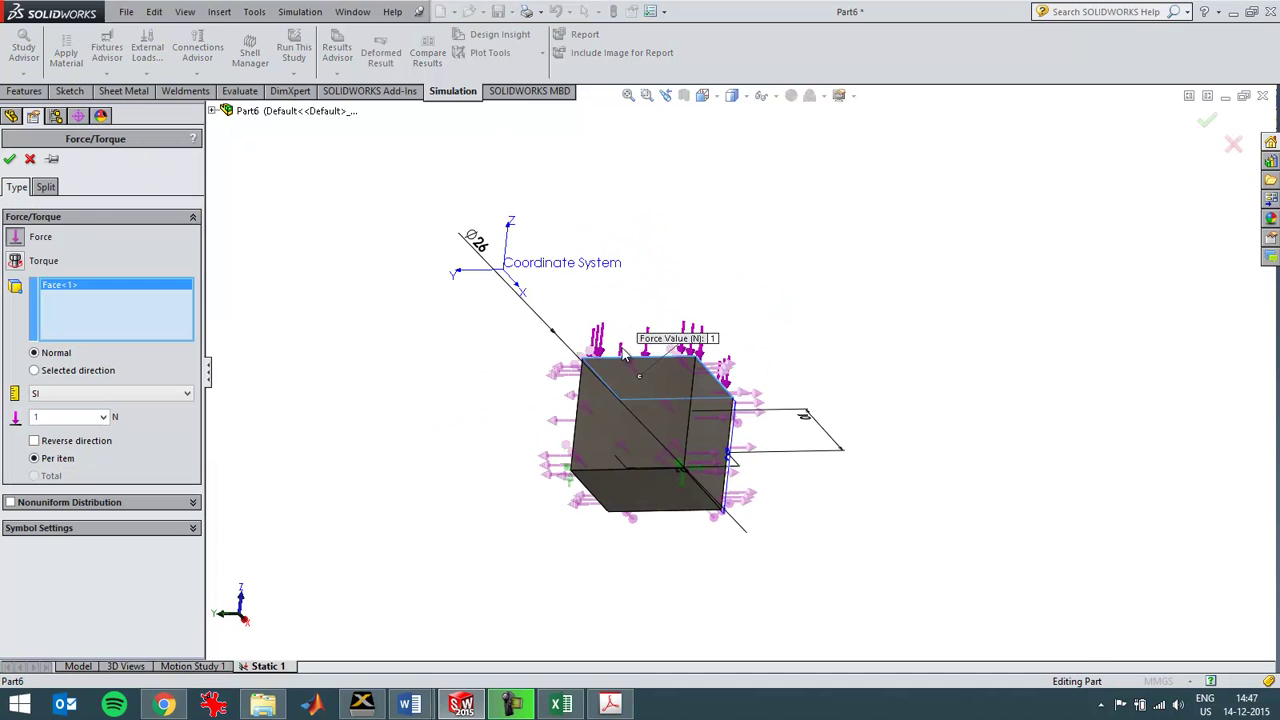
pyautogui.click(634, 502)
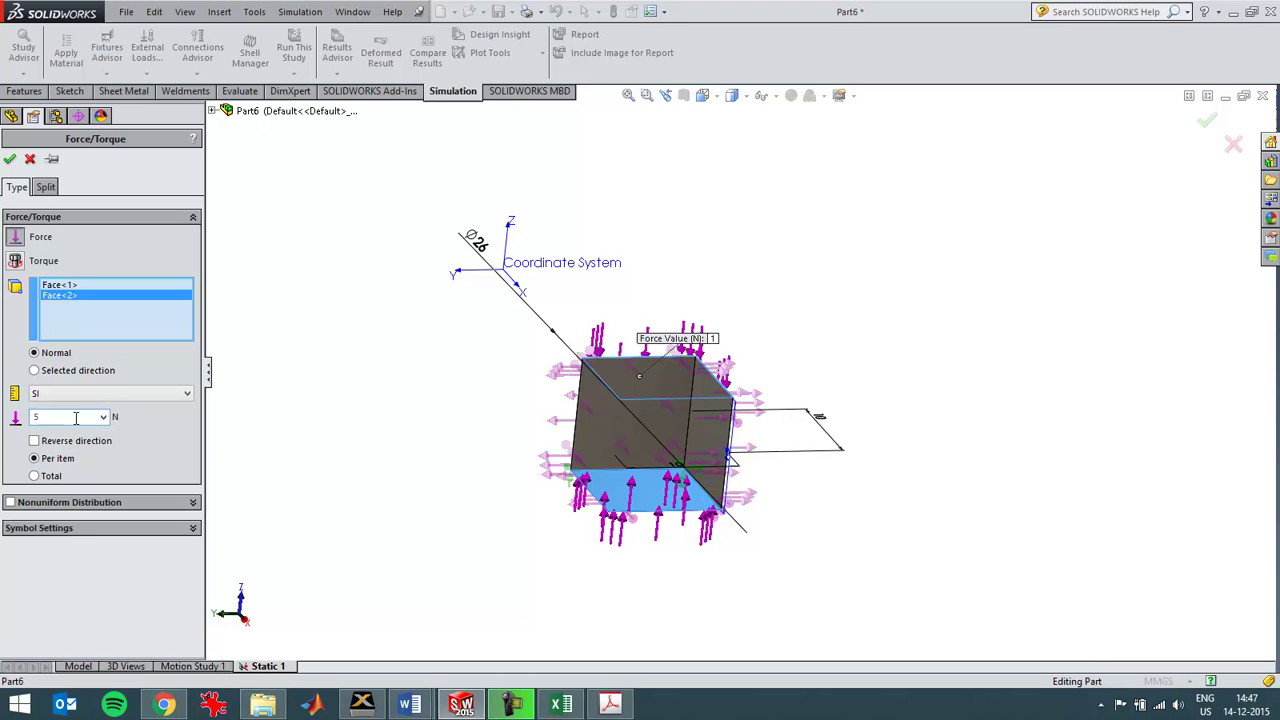
pyautogui.click(9, 160)
pyautogui.moveTo(513, 385); pyautogui.dragTo(455, 488, button='middle')
pyautogui.scroll(-3, 838, 296)
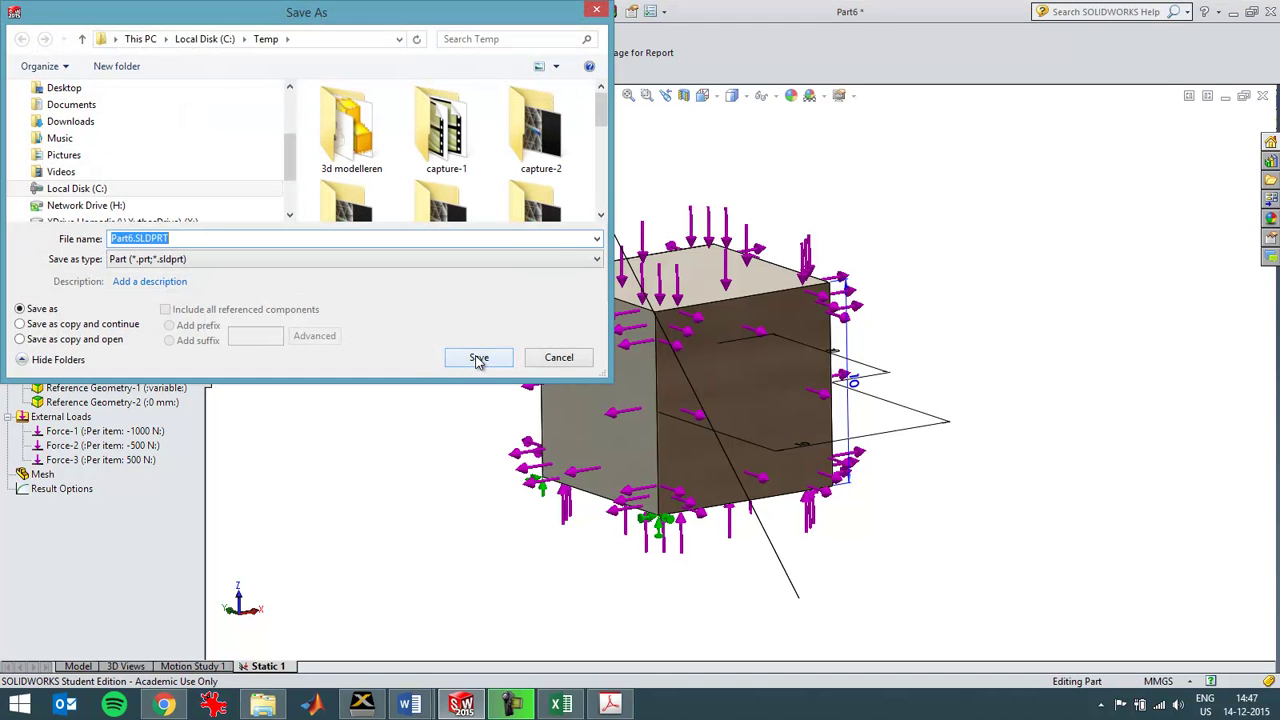
# Save the part as Part6.SLDPRT and run Static 1, giving about 13.2 MPa von Mises stress
pyautogui.click(479, 358)
pyautogui.click(60, 316)
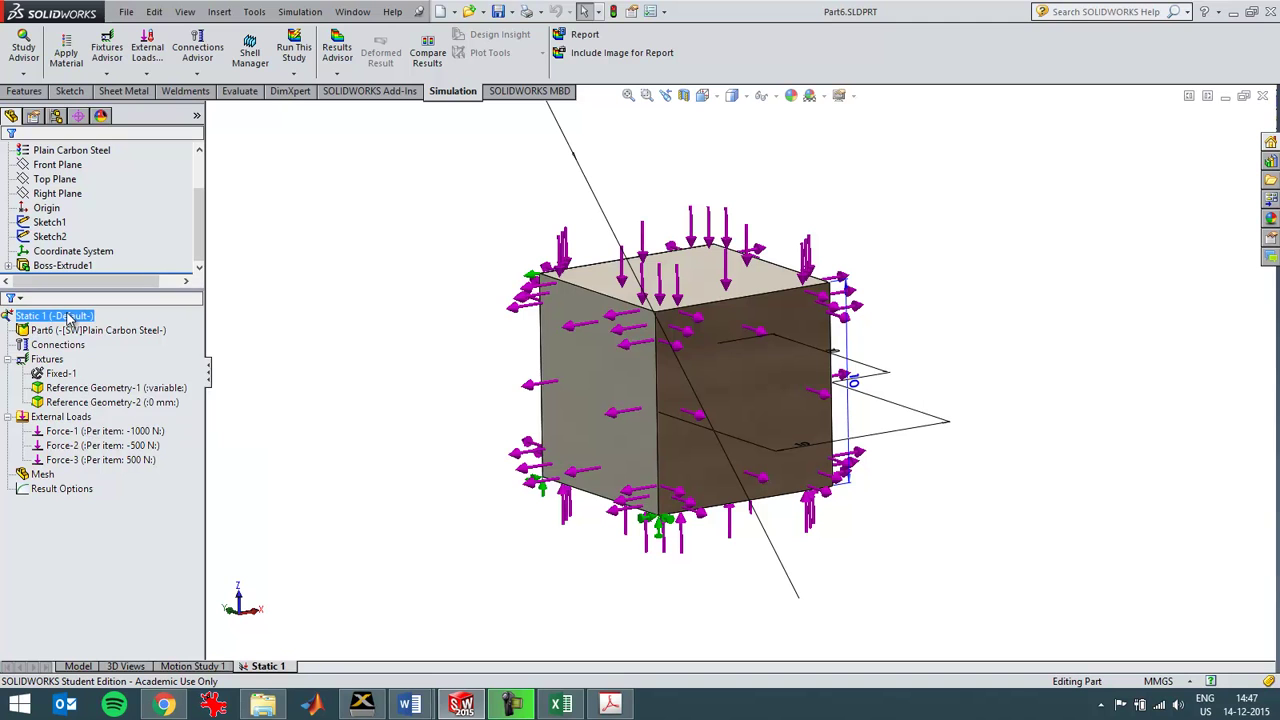
pyautogui.rightClick(68, 318)
pyautogui.click(108, 326)
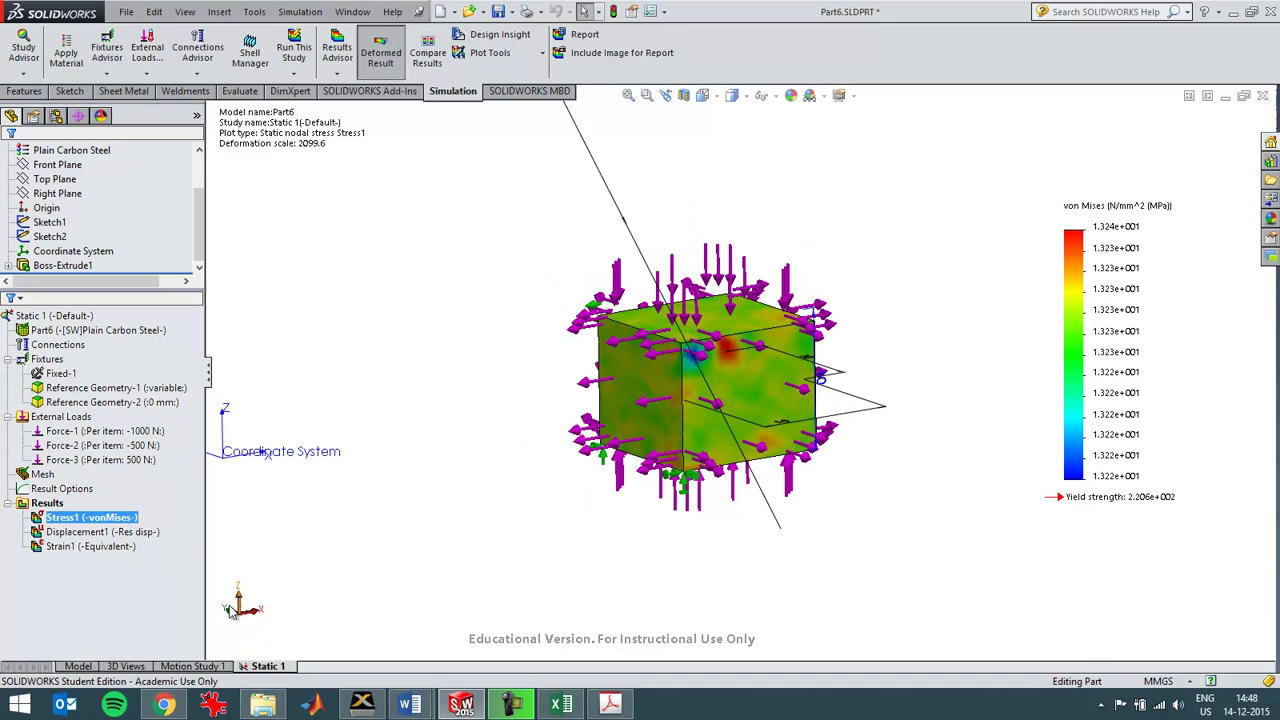
# Add a Stress2 plot showing SX: X Normal Stress to the study results
pyautogui.click(55, 504)
pyautogui.rightClick(57, 506)
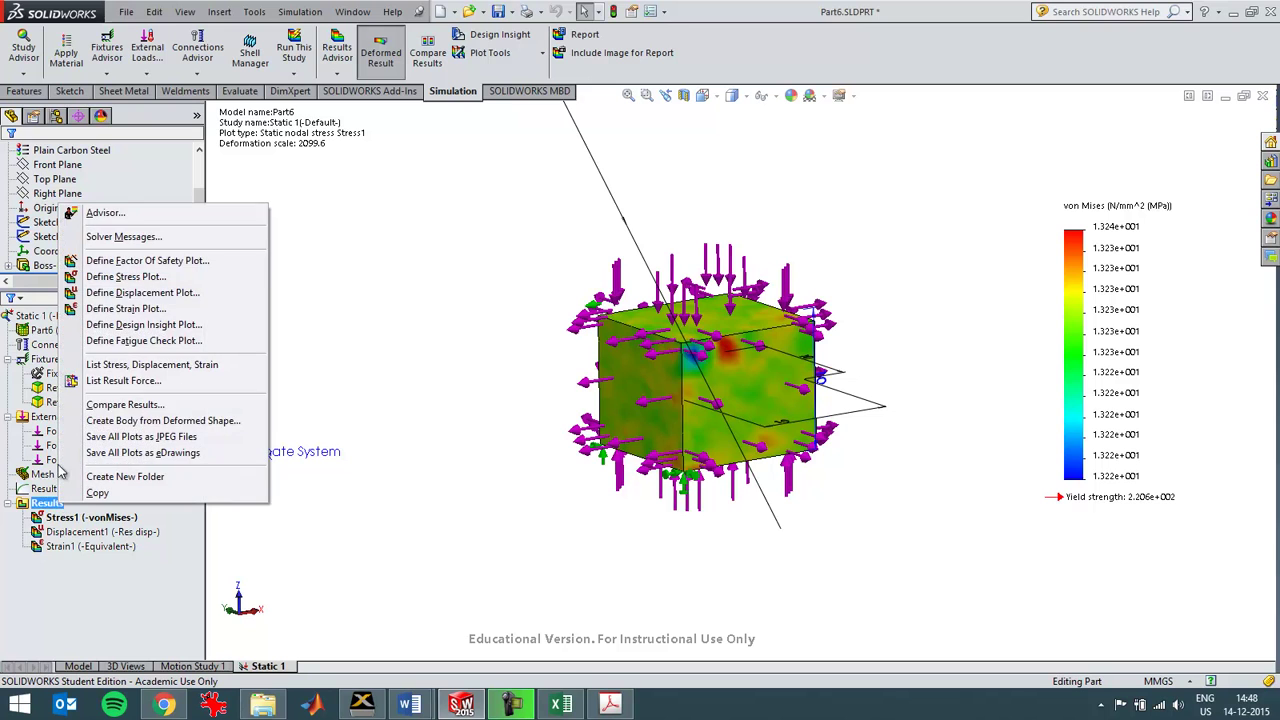
pyautogui.click(107, 279)
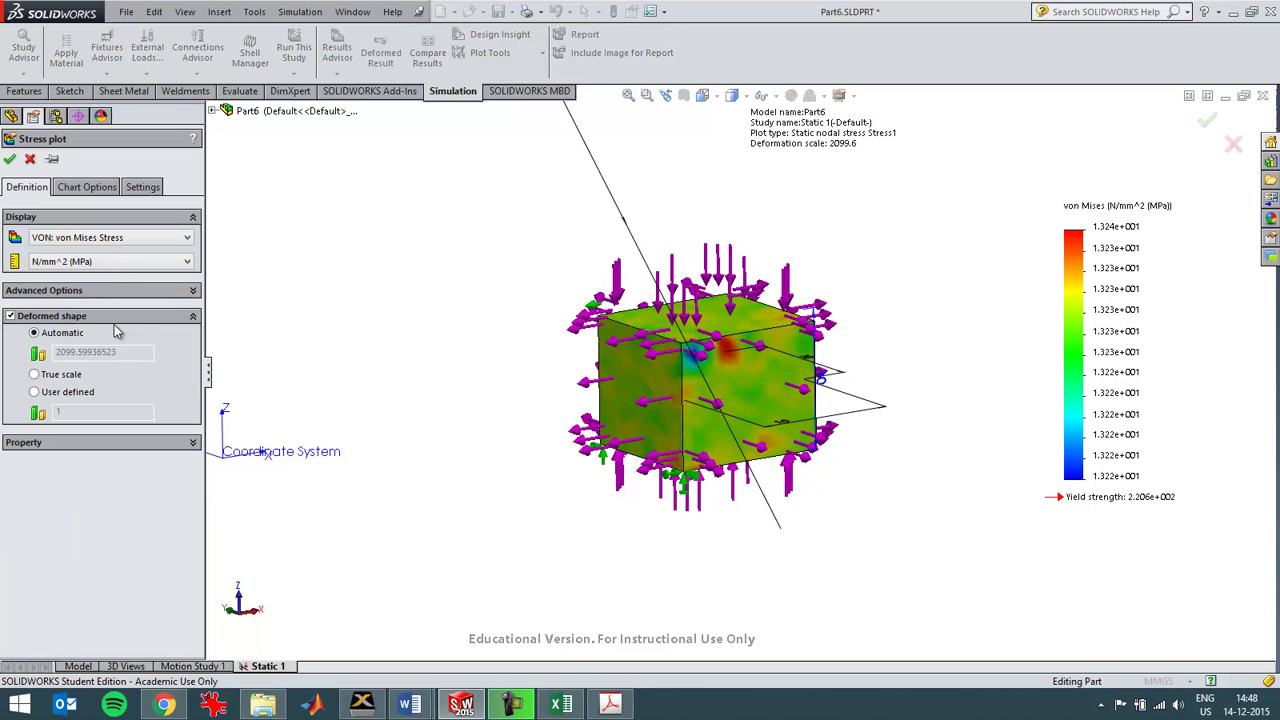
pyautogui.click(90, 238)
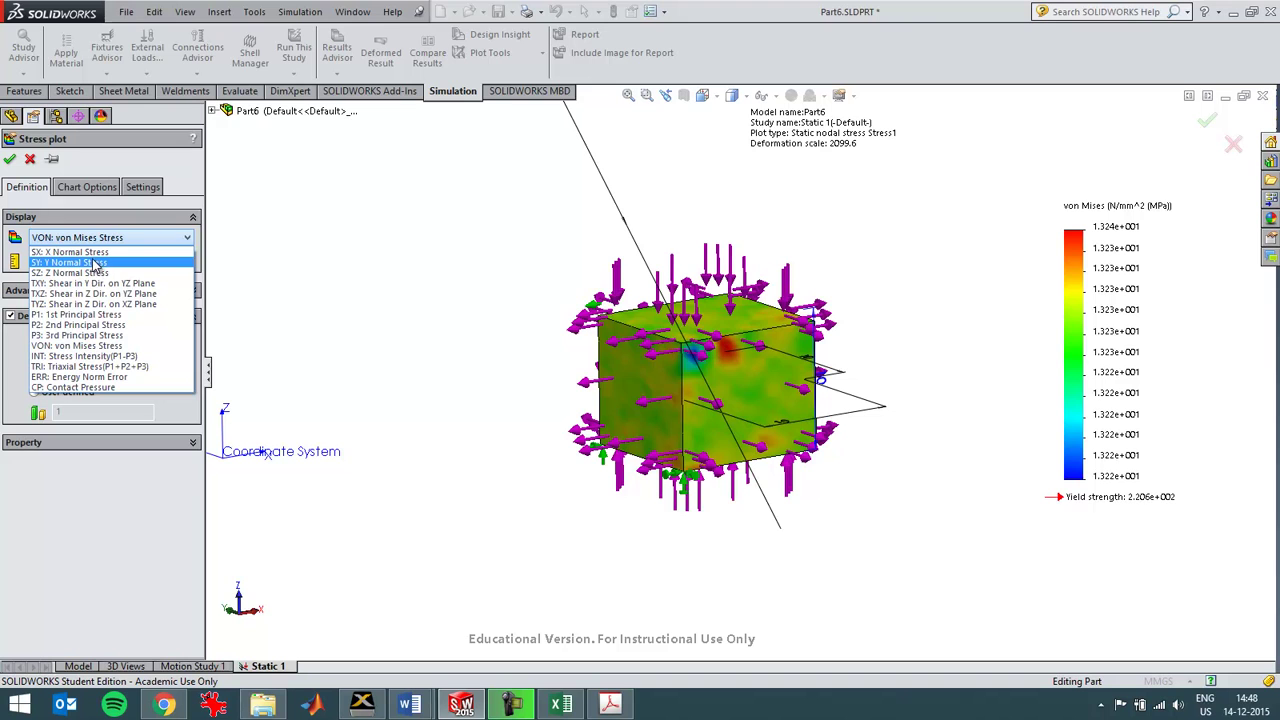
pyautogui.click(90, 252)
pyautogui.click(9, 158)
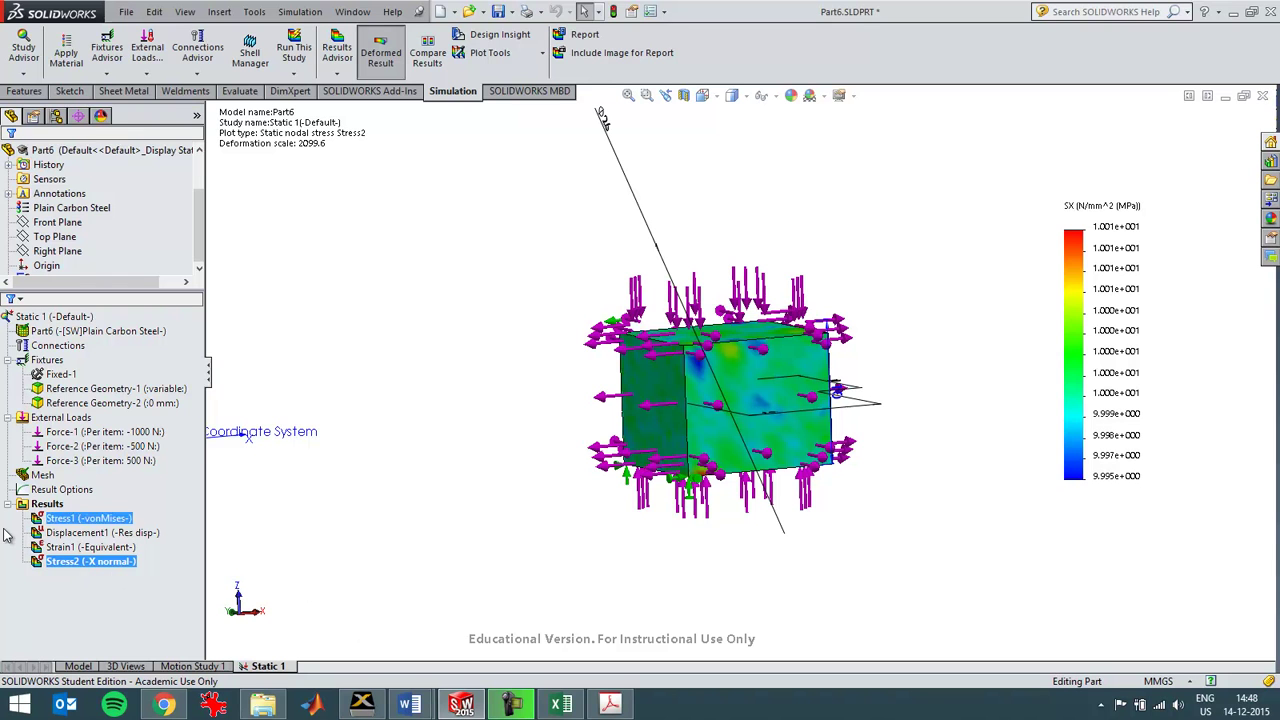
# Add a Stress3 plot of SY: Y Normal Stress, then orbit and zoom toward the cube's top face
pyautogui.rightClick(57, 504)
pyautogui.click(146, 279)
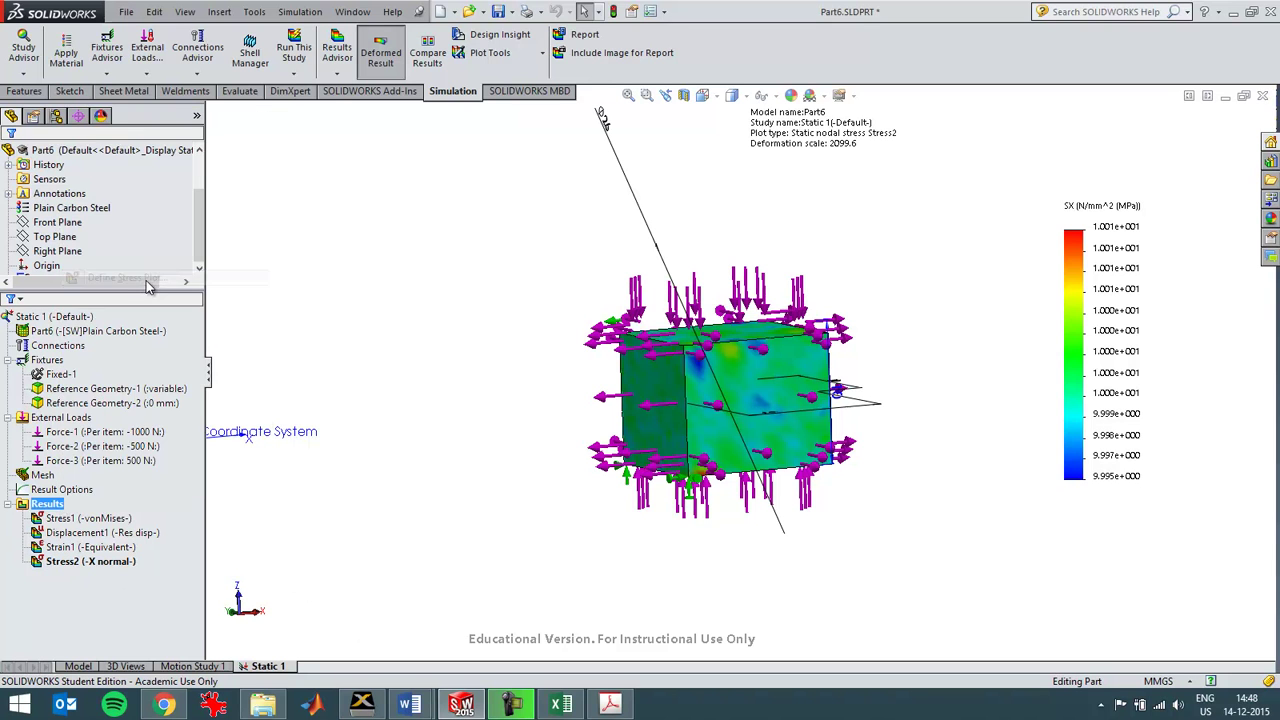
pyautogui.click(123, 238)
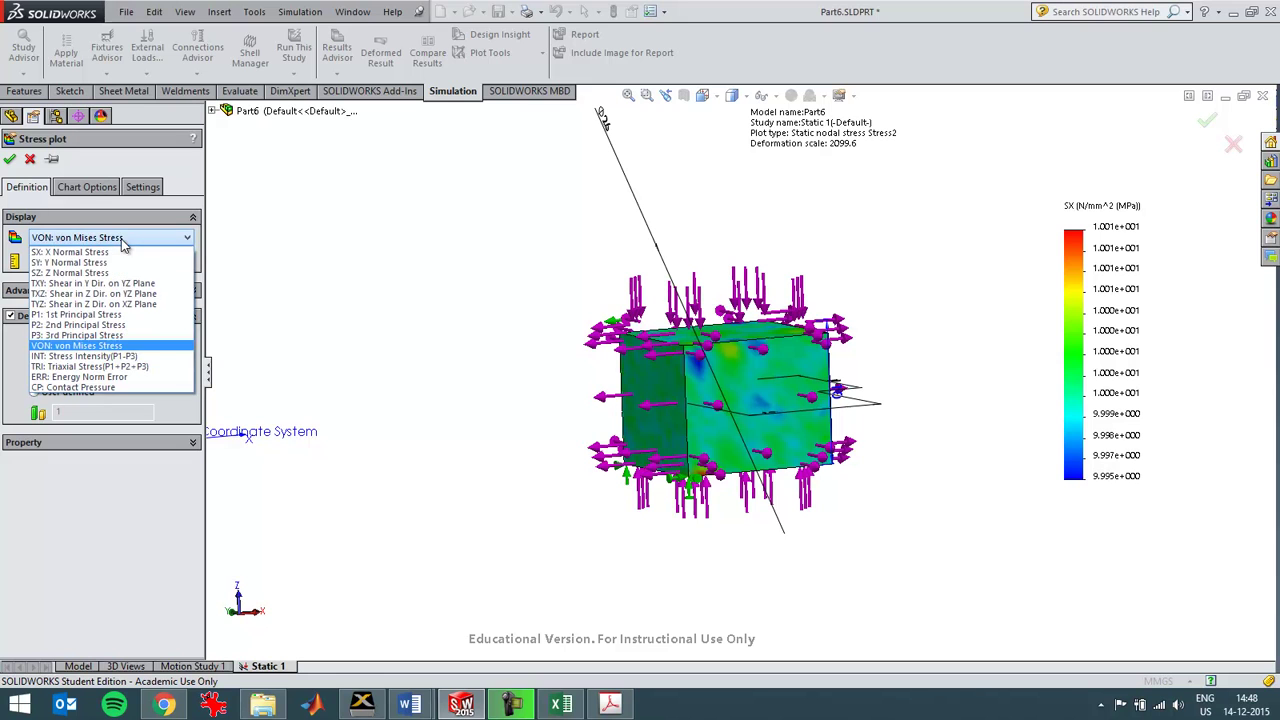
pyautogui.click(118, 262)
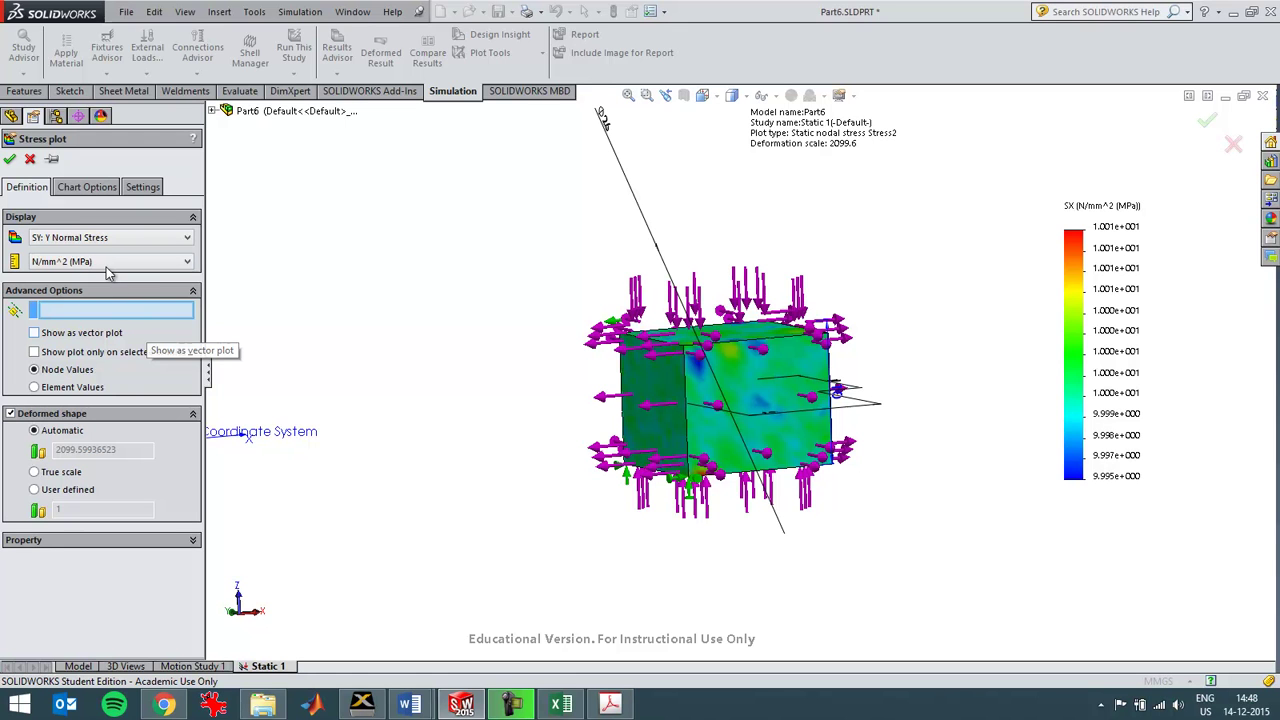
pyautogui.click(9, 159)
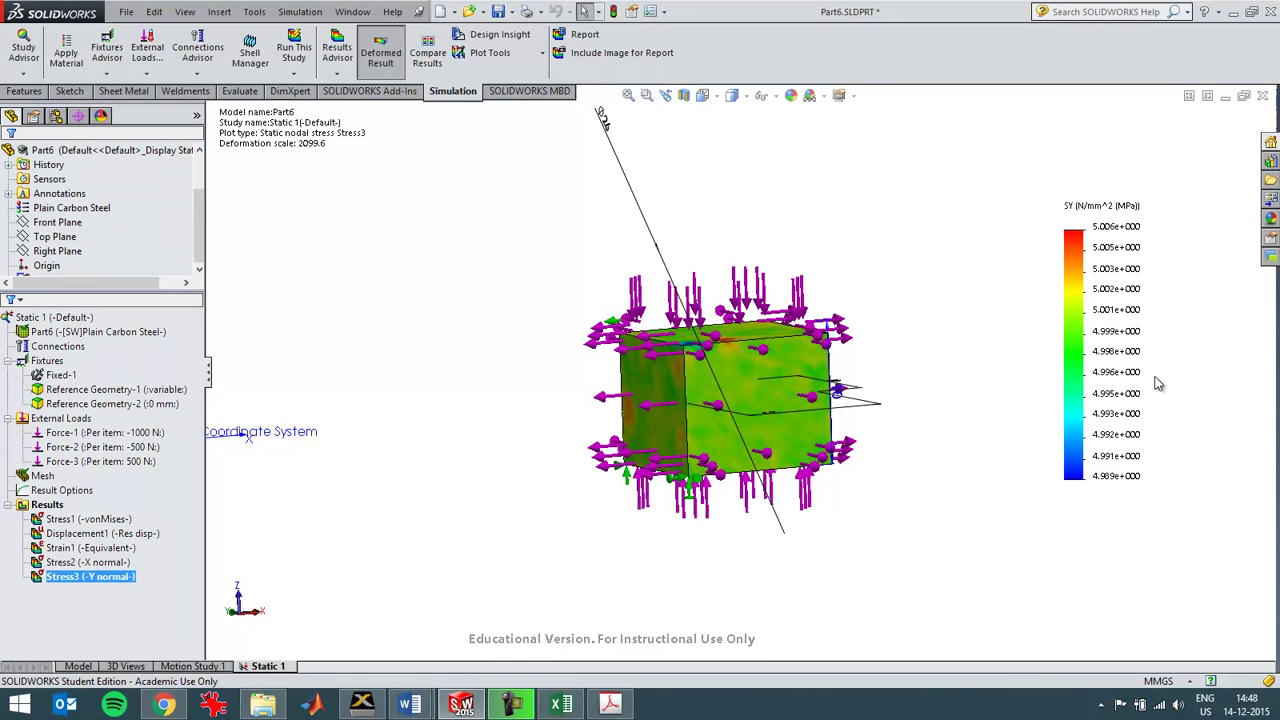
pyautogui.moveTo(891, 406); pyautogui.dragTo(790, 575, button='middle')
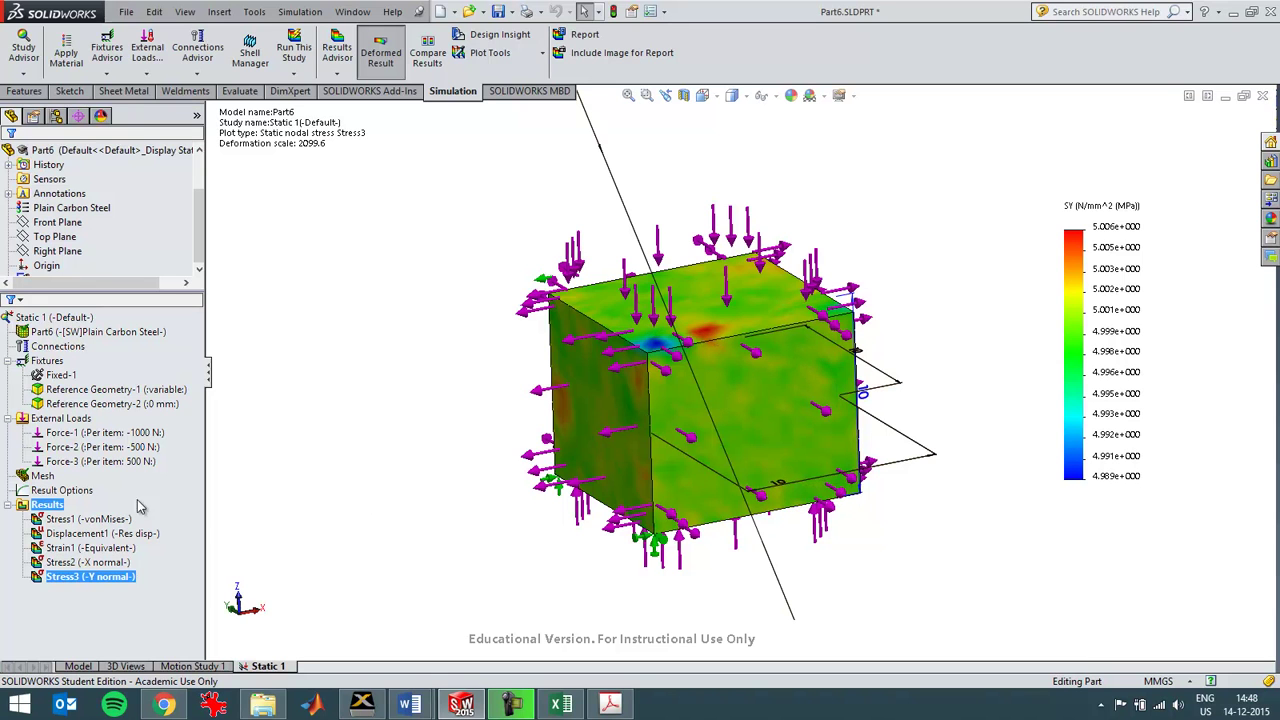
pyautogui.click(47, 504)
# Add a Stress4 plot of SZ: Z Normal Stress, then switch to the Mohr's circle in Excel
pyautogui.rightClick(44, 511)
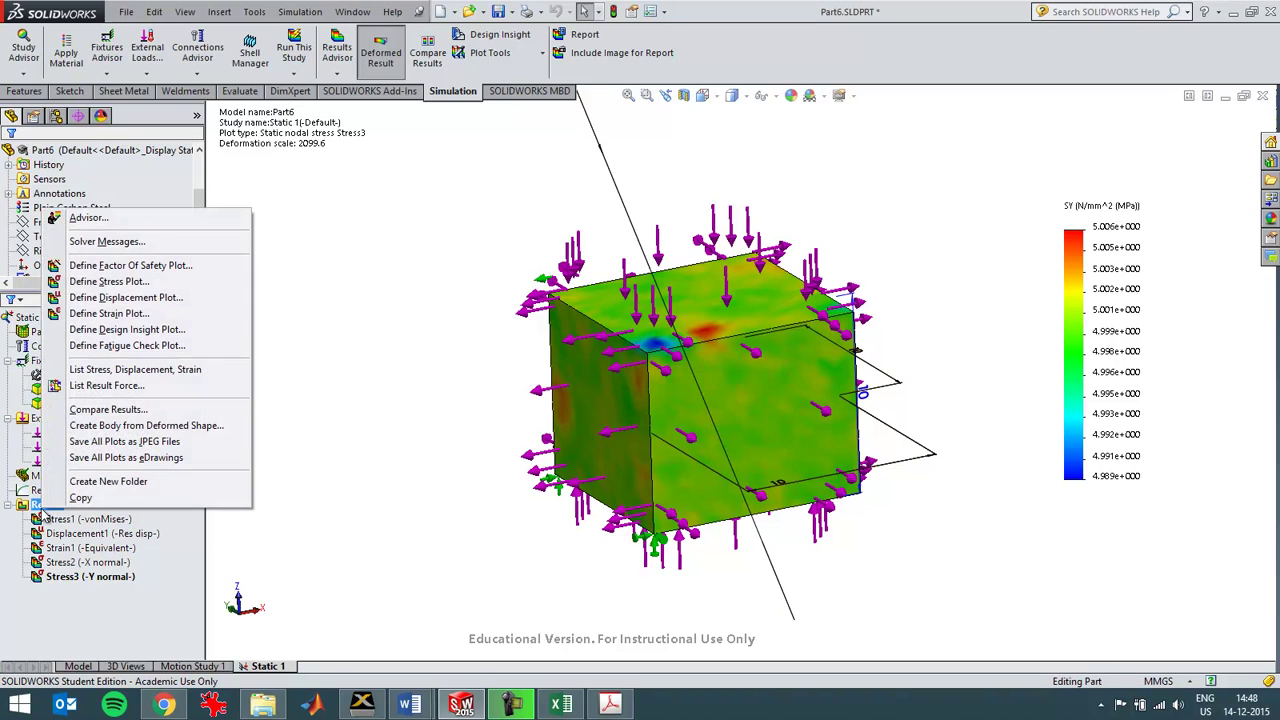
pyautogui.click(155, 284)
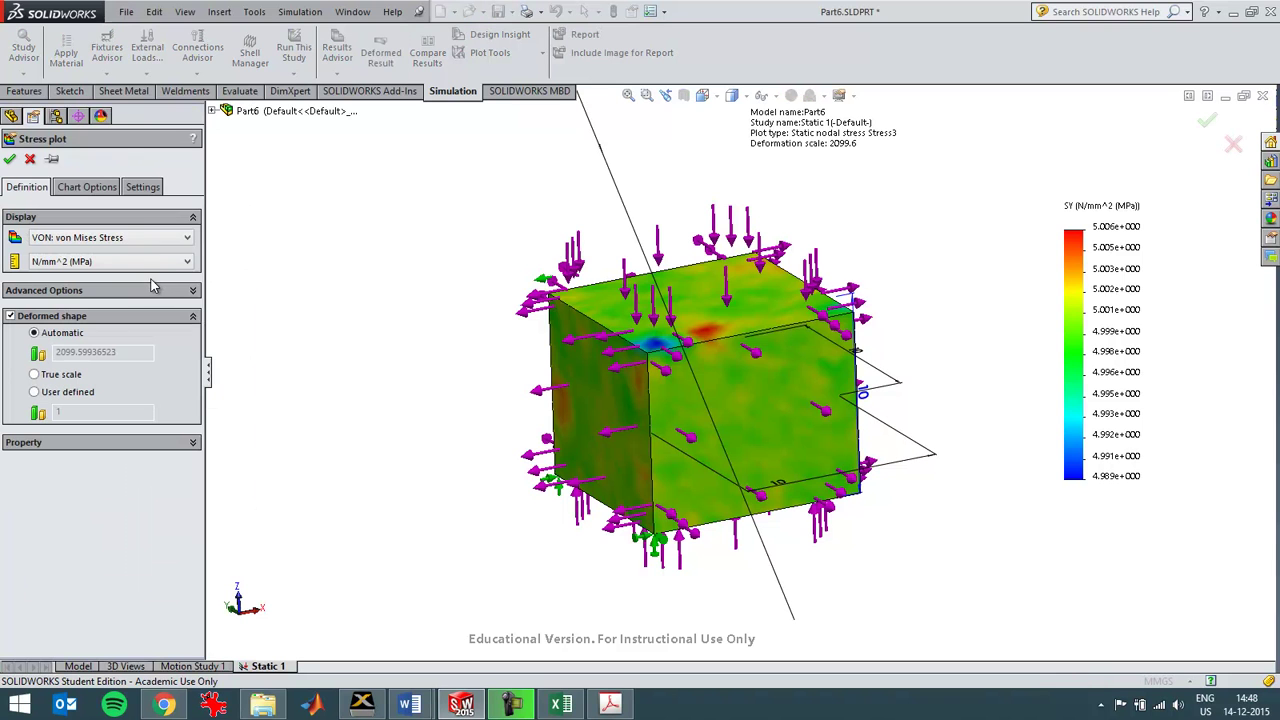
pyautogui.click(140, 238)
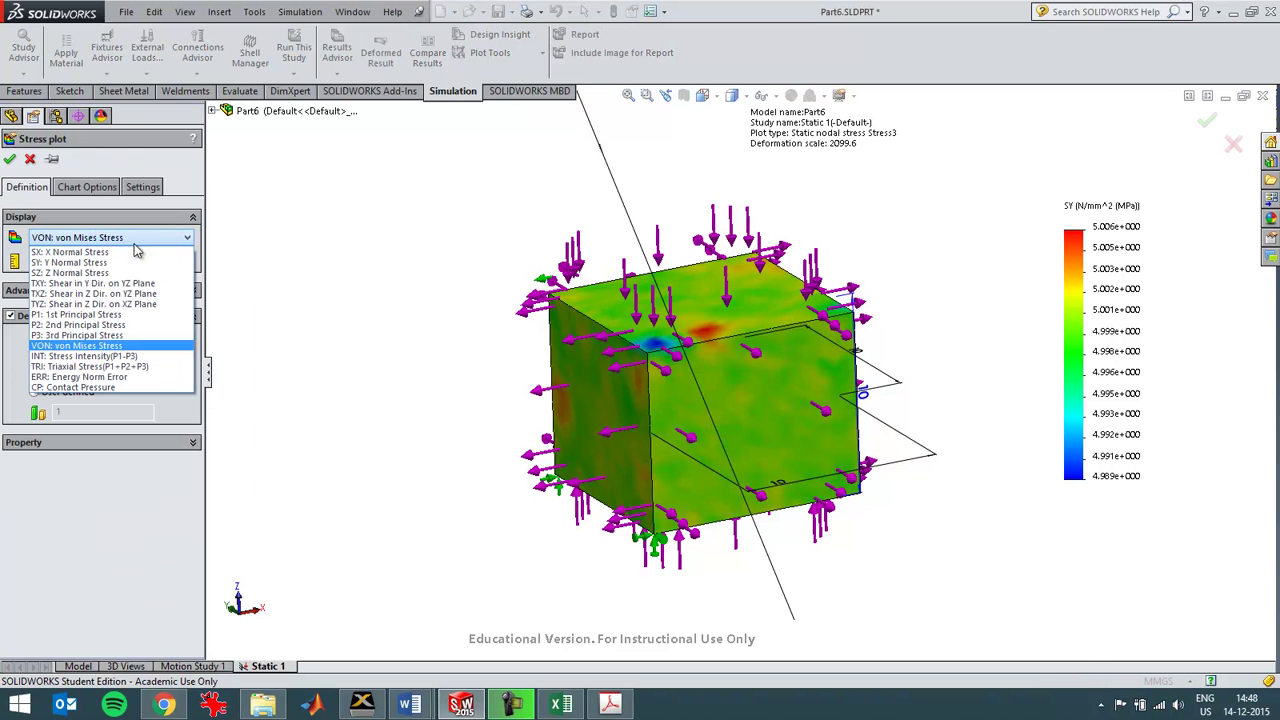
pyautogui.click(80, 273)
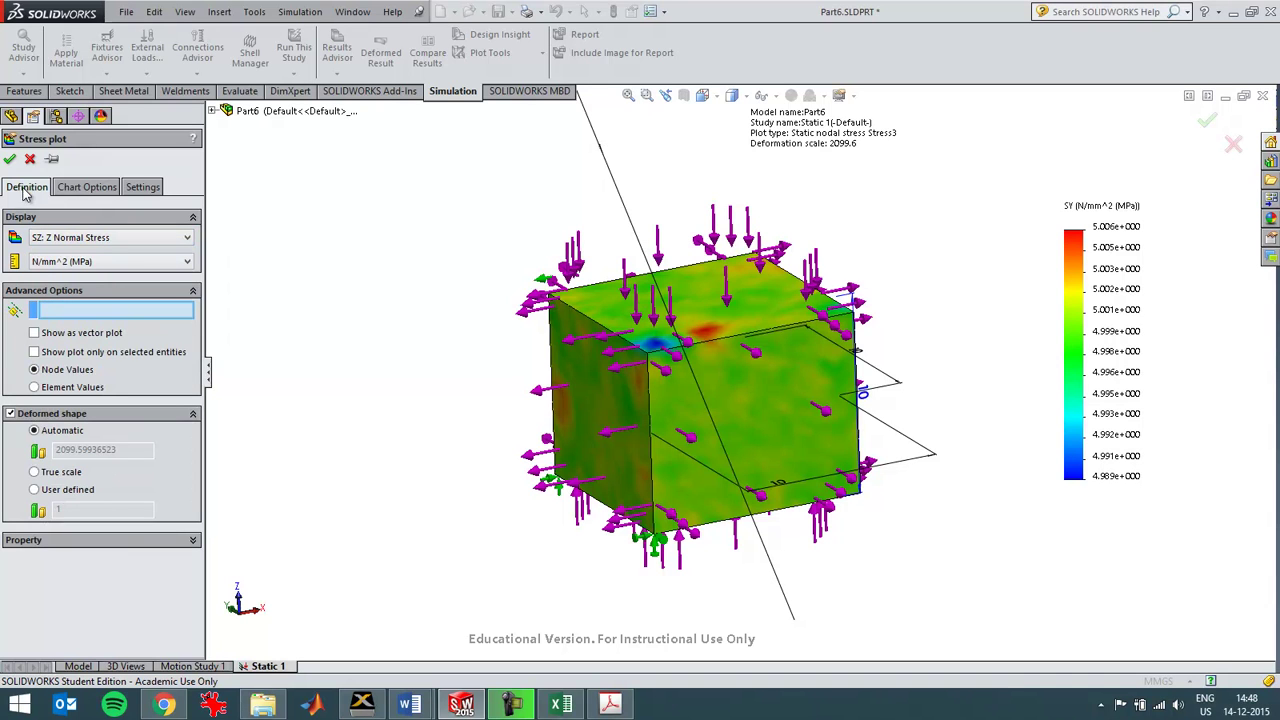
pyautogui.click(10, 161)
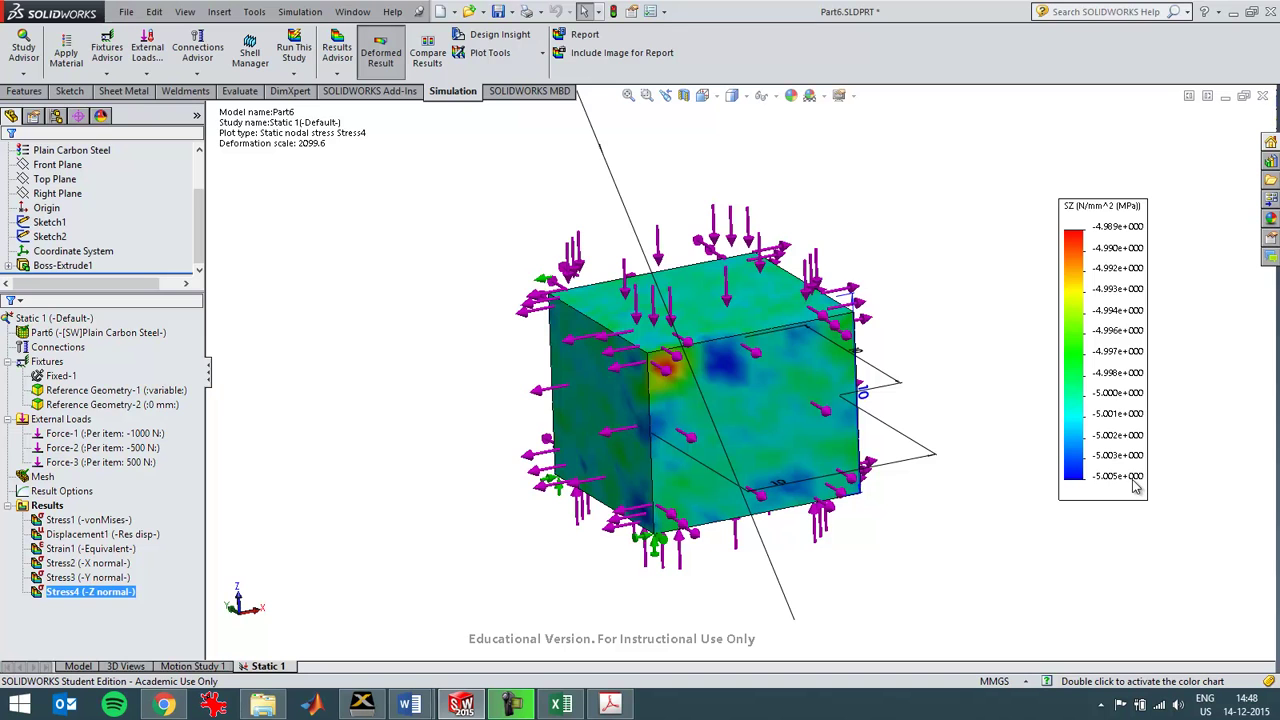
pyautogui.hotkey('alt', 'Tab')
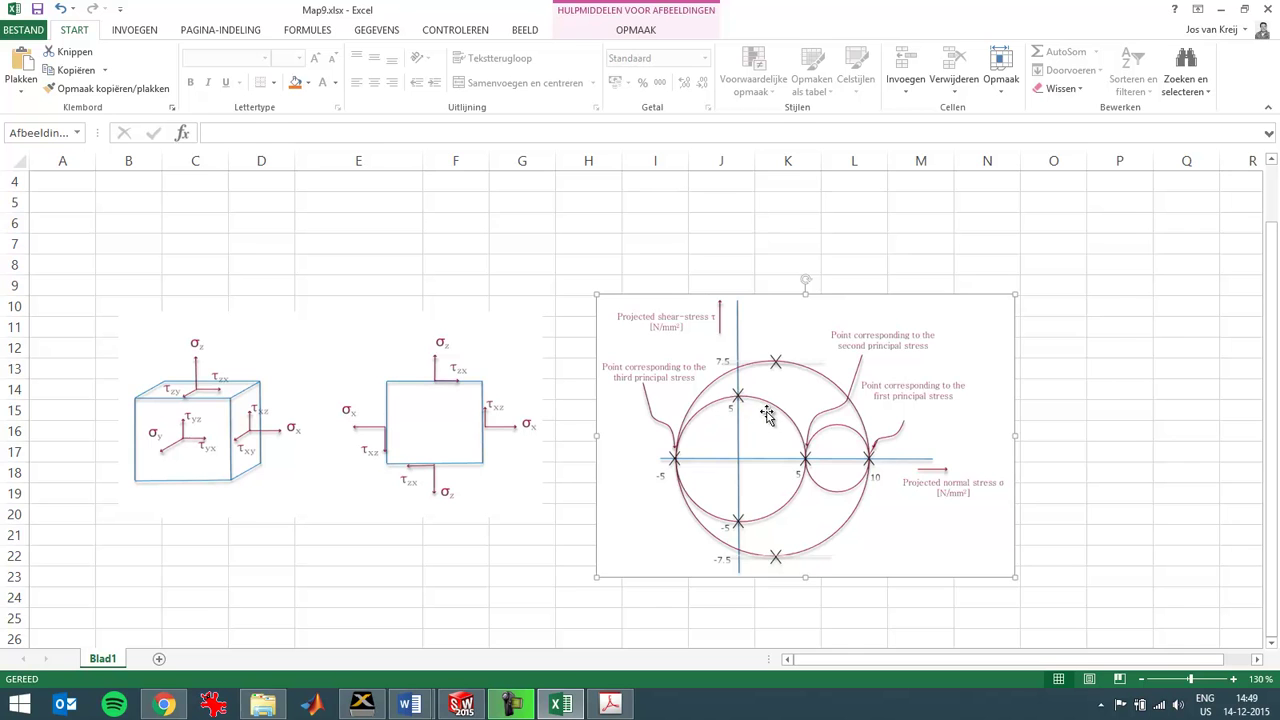
pyautogui.hotkey('alt', 'Tab')
# Return to the Model view and start a new sketch on Top Plane
pyautogui.click(96, 666)
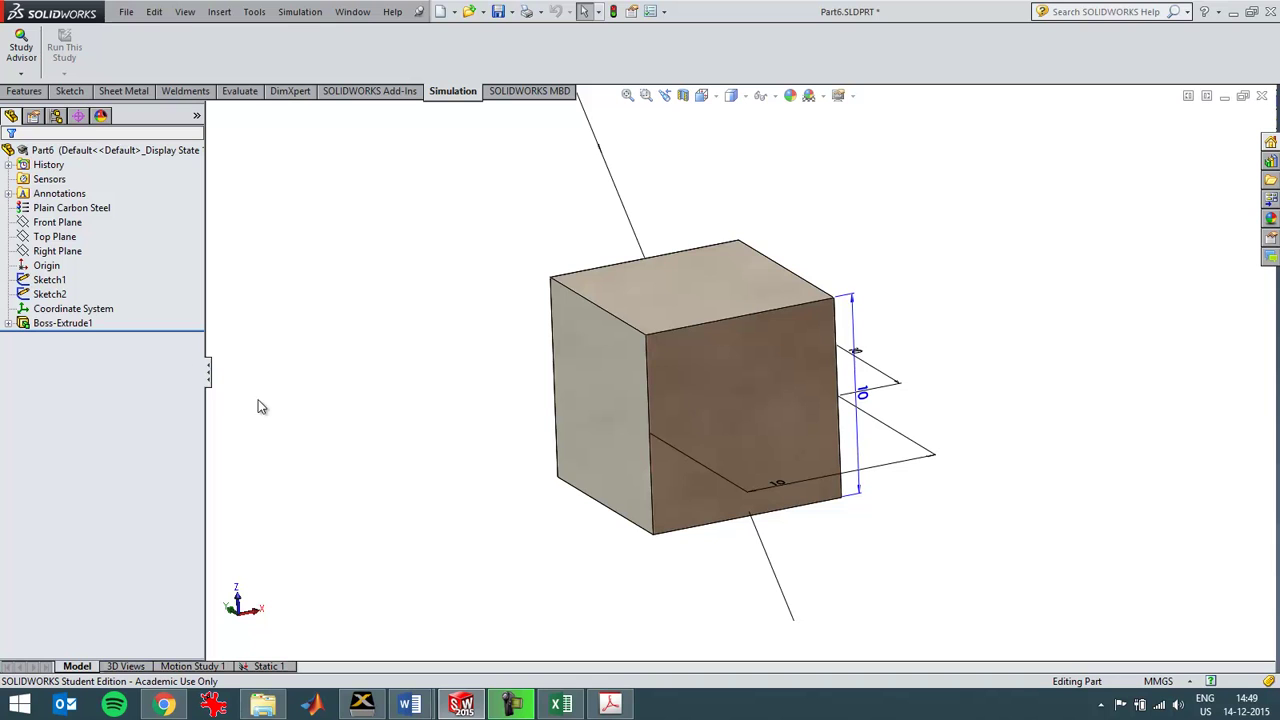
pyautogui.click(37, 228)
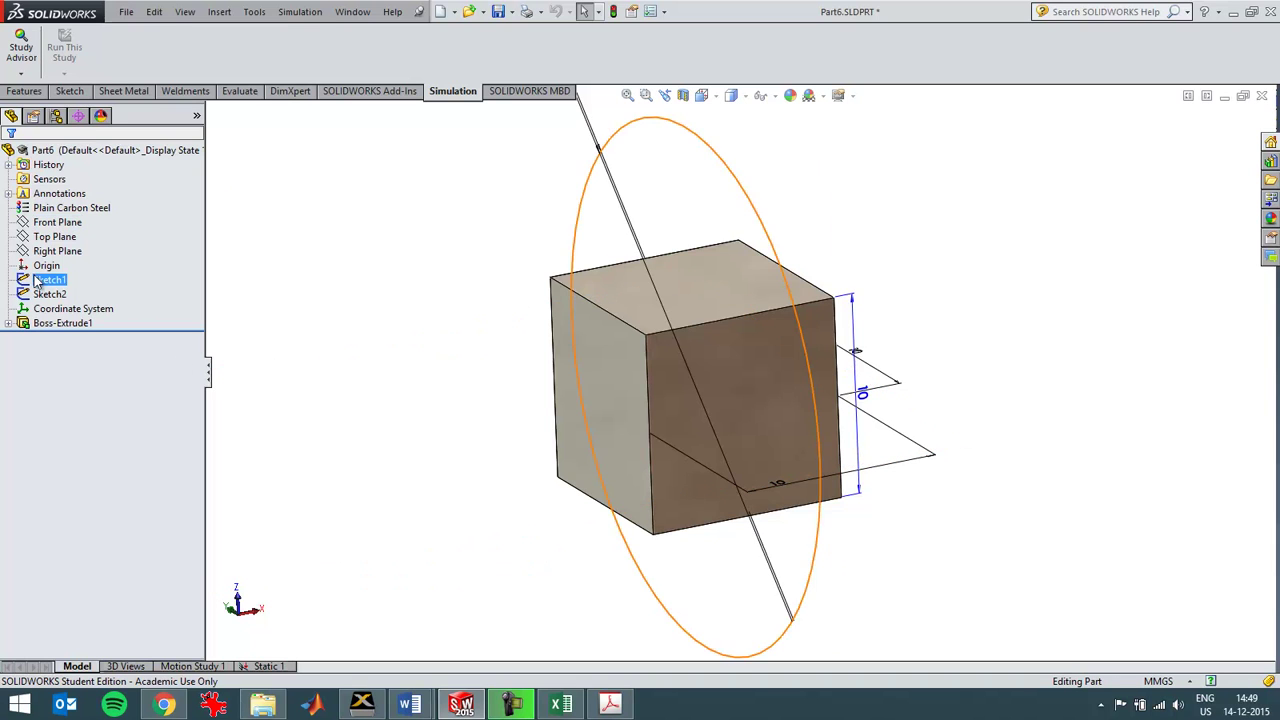
pyautogui.click(50, 236)
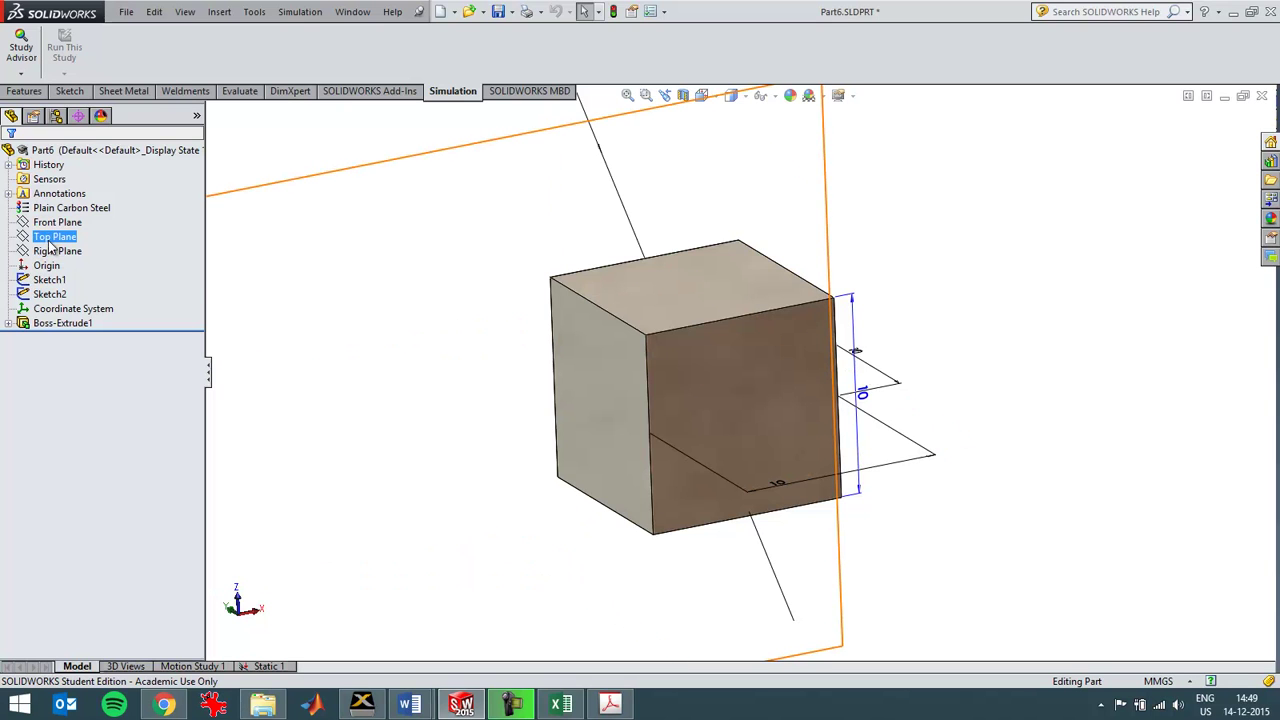
pyautogui.click(62, 91)
# Draw two centerlines from the origin, one angled upward and one horizontal to the right
pyautogui.click(15, 40)
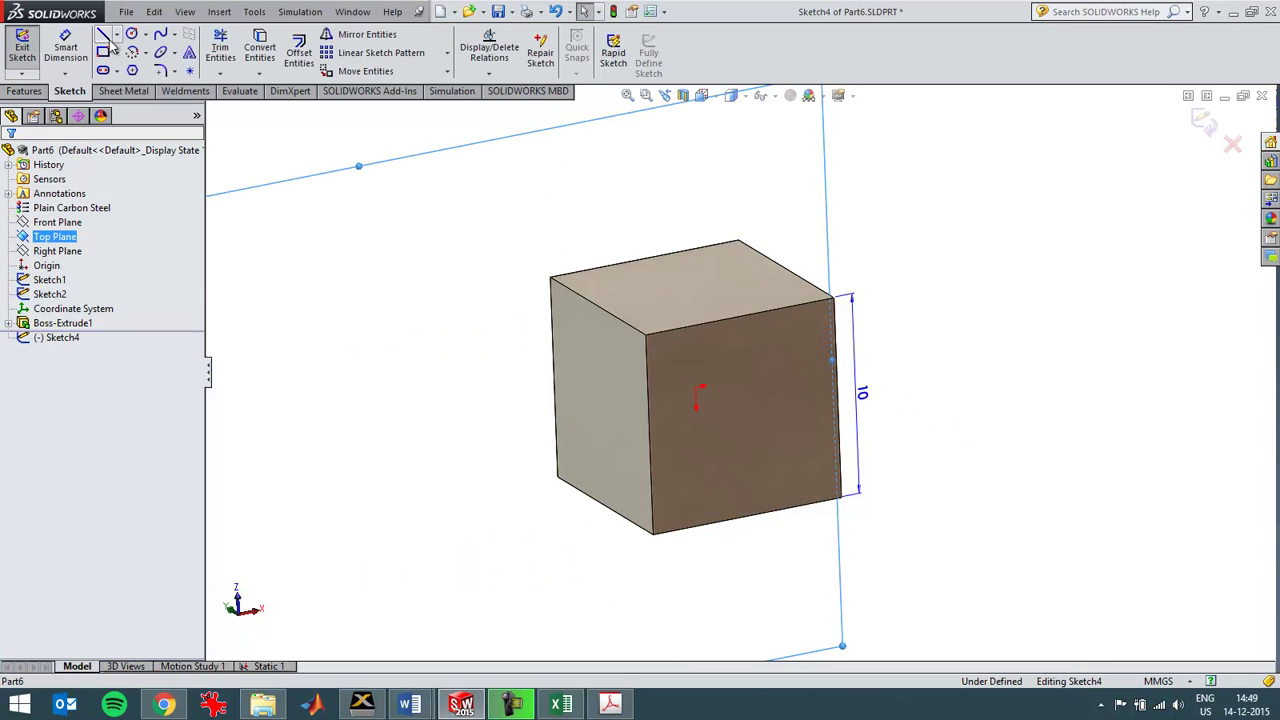
pyautogui.click(116, 34)
pyautogui.click(150, 68)
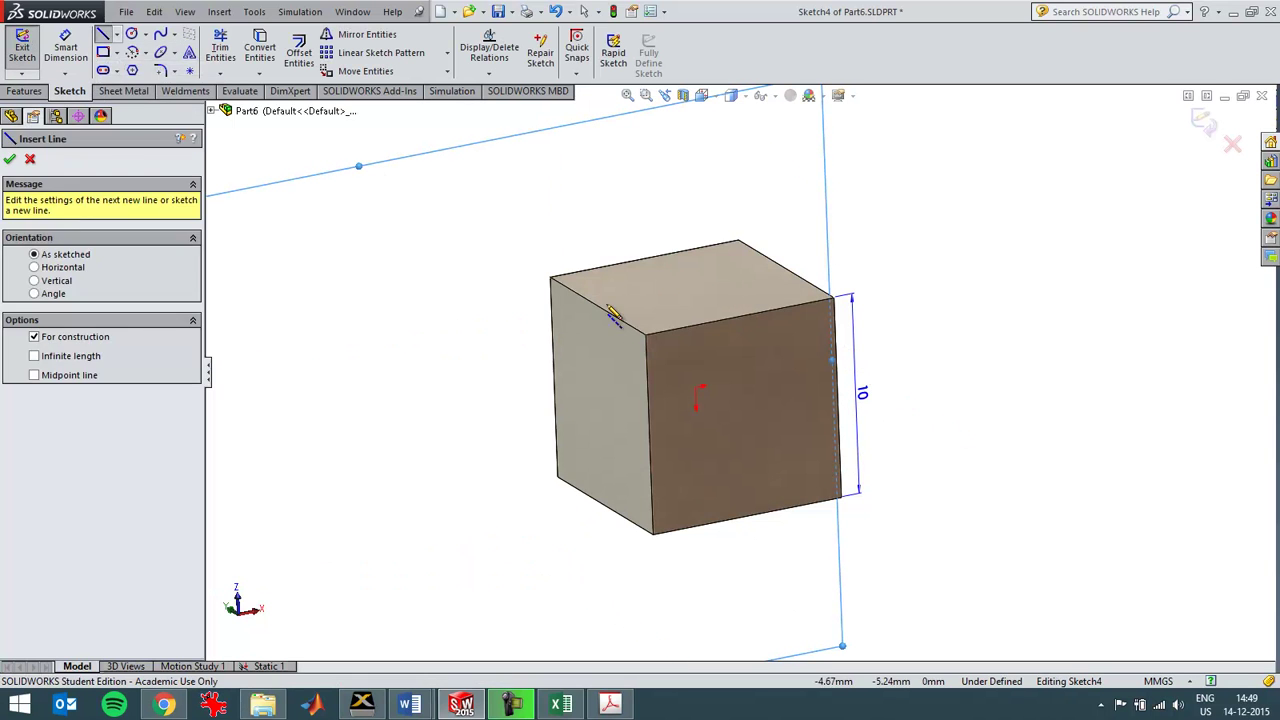
pyautogui.click(697, 390)
pyautogui.click(848, 234)
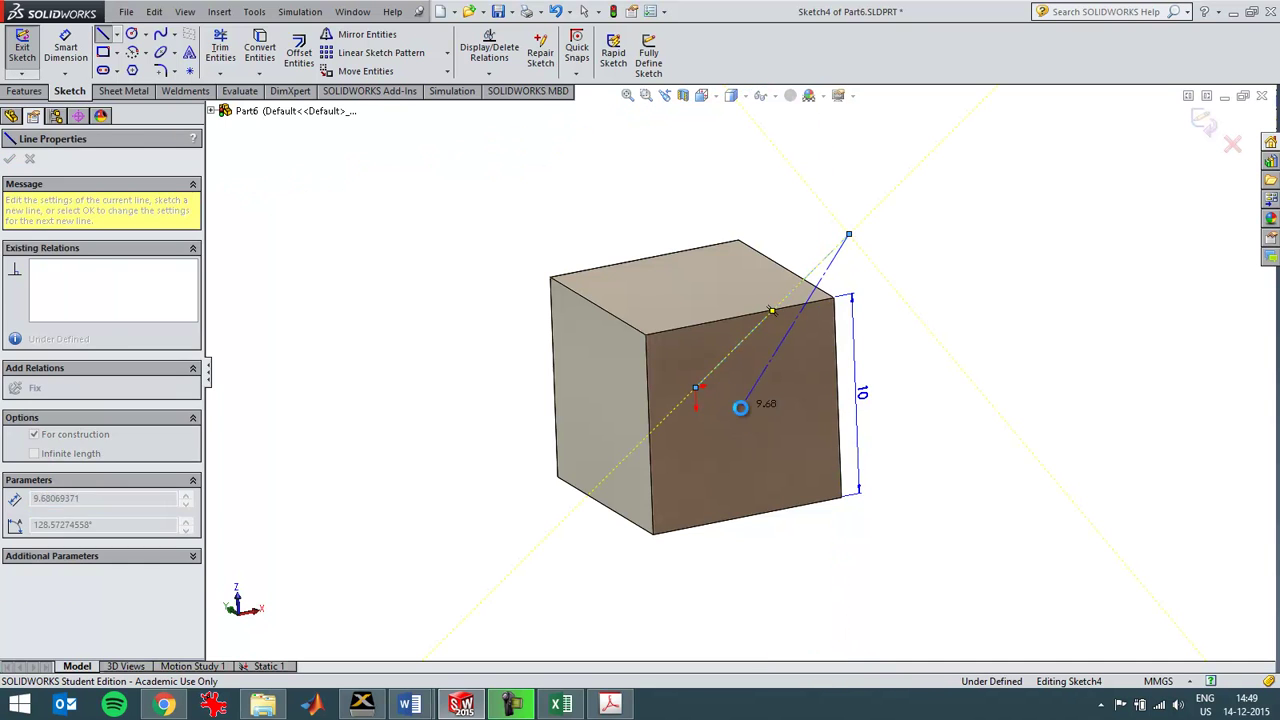
pyautogui.press('Escape')
pyautogui.click(116, 34)
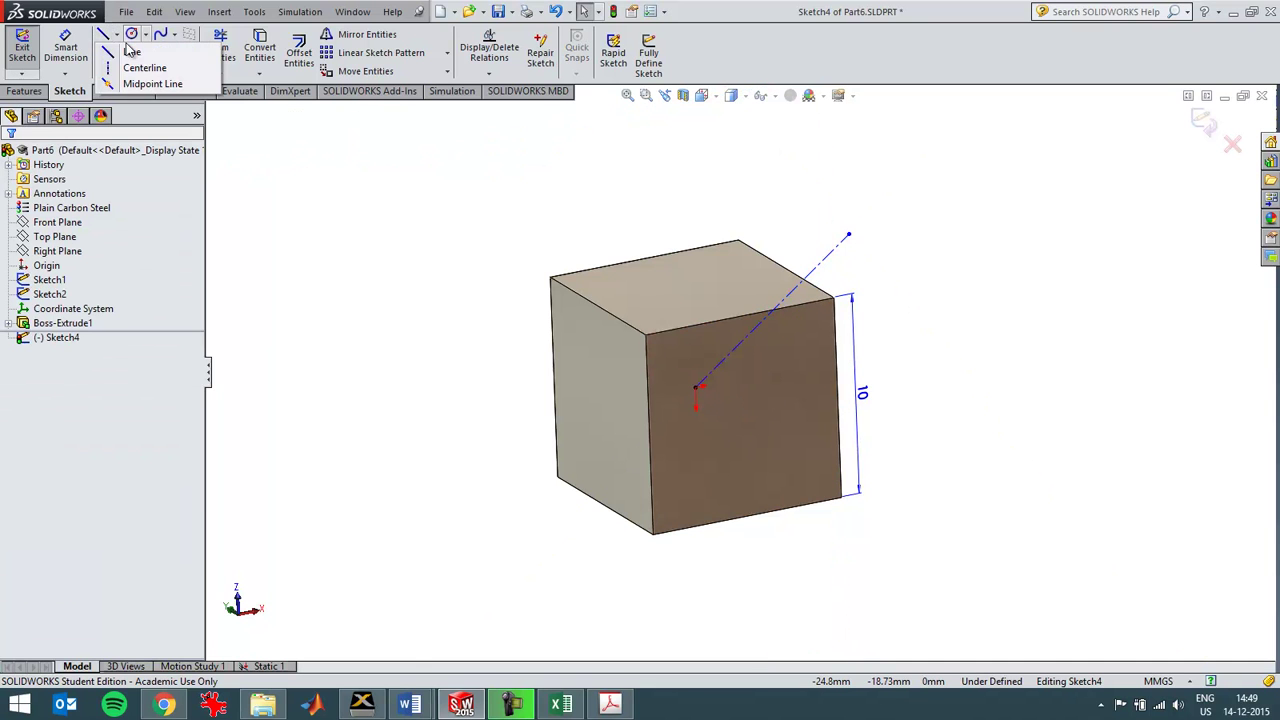
pyautogui.click(145, 66)
pyautogui.click(697, 390)
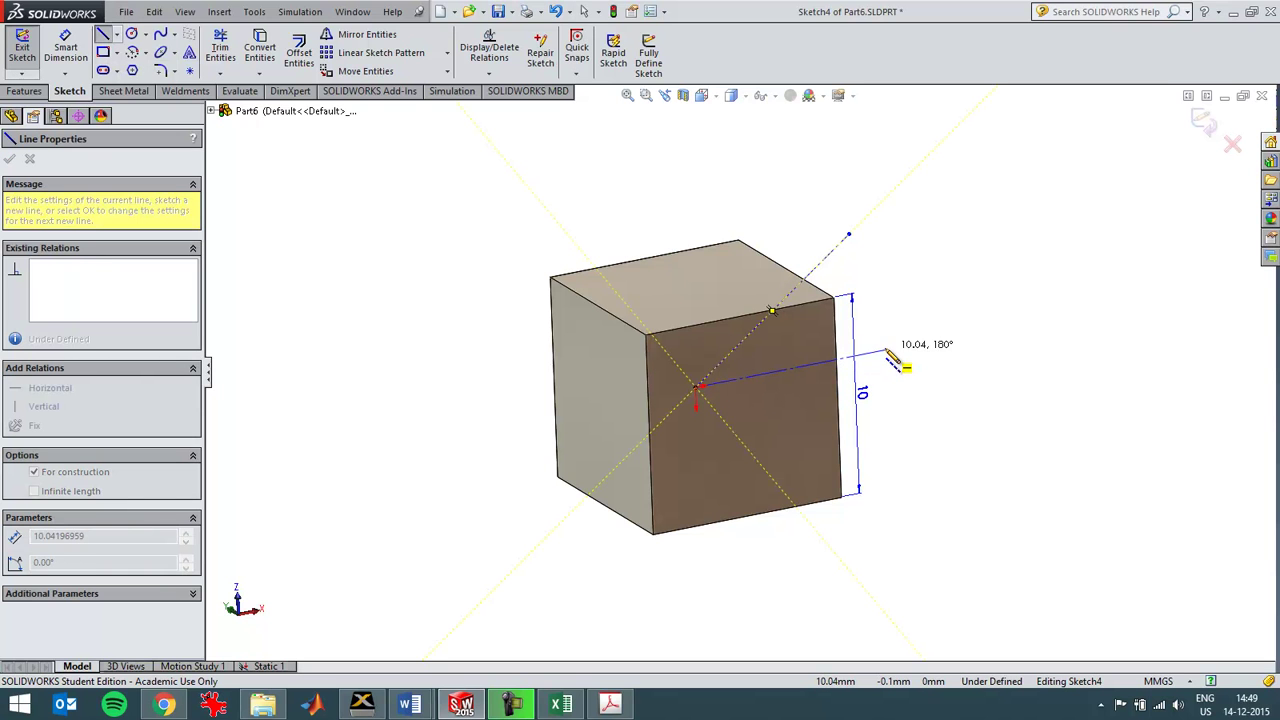
pyautogui.click(885, 350)
# Dimension the angle between the two centerlines to 45°
pyautogui.press('d')
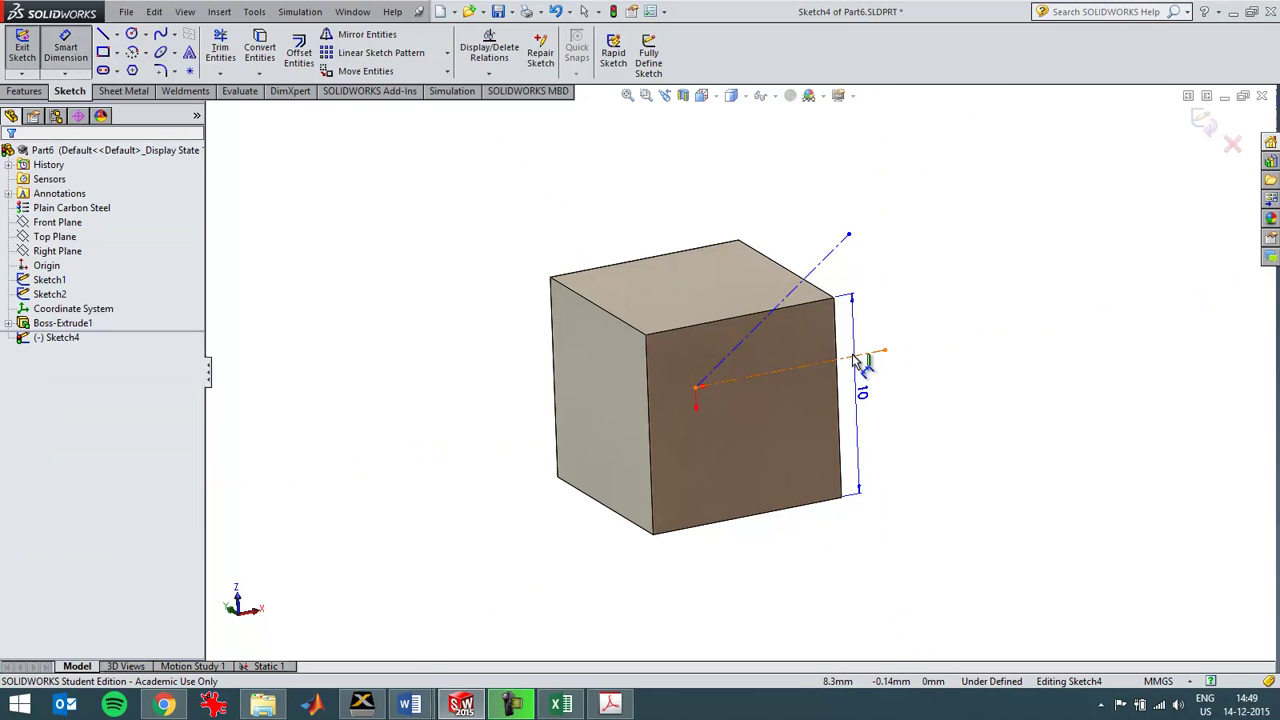
pyautogui.click(782, 304)
pyautogui.click(829, 362)
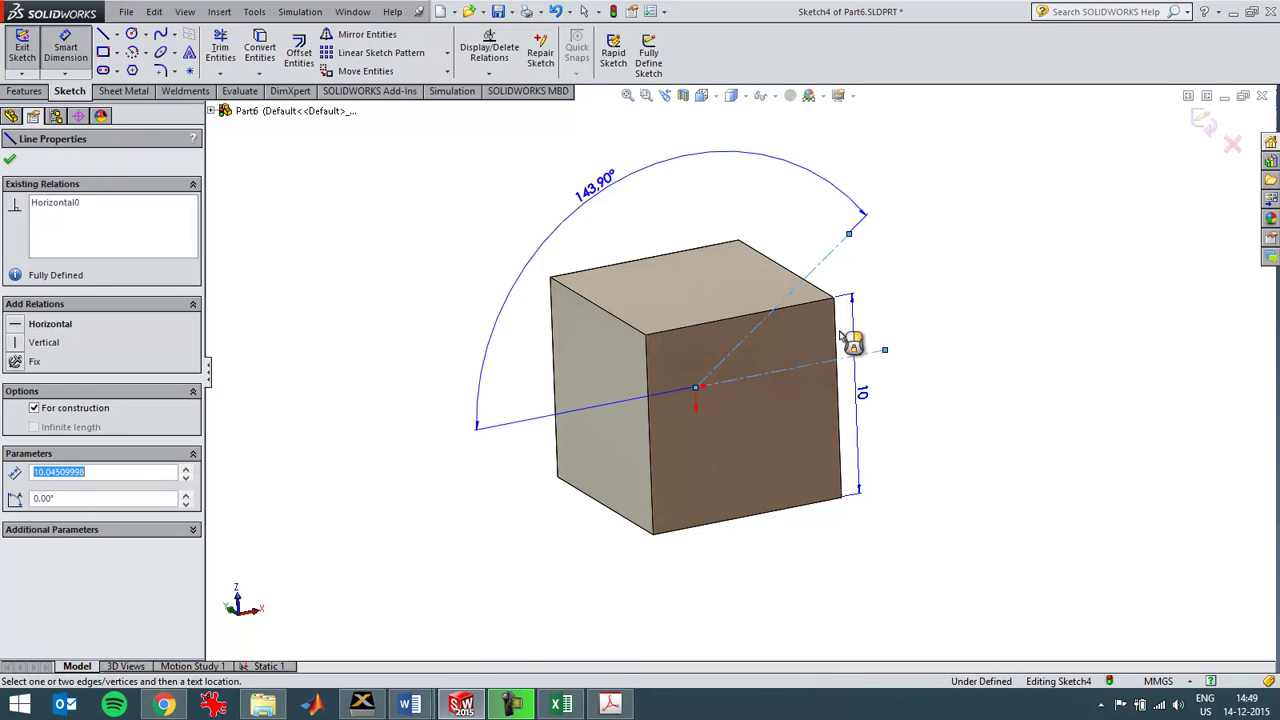
pyautogui.click(878, 344)
pyautogui.write('45')
pyautogui.press('Return')
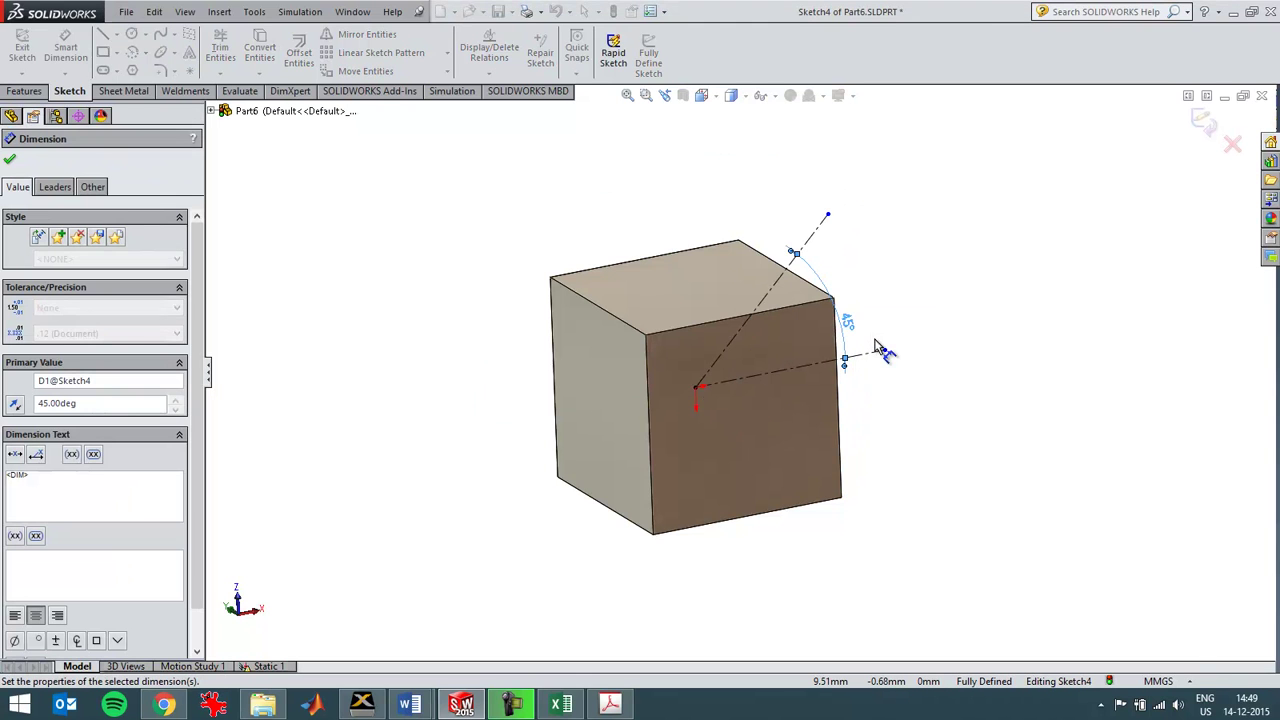
# Exit the sketch and turn on sketch visibility in the model
pyautogui.scroll(1, 72, 91)
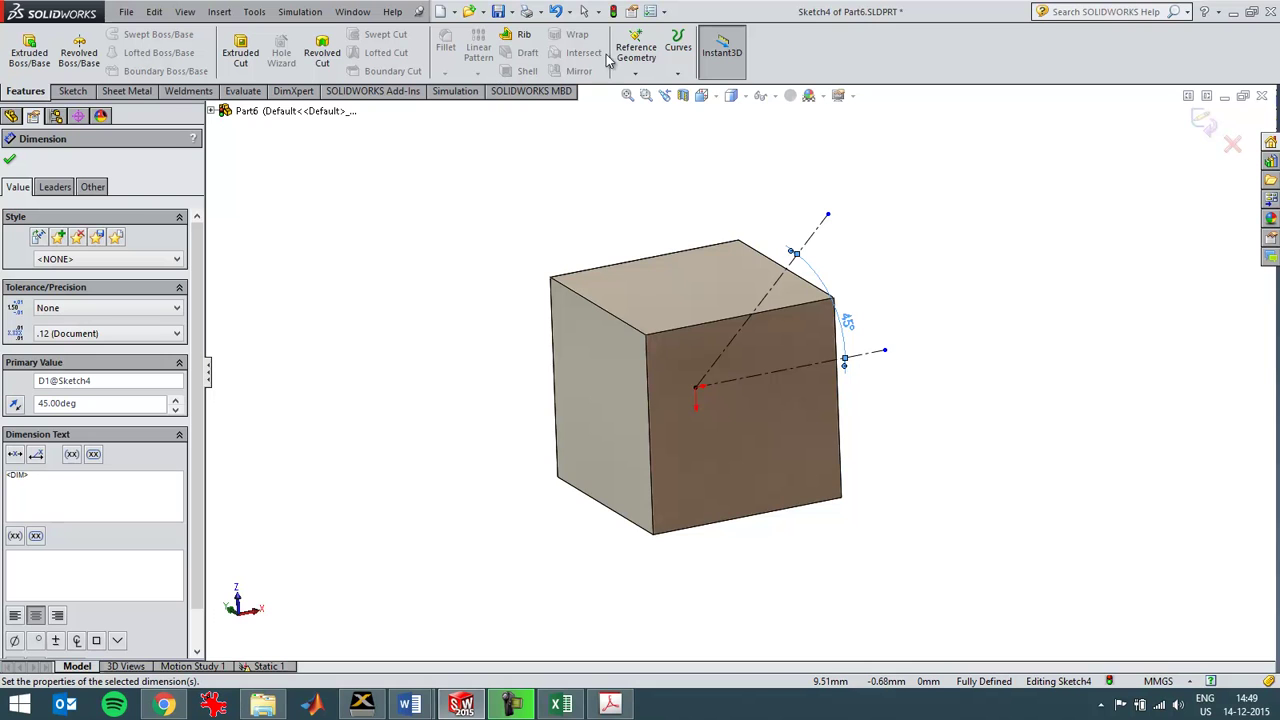
pyautogui.click(635, 74)
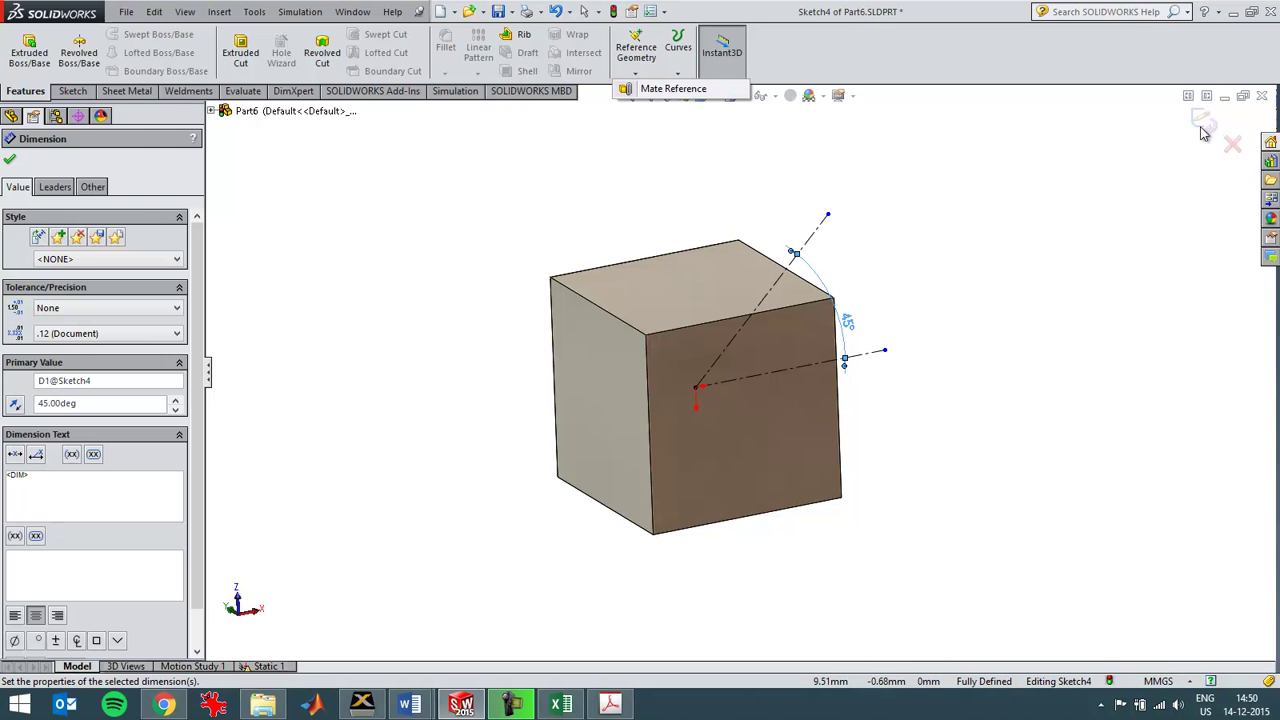
pyautogui.click(1204, 128)
pyautogui.click(635, 73)
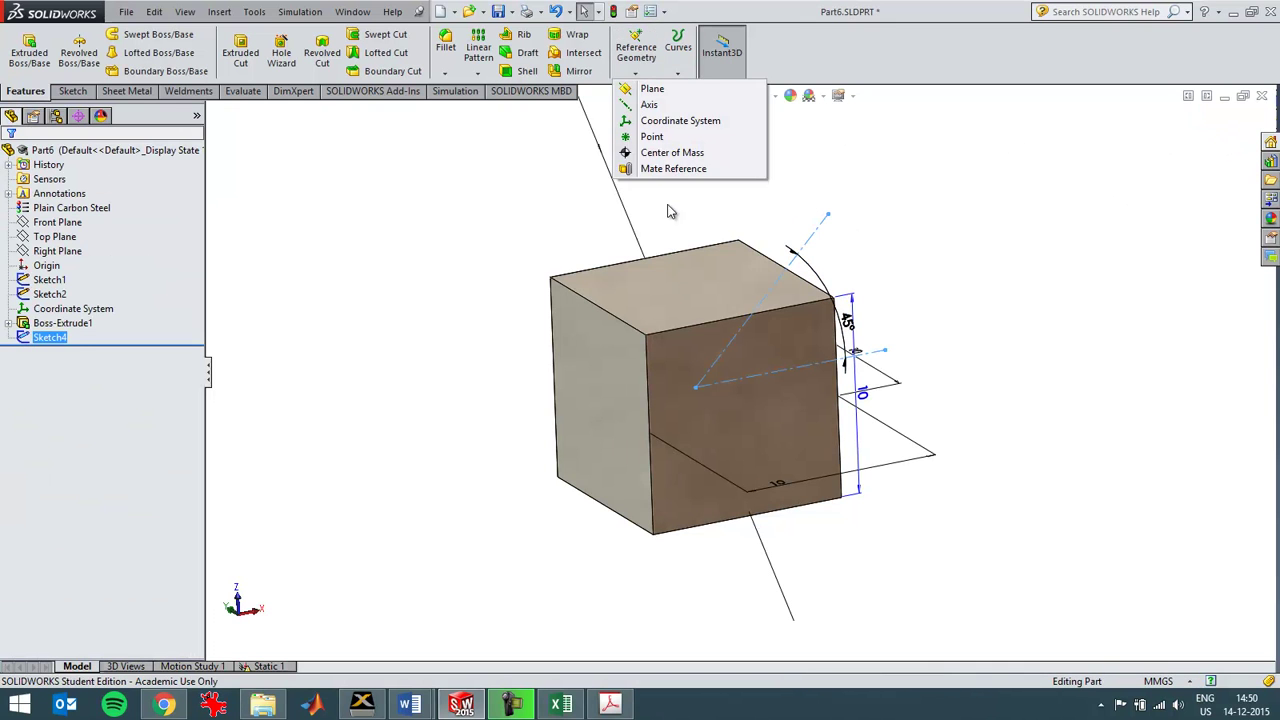
pyautogui.click(540, 148)
pyautogui.click(185, 11)
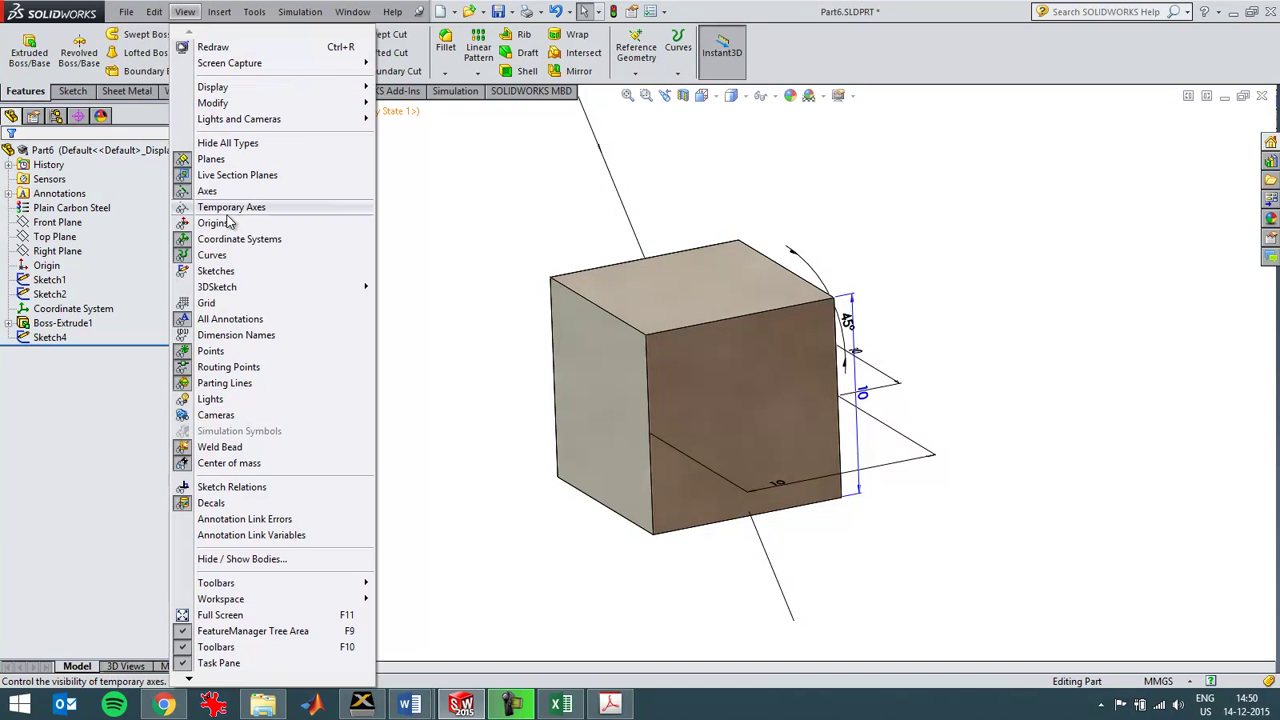
pyautogui.click(215, 271)
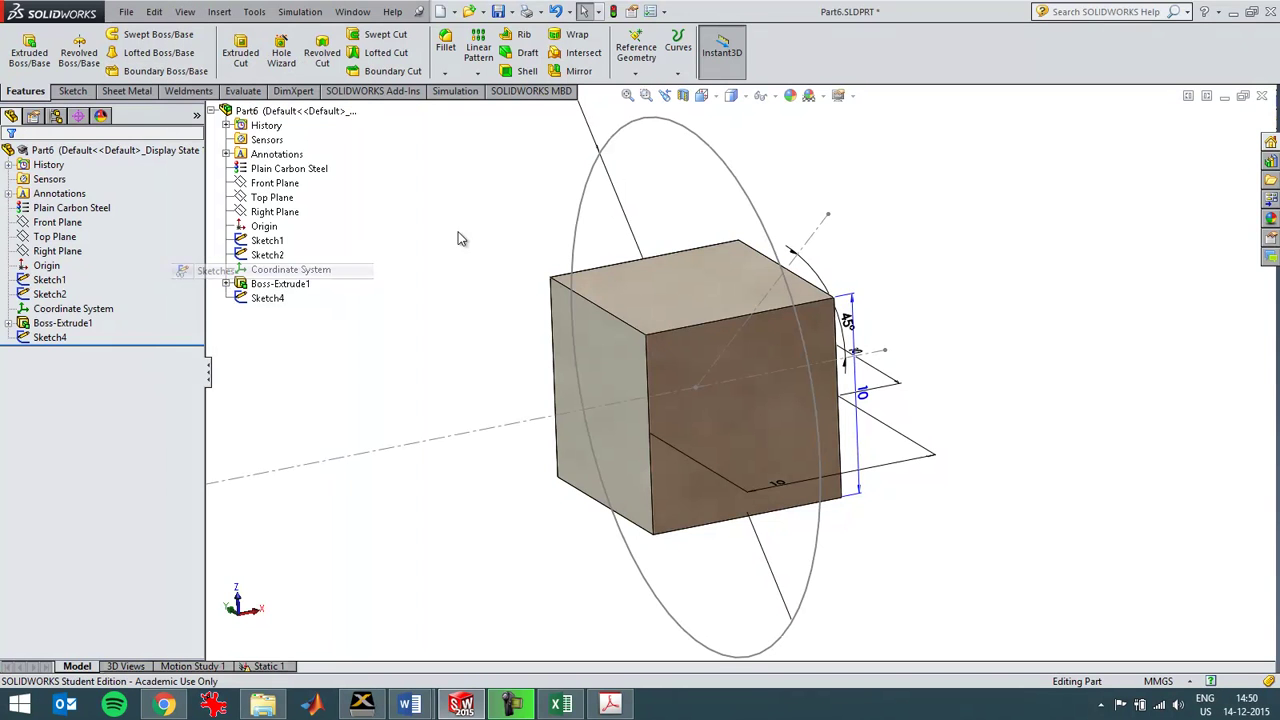
# Create Plane1 through Sketch4's origin point, perpendicular to the angled centerline
pyautogui.click(633, 55)
pyautogui.click(655, 89)
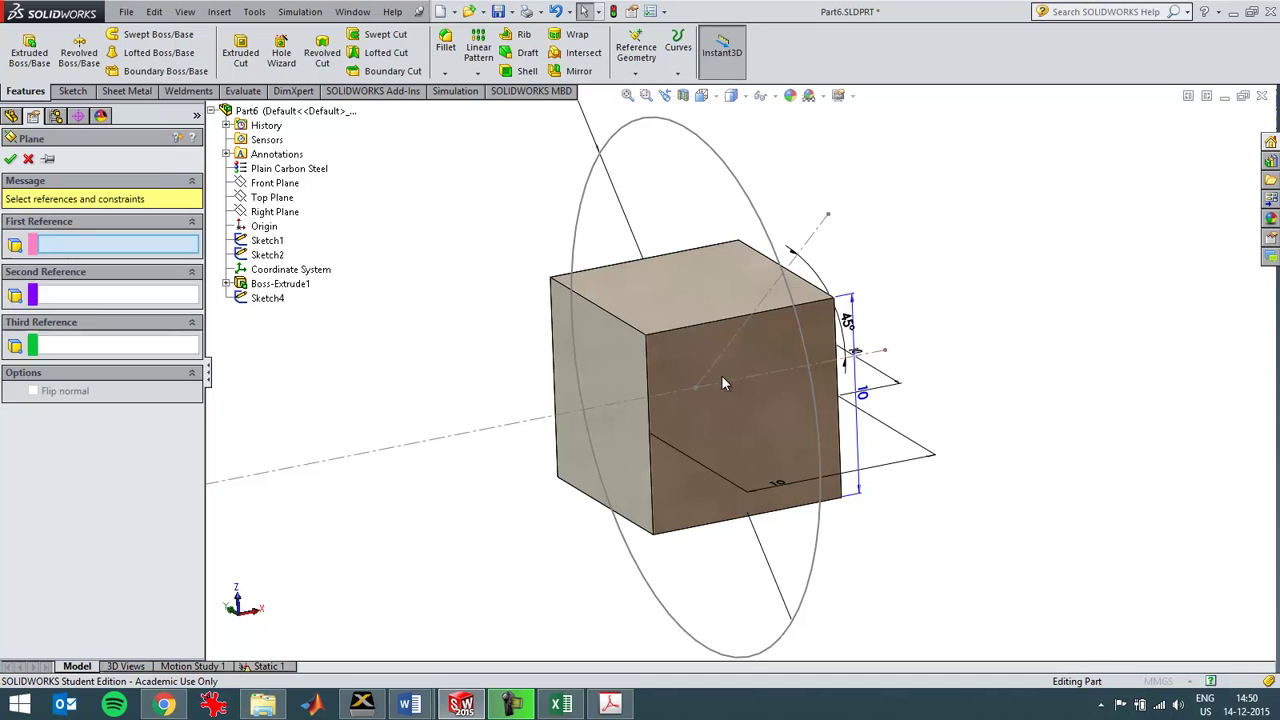
pyautogui.click(696, 387)
pyautogui.click(393, 450)
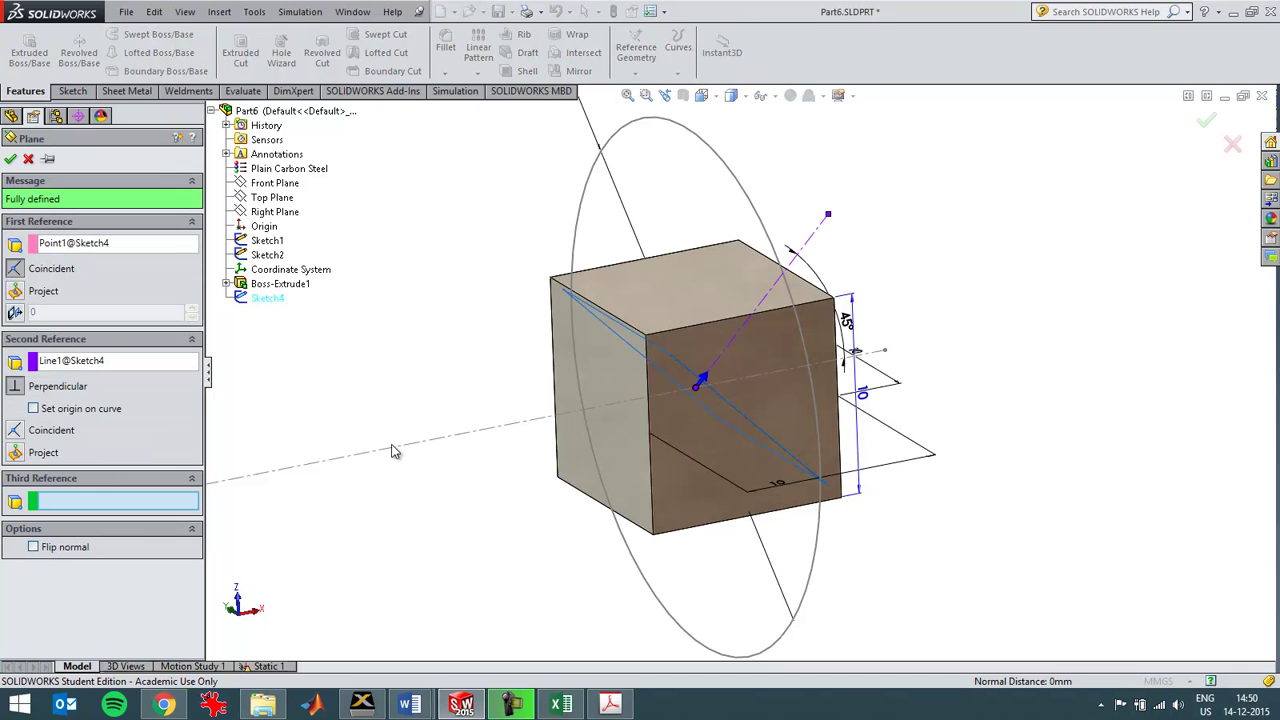
pyautogui.click(11, 160)
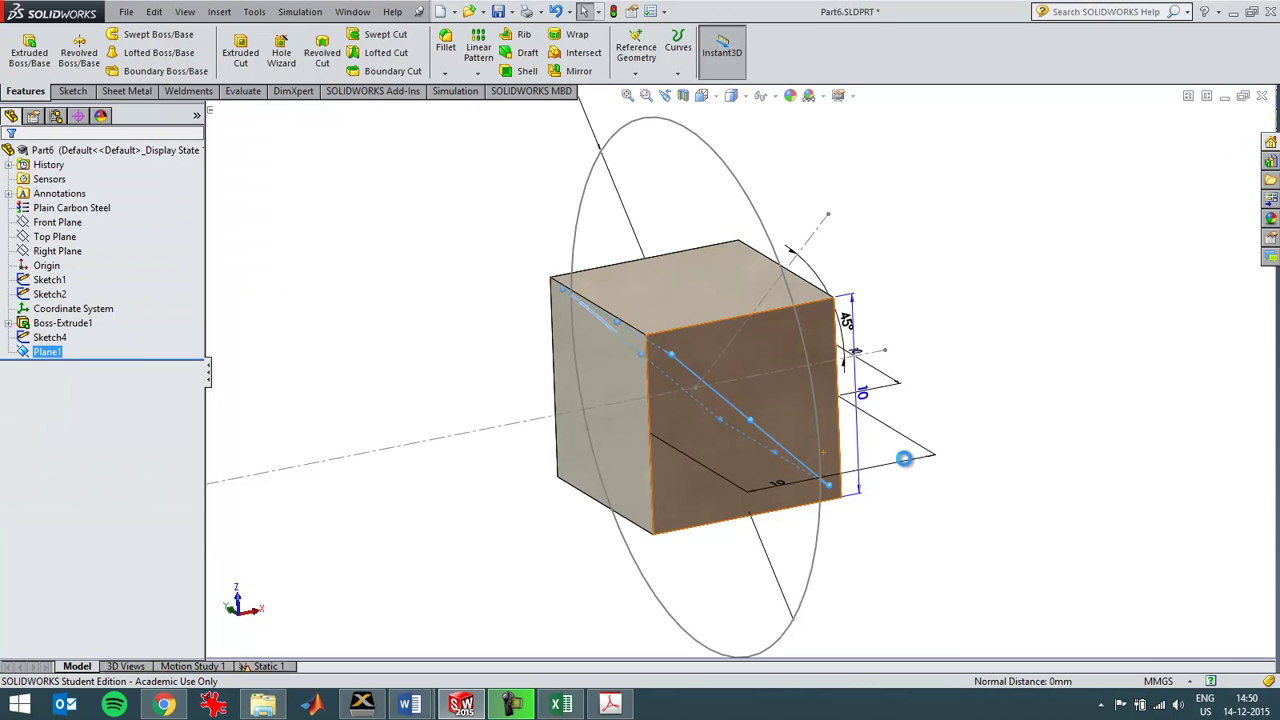
pyautogui.moveTo(1008, 464); pyautogui.dragTo(968, 497, button='middle')
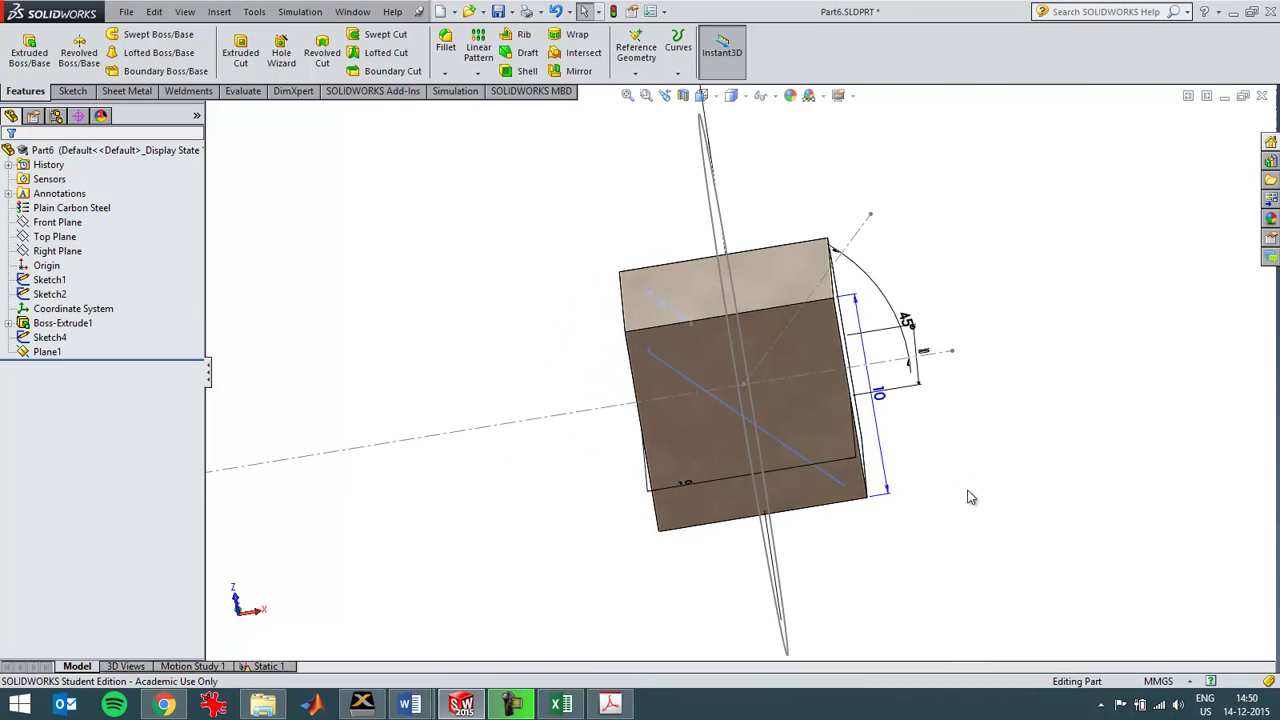
pyautogui.hotkey('alt', 'Tab')
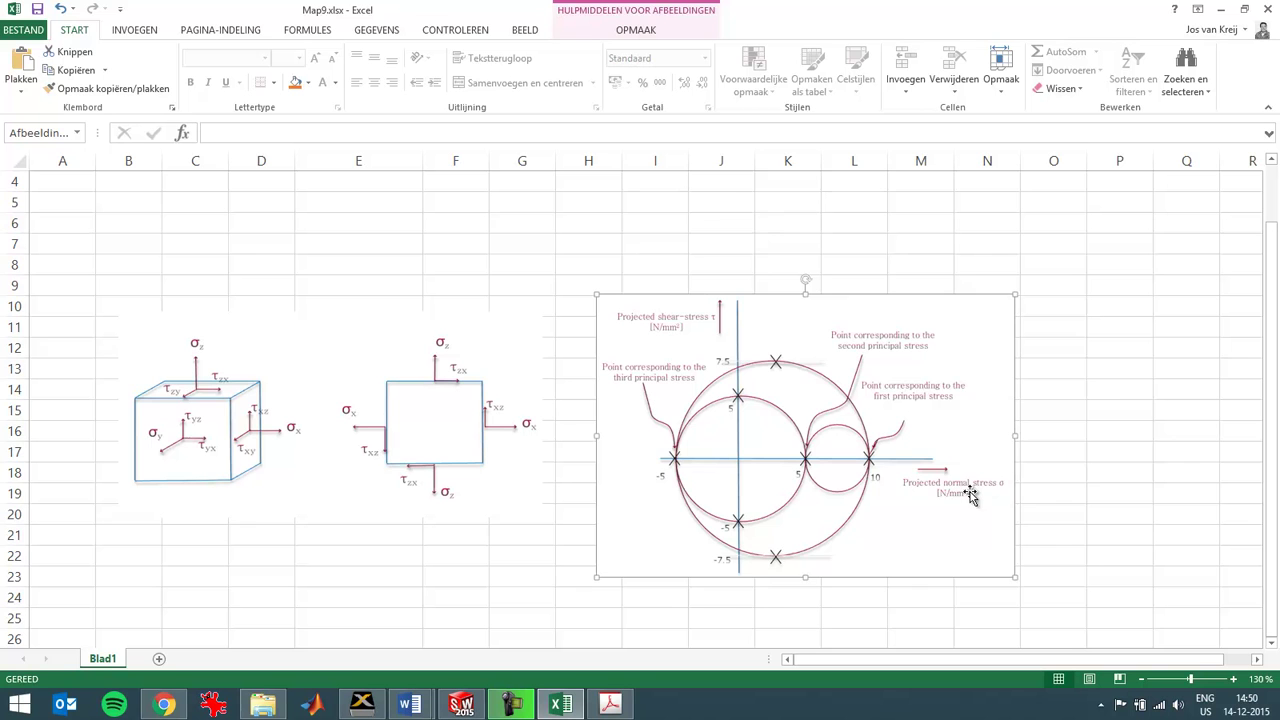
pyautogui.hotkey('alt', 'Tab')
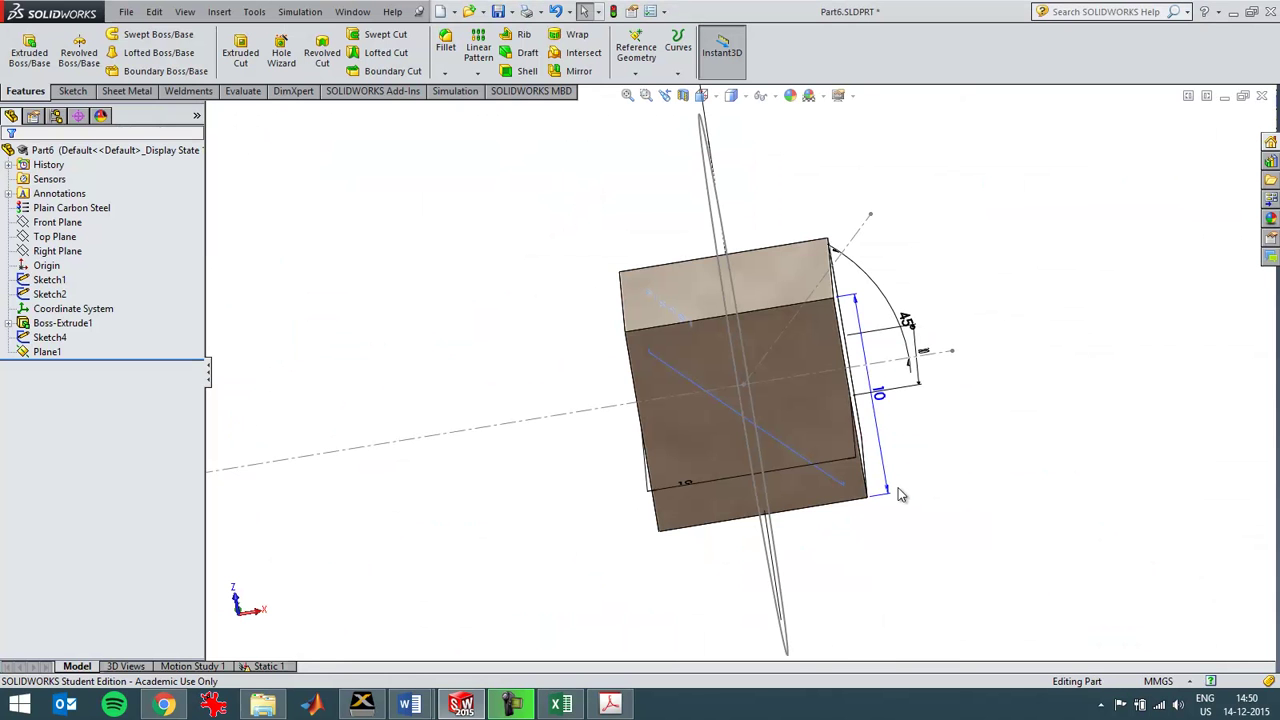
pyautogui.moveTo(897, 473); pyautogui.dragTo(937, 402, button='middle')
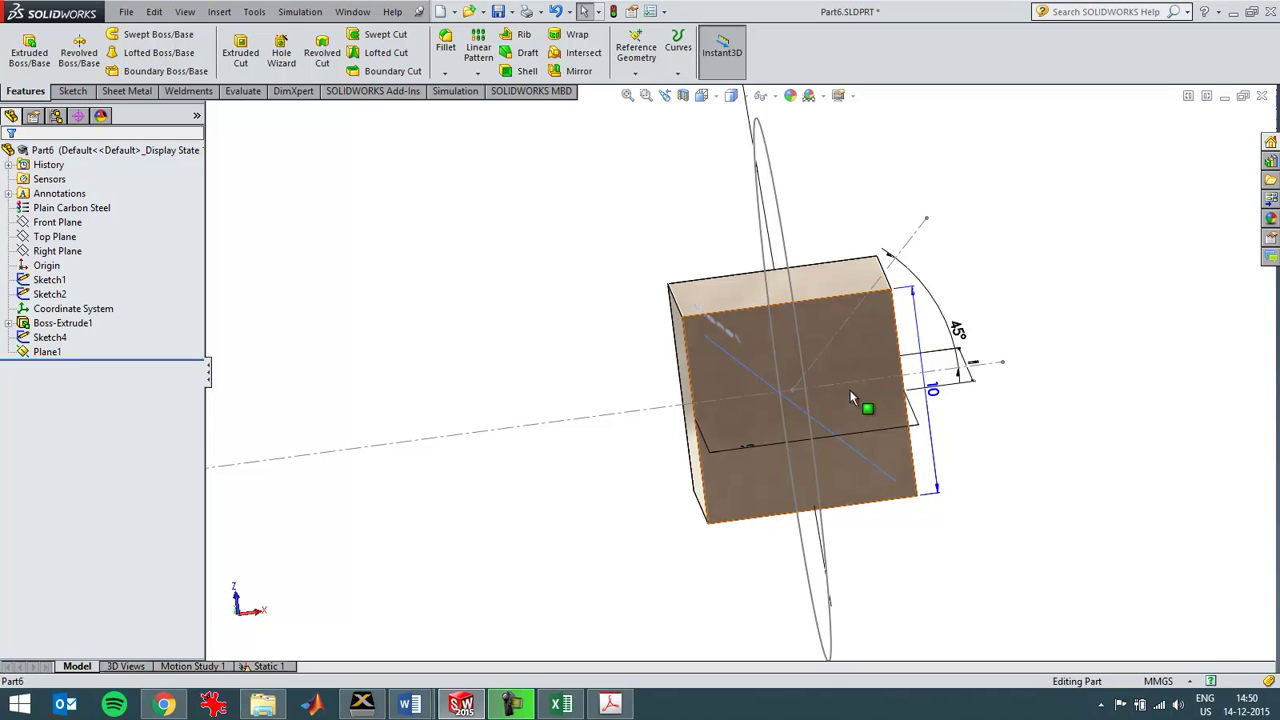
pyautogui.moveTo(851, 400); pyautogui.dragTo(842, 442, button='middle')
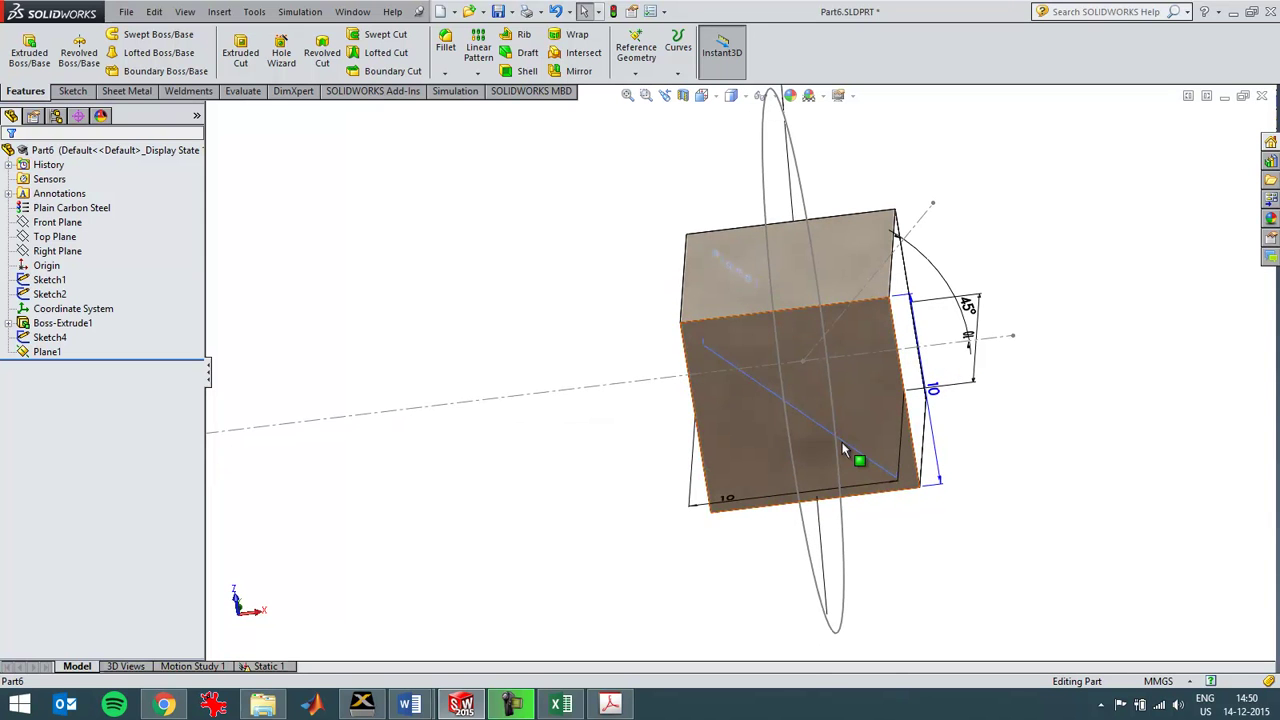
pyautogui.click(735, 366)
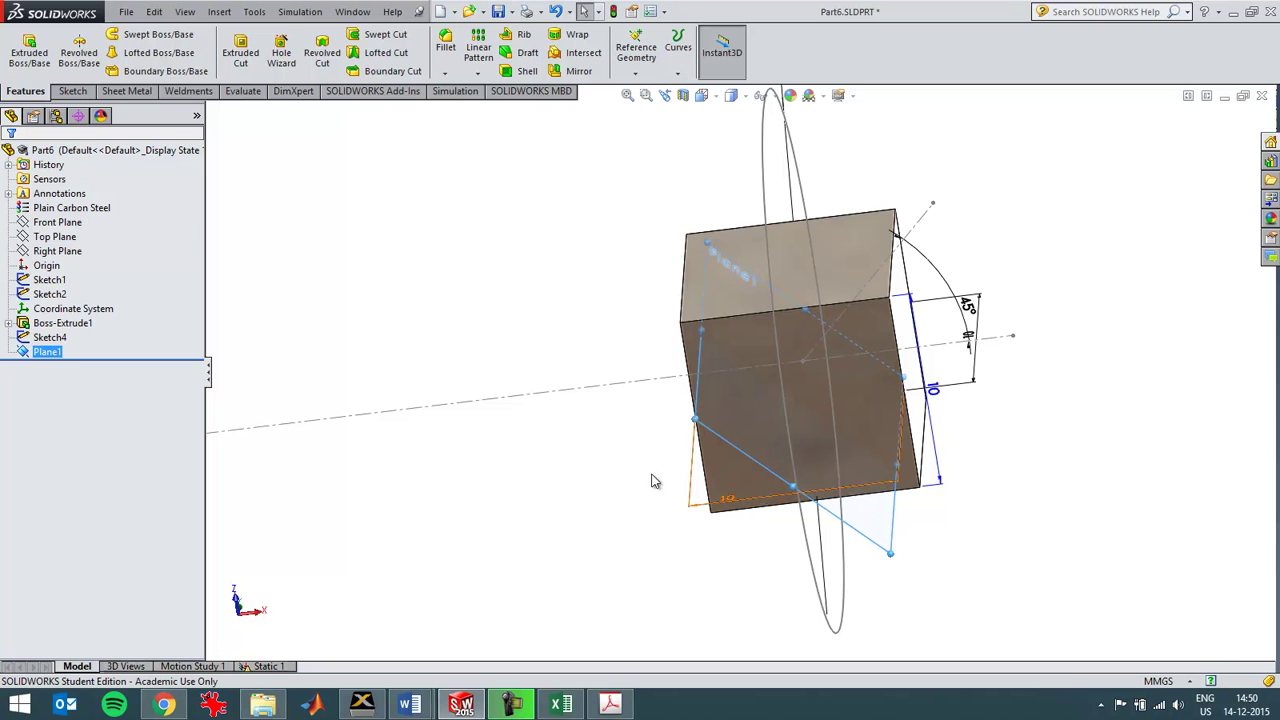
# Open the Static 1 study, expand its Results, and begin defining a new stress plot
pyautogui.click(280, 670)
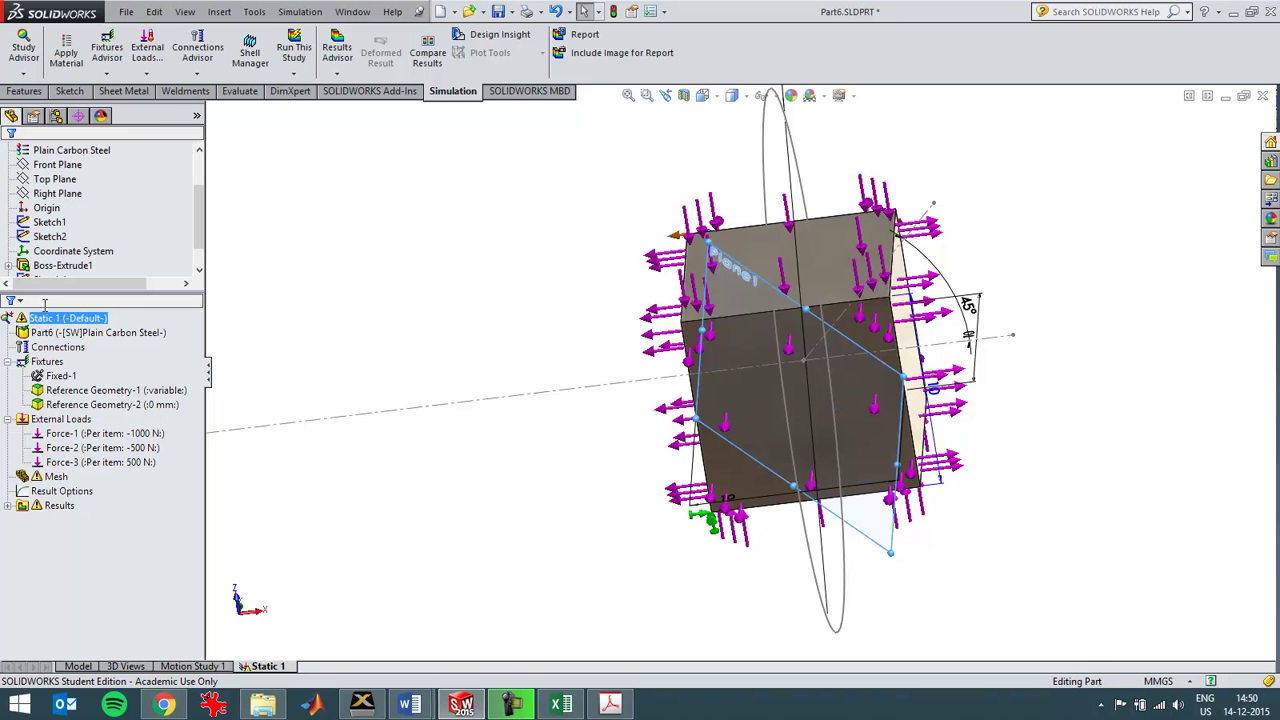
pyautogui.click(9, 507)
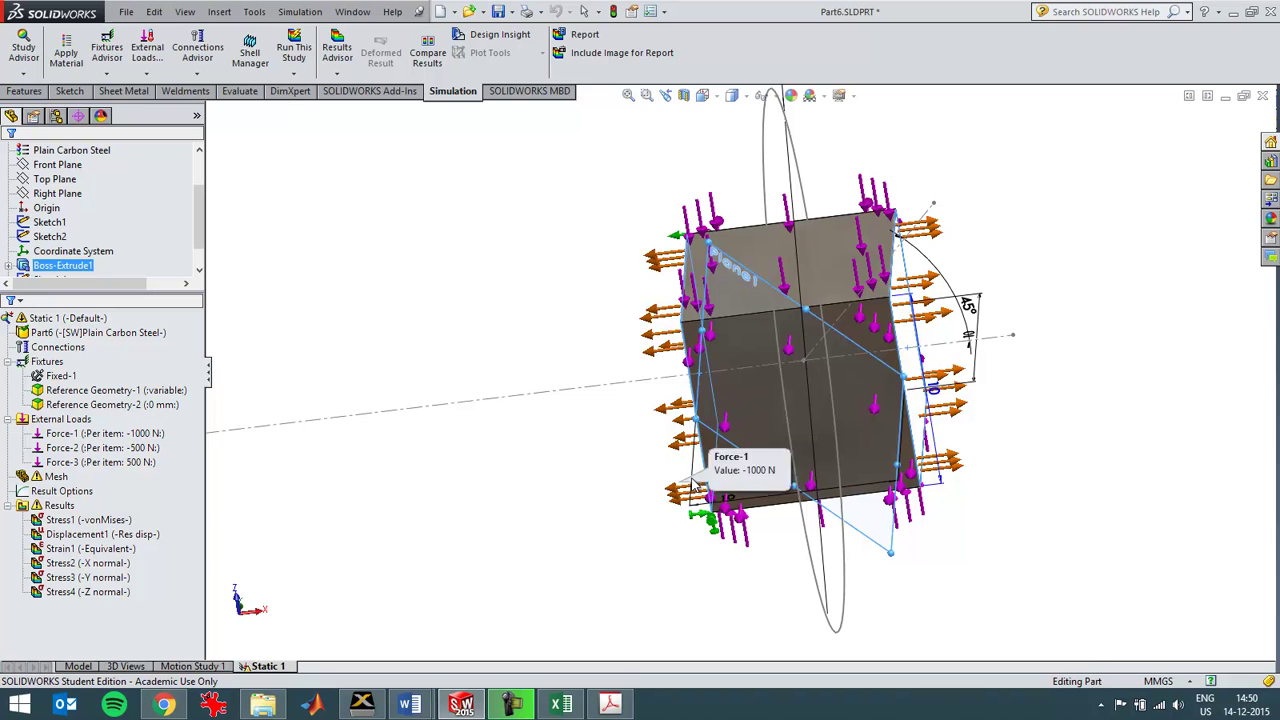
pyautogui.click(36, 509)
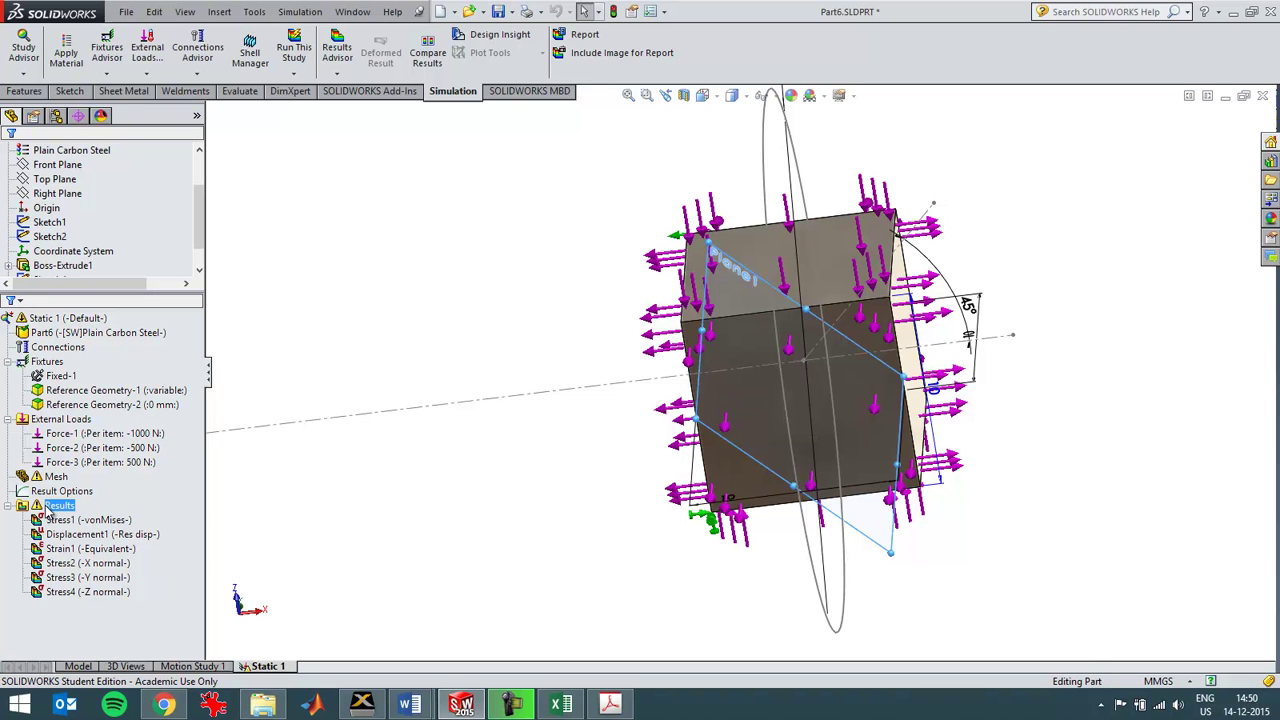
pyautogui.click(52, 320)
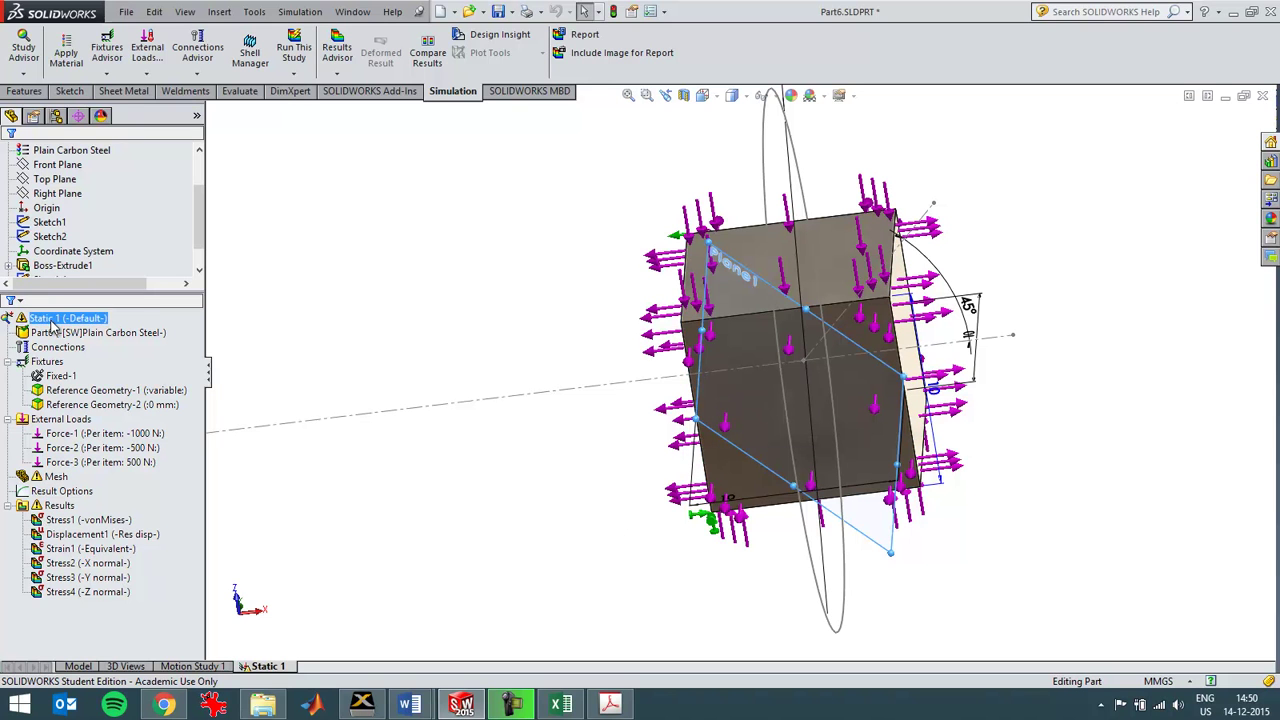
pyautogui.rightClick(60, 506)
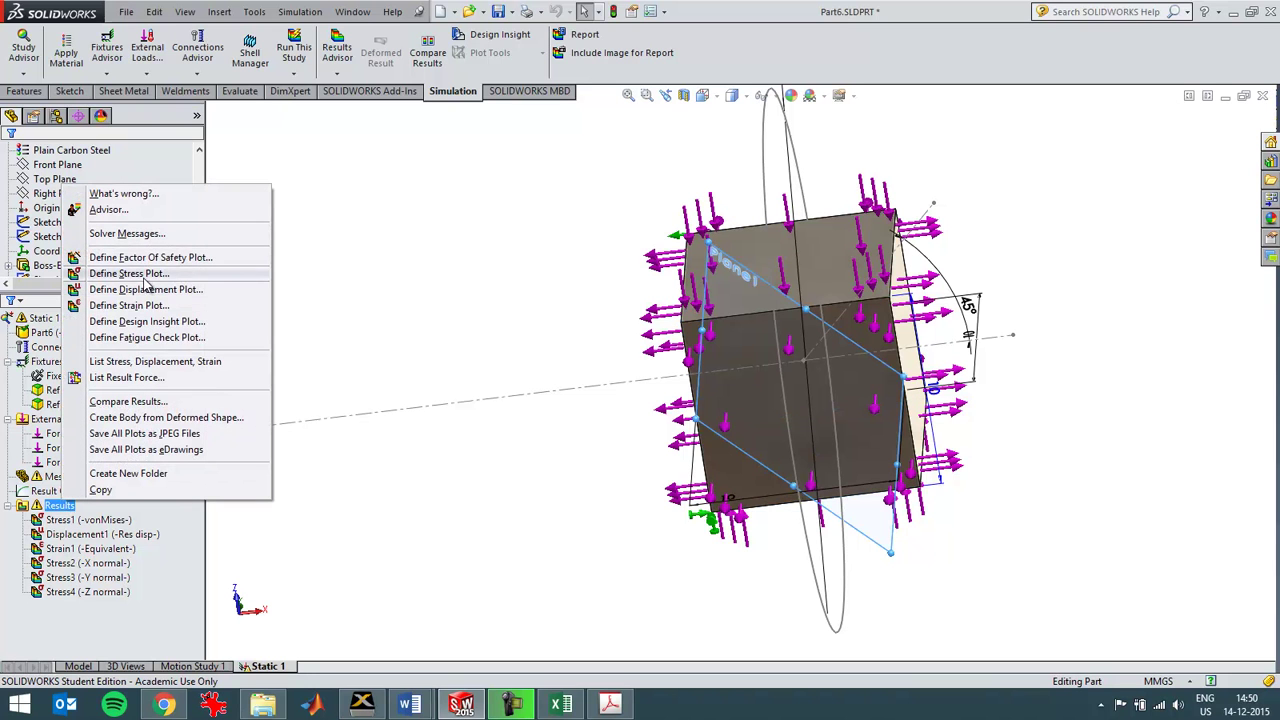
pyautogui.press('Escape')
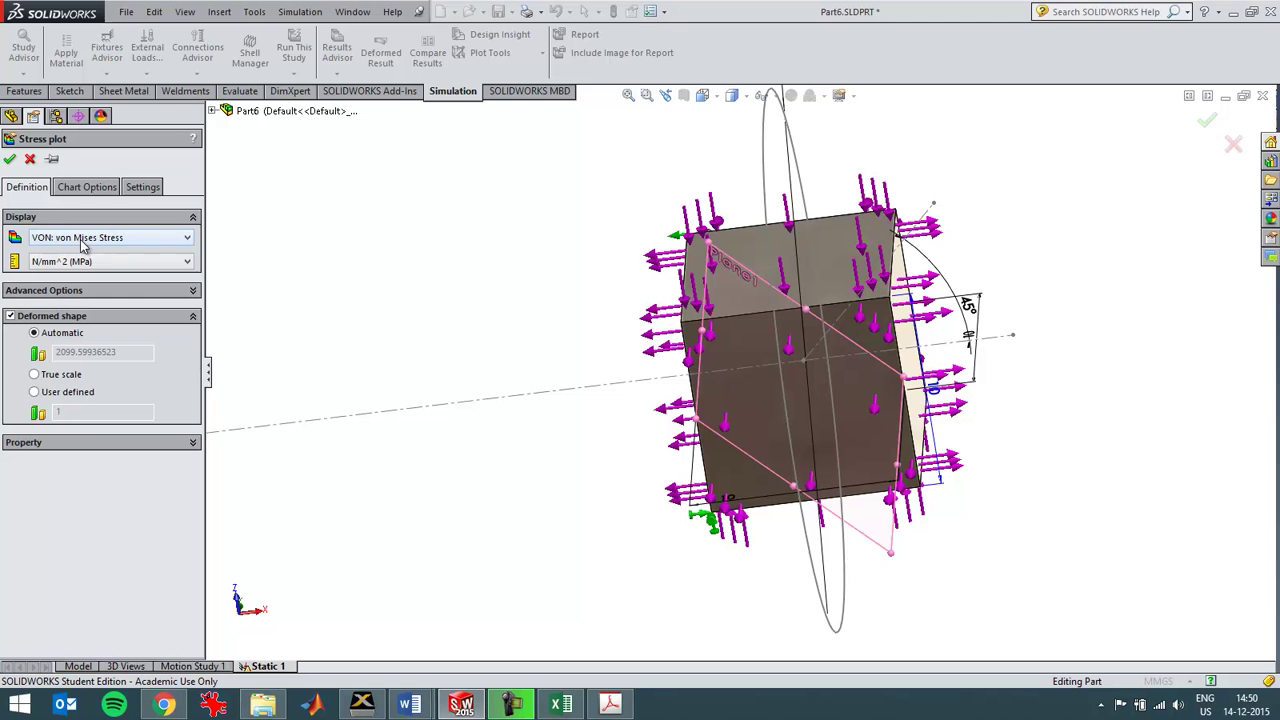
# Check the stress component list and glance at the Mohr's circle workbook
pyautogui.click(82, 245)
pyautogui.click(298, 278)
pyautogui.hotkey('alt', 'Tab')
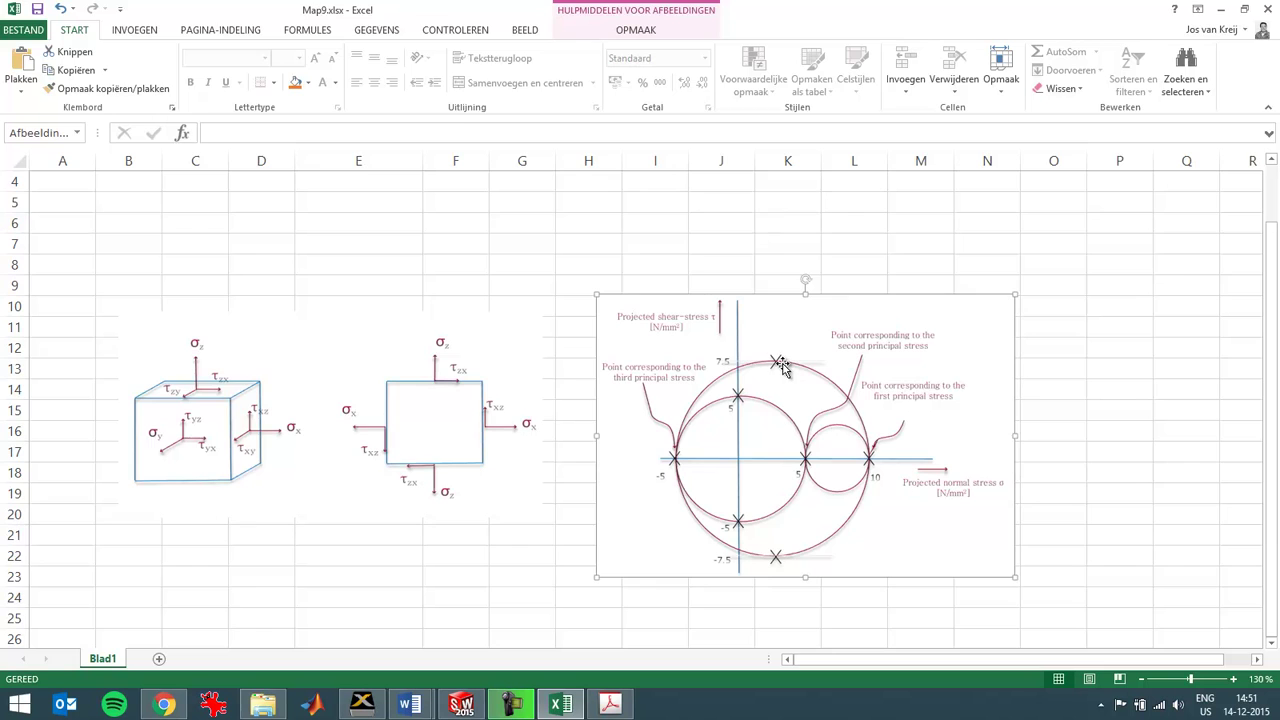
pyautogui.hotkey('alt', 'Tab')
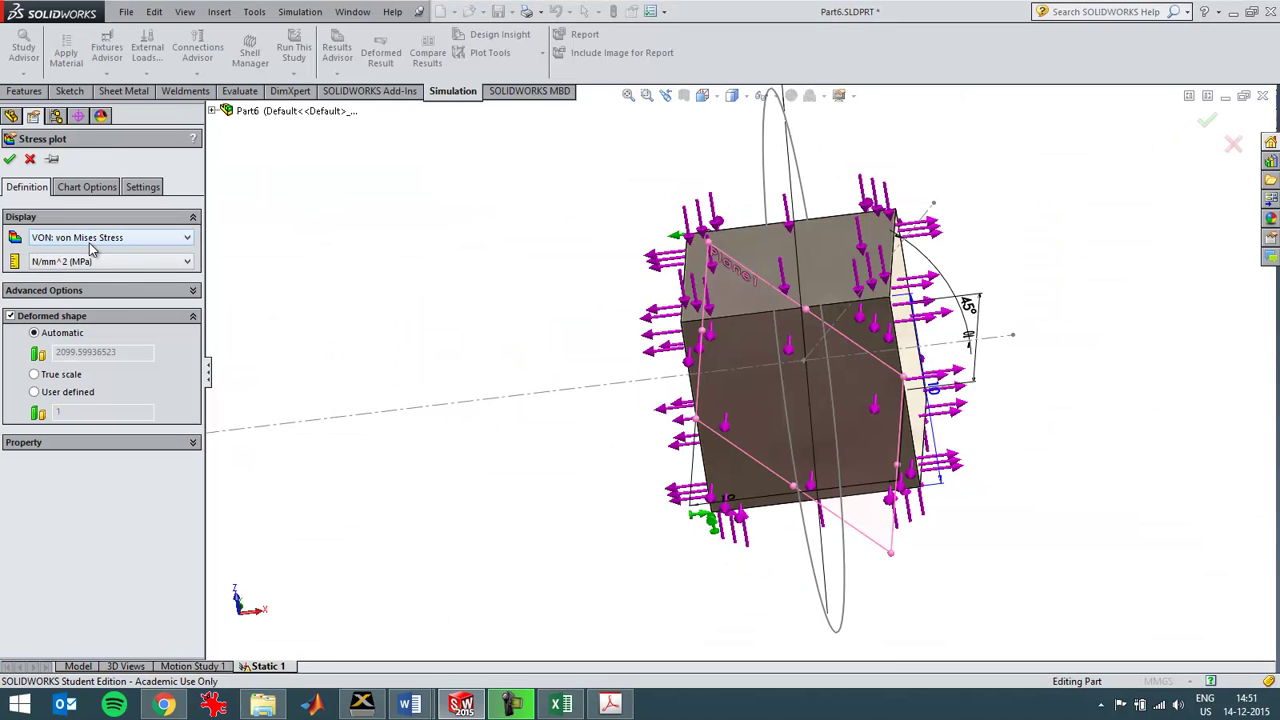
# Create Stress5 plotting TXZ shear stress referenced to Plane1
pyautogui.click(89, 240)
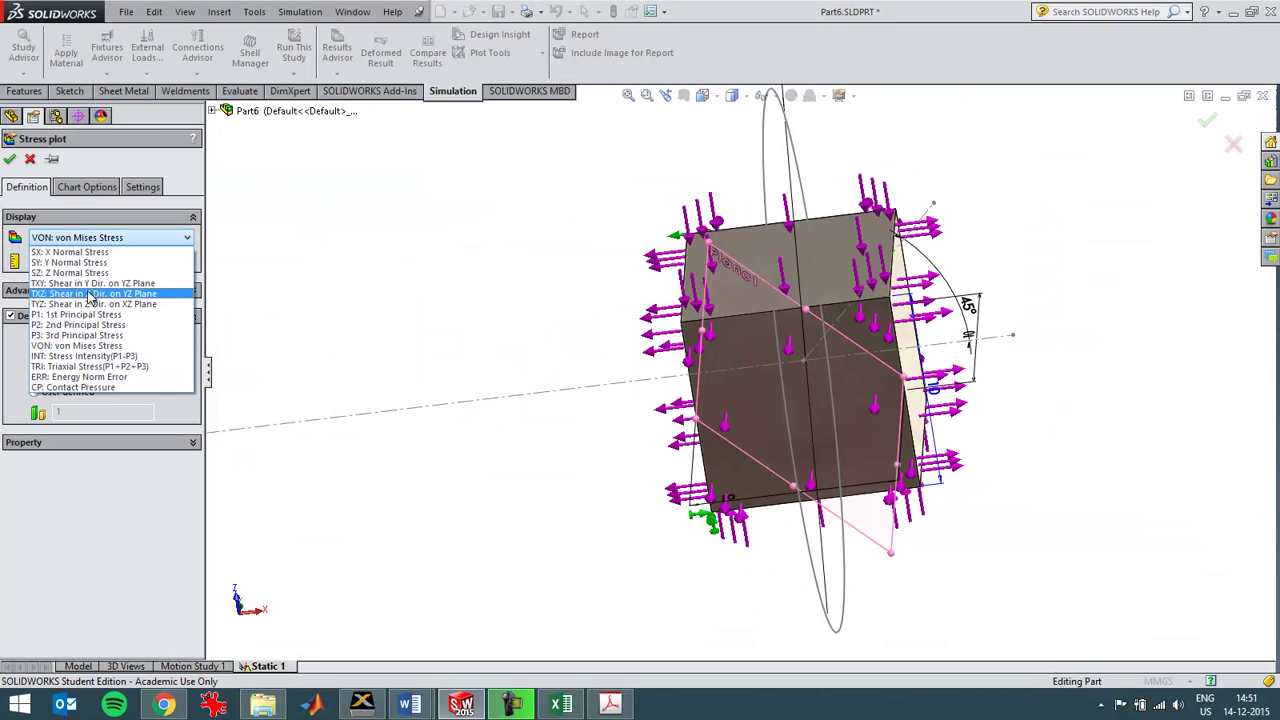
pyautogui.click(90, 294)
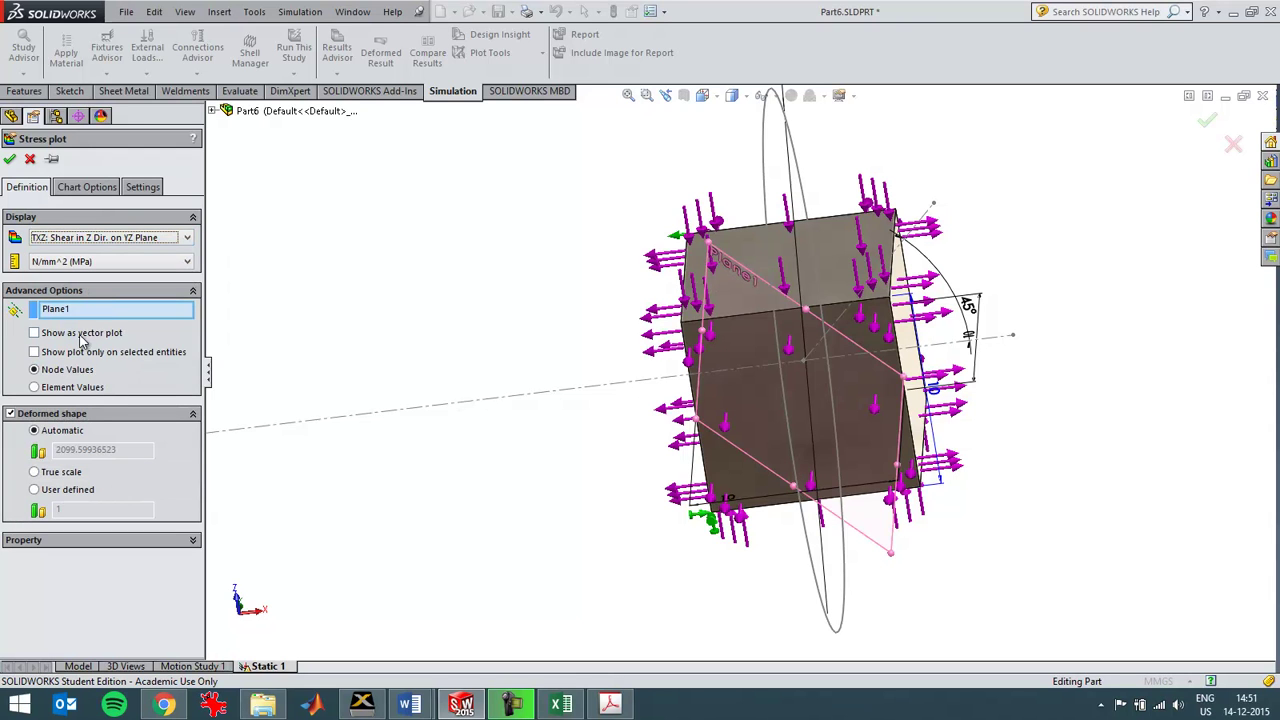
pyautogui.click(12, 163)
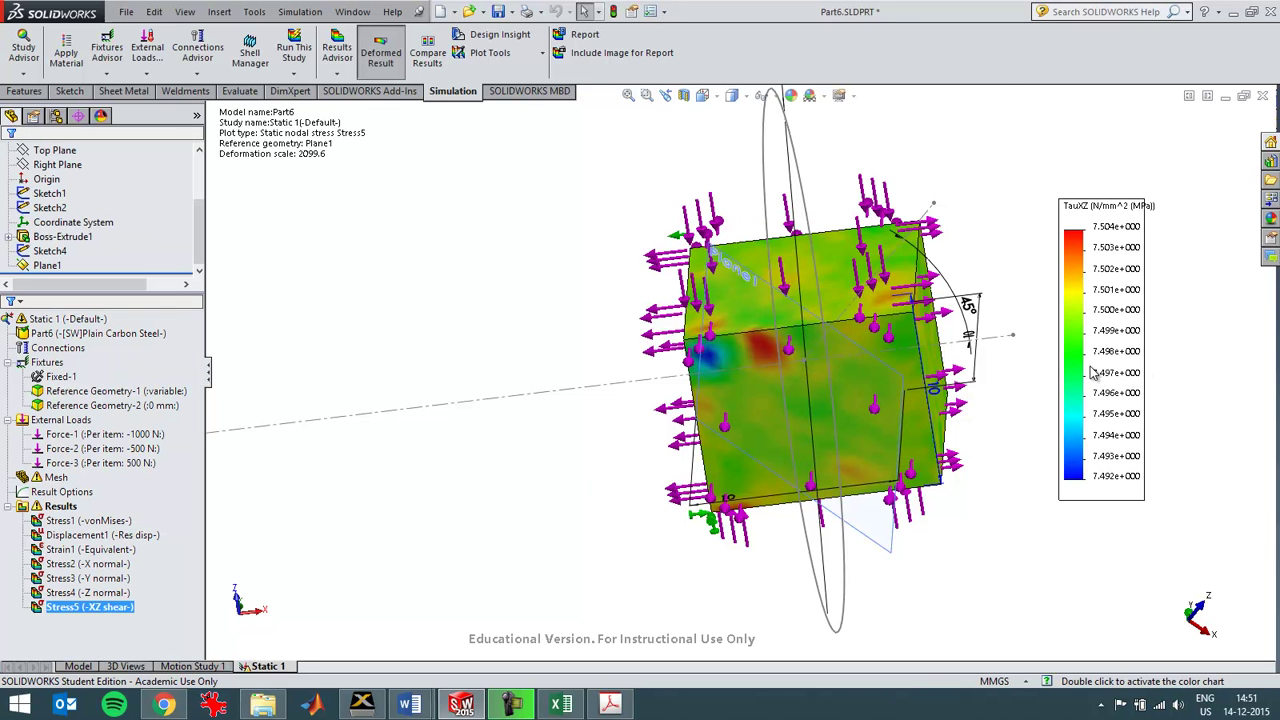
# Compare the Mohr's circle picture in Map9.xlsx with the Stress5 shear plot
pyautogui.hotkey('alt', 'Tab')
pyautogui.click(940, 527)
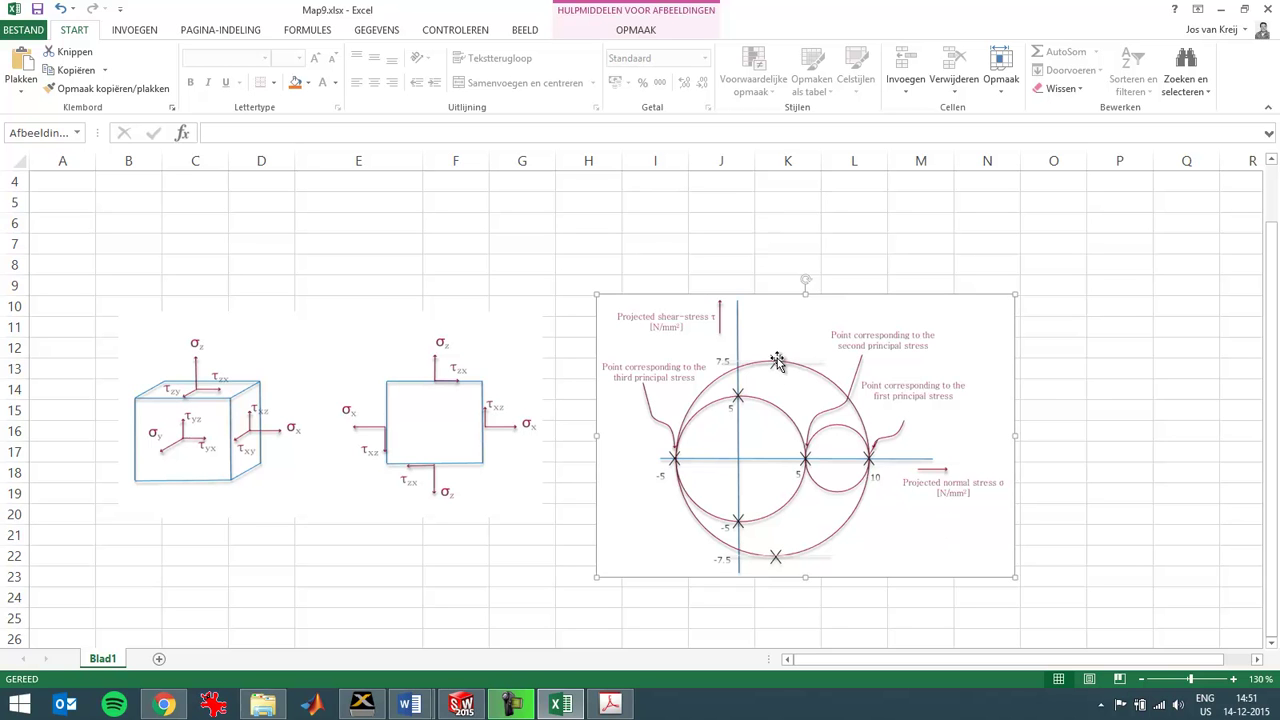
pyautogui.hotkey('alt', 'Tab')
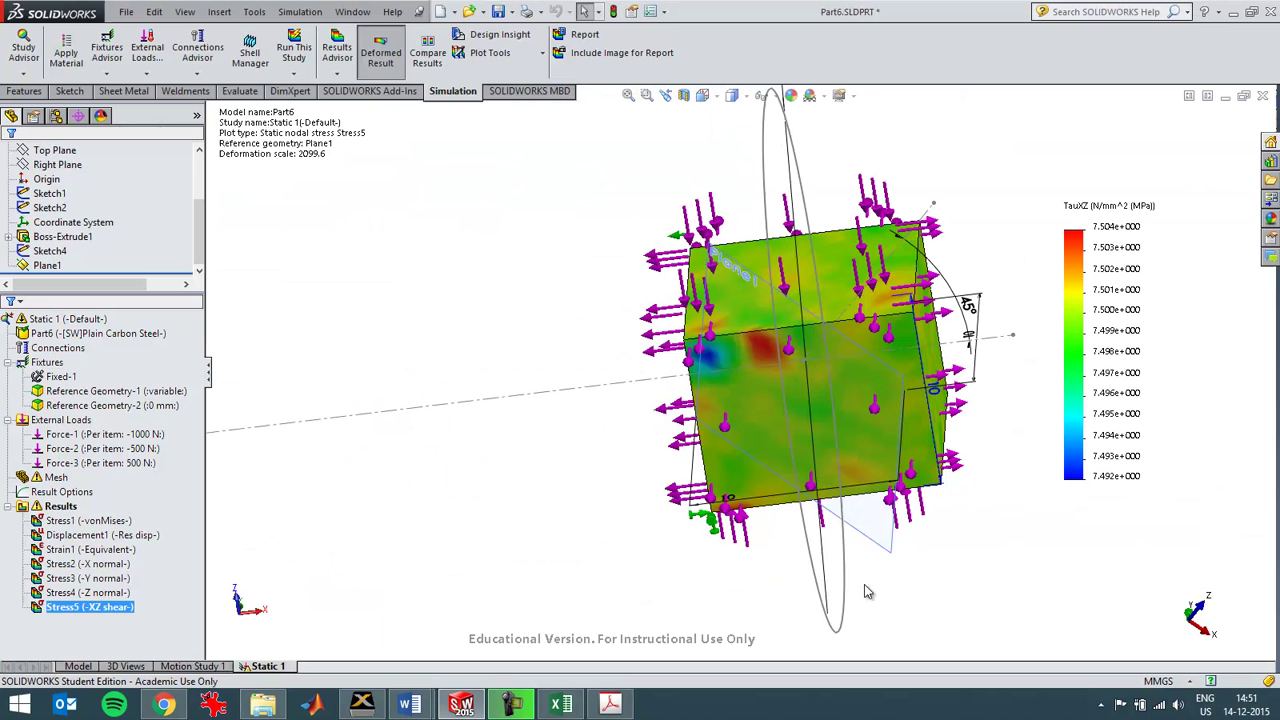
pyautogui.hotkey('alt', 'Tab')
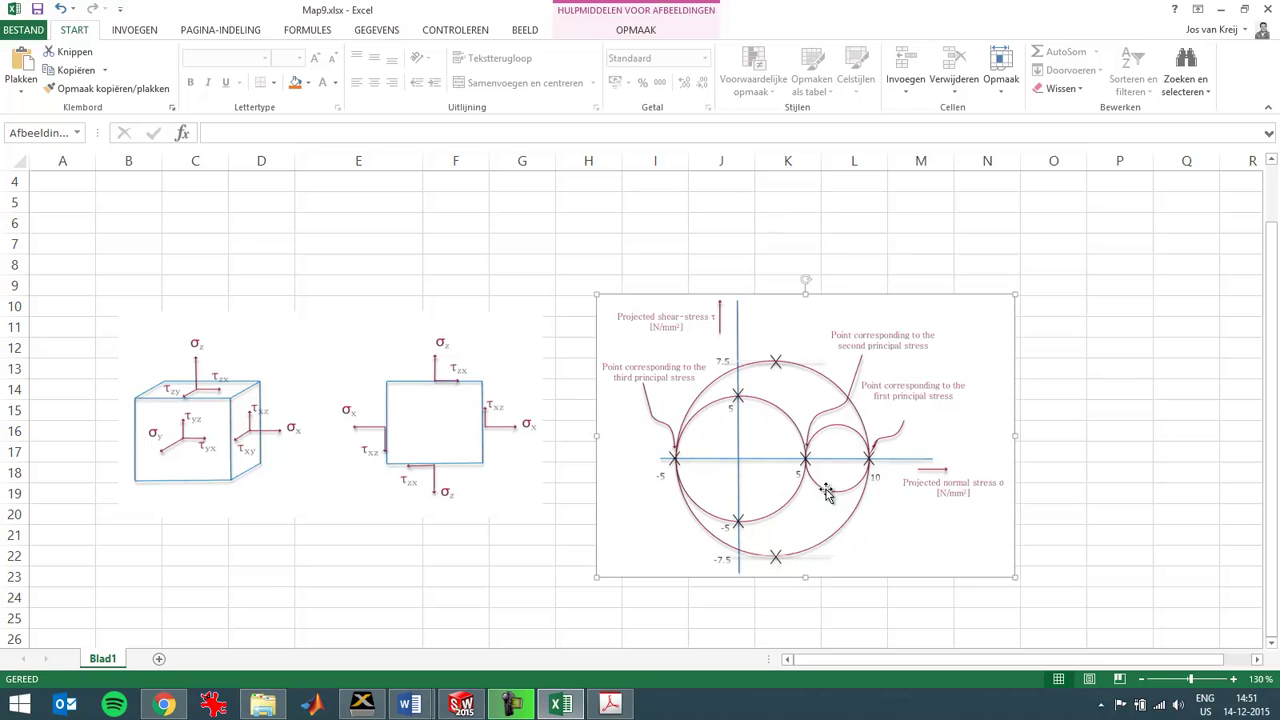